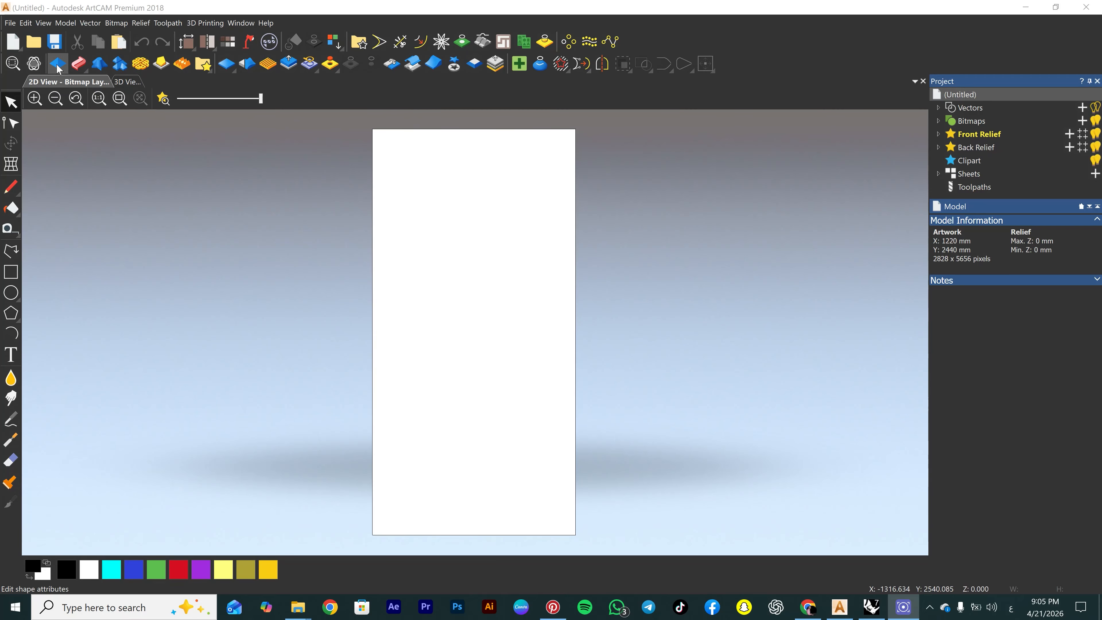
Draw a circle about 40 mm across, two nested circles (outer radius about 50 mm) and a rectangle about 50 by 49 mm.
click(11, 293)
drag(491, 315, 476, 311)
scroll(473, 311, up, 2)
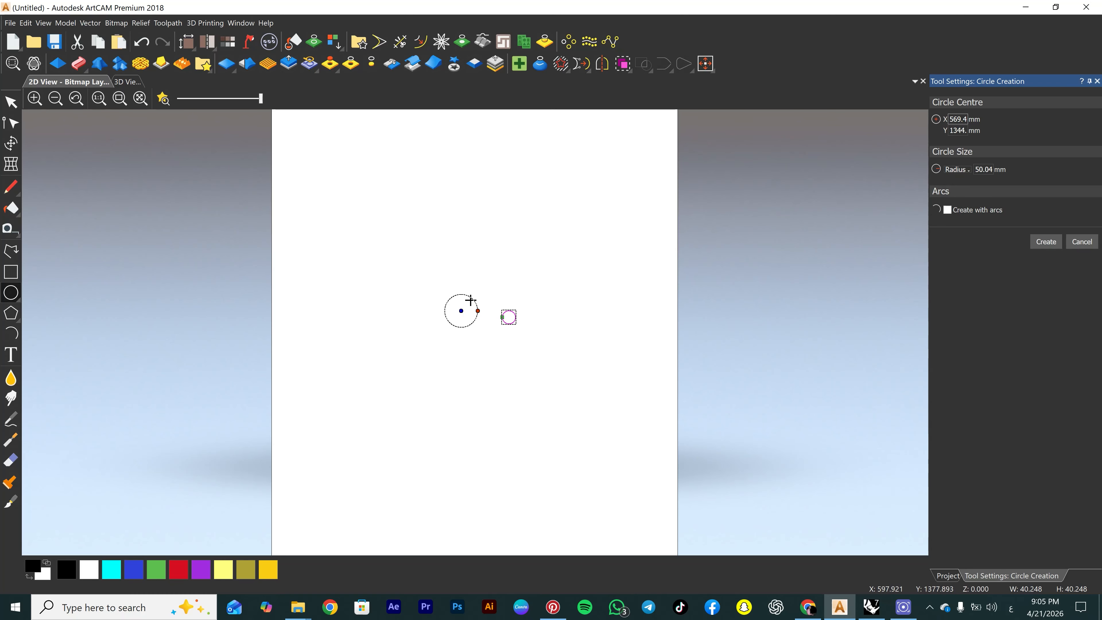
click(467, 305)
drag(616, 187, 546, 246)
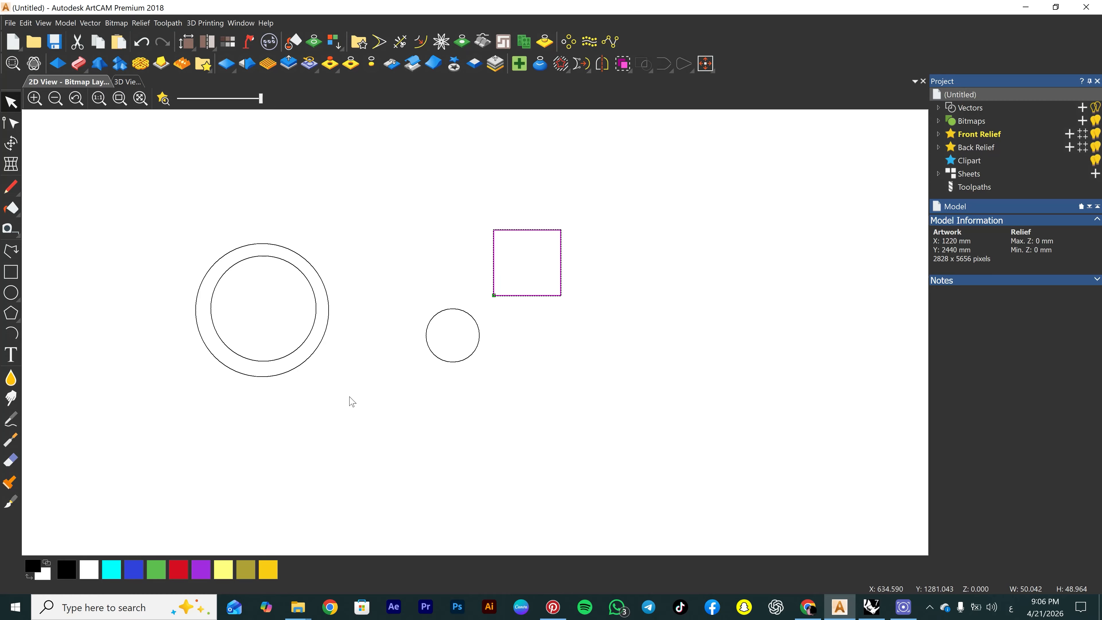
Open the rectangle in the Shape Editor, switch to the 3D view and give it a Round profile.
click(512, 255)
drag(516, 256, 439, 274)
click(52, 66)
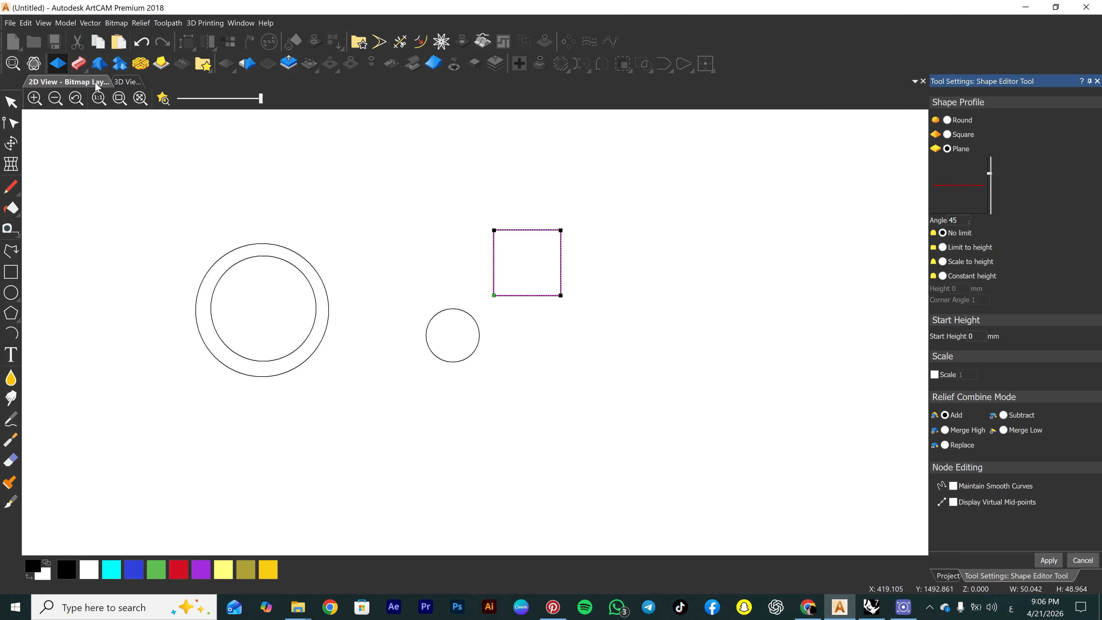
click(128, 83)
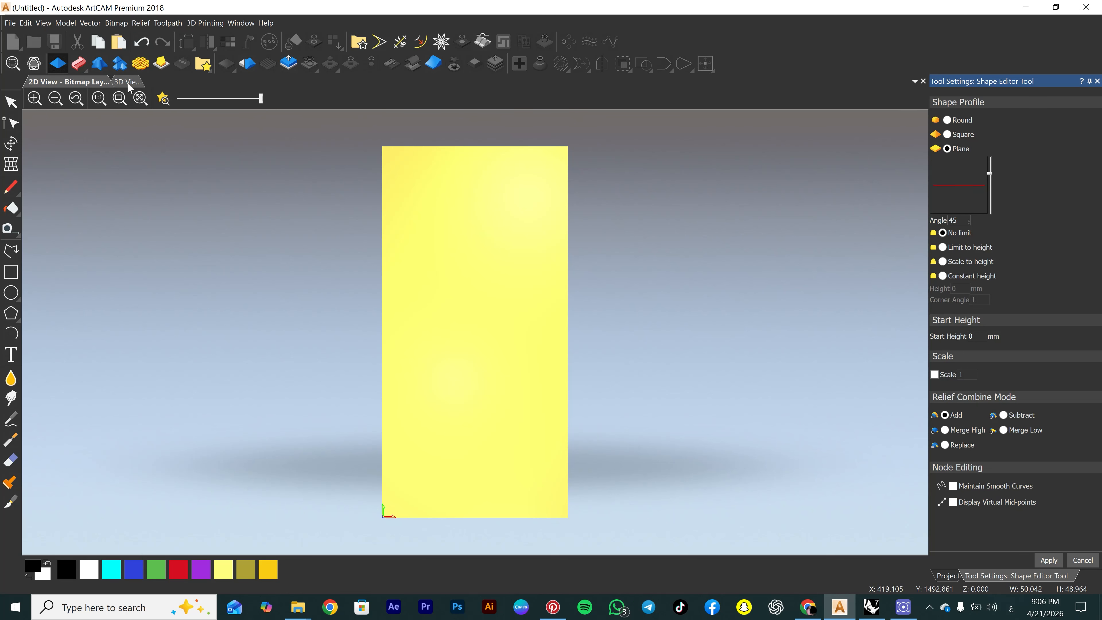
scroll(489, 307, up, 3)
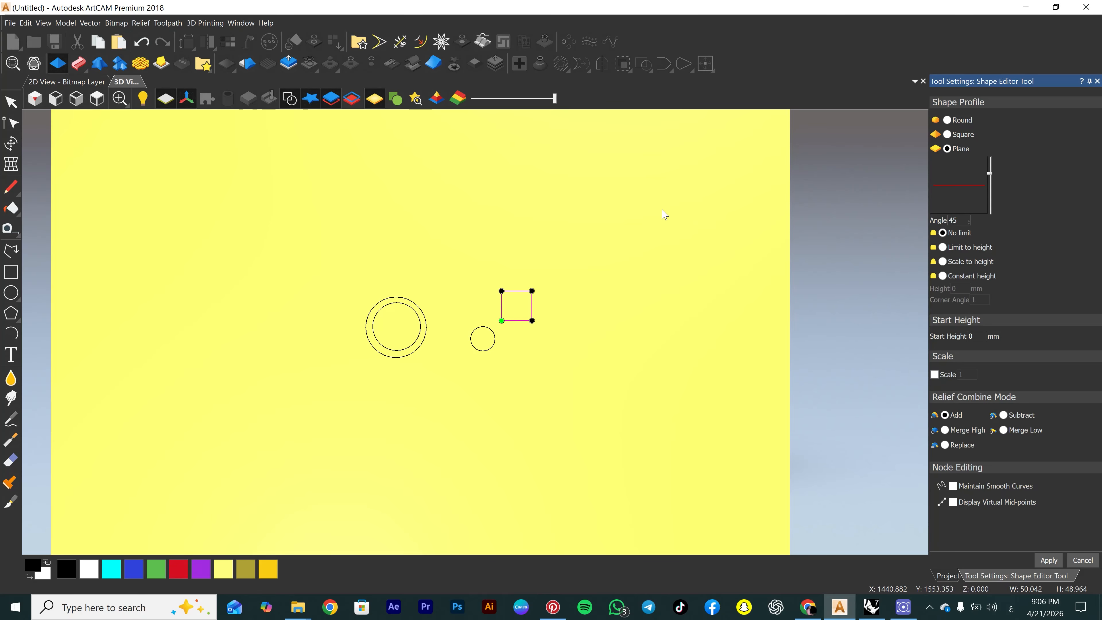
click(948, 121)
scroll(521, 310, up, 5)
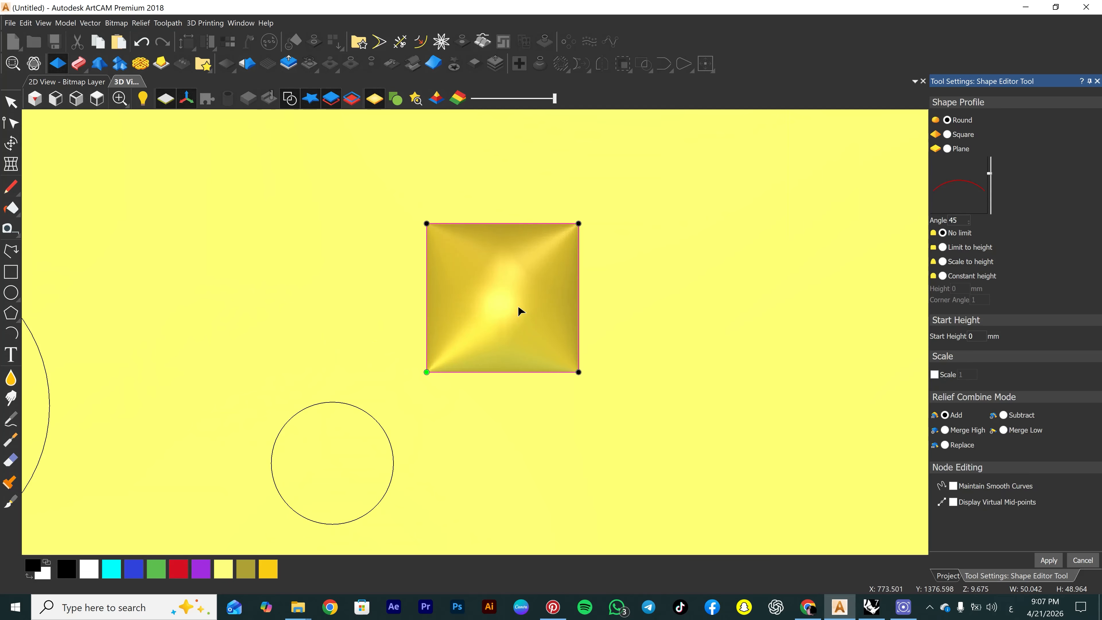
drag(521, 311, 491, 299)
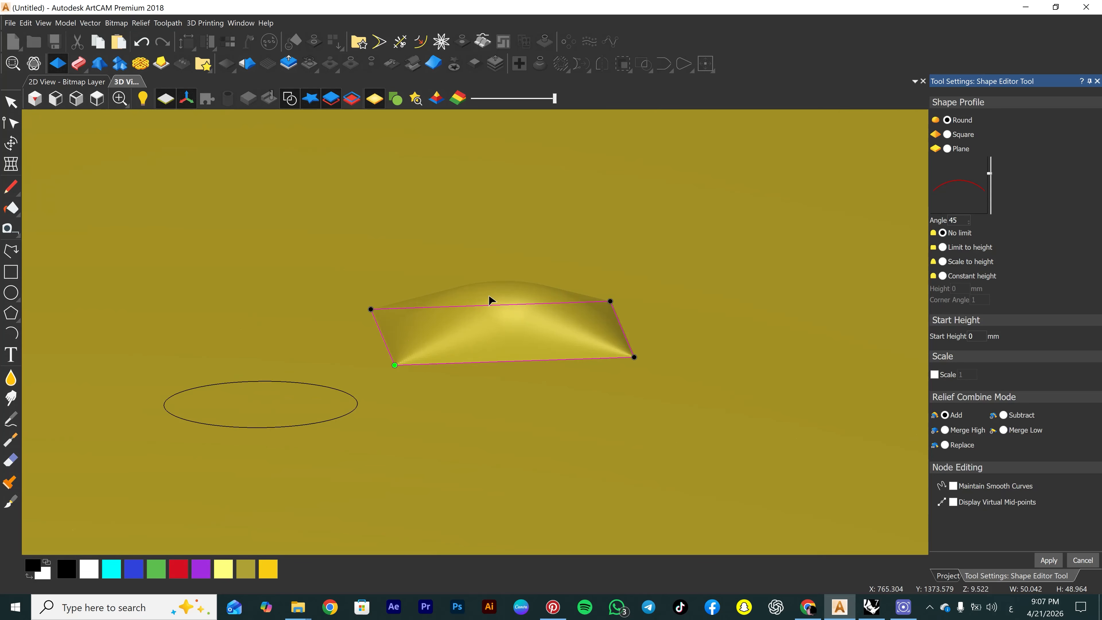
Set the rectangle's Round profile angle to -33 and inspect the shape from the side.
drag(989, 175, 991, 199)
drag(516, 343, 464, 443)
scroll(464, 443, down, 2)
scroll(470, 474, up, 2)
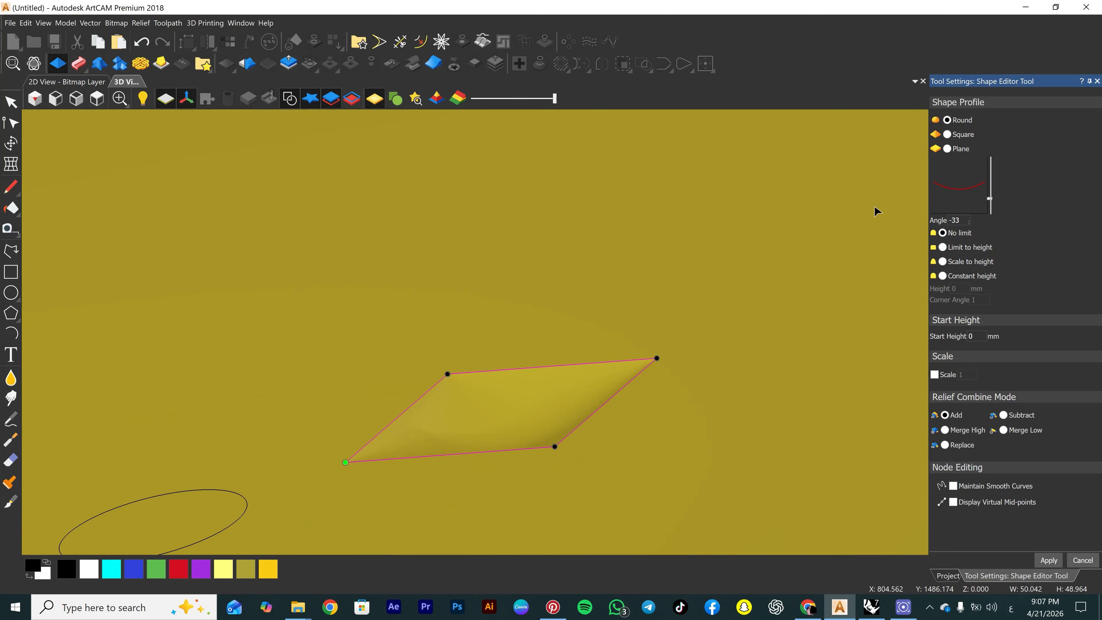
Try a Square profile on the rectangle with an angle of 48.
click(948, 134)
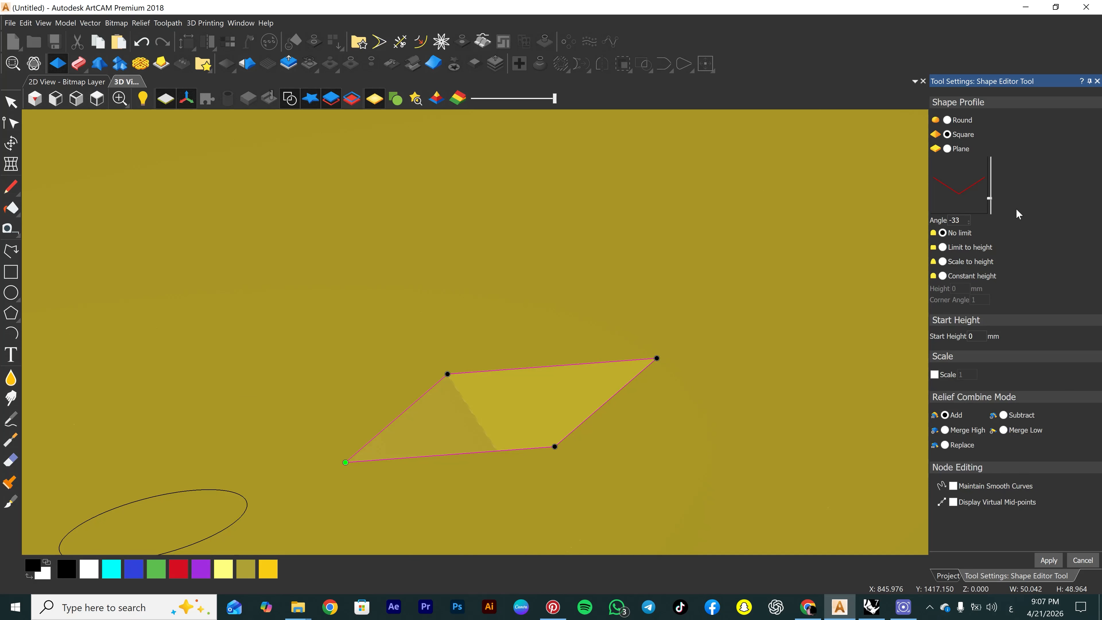
drag(991, 199, 991, 173)
drag(512, 278, 638, 293)
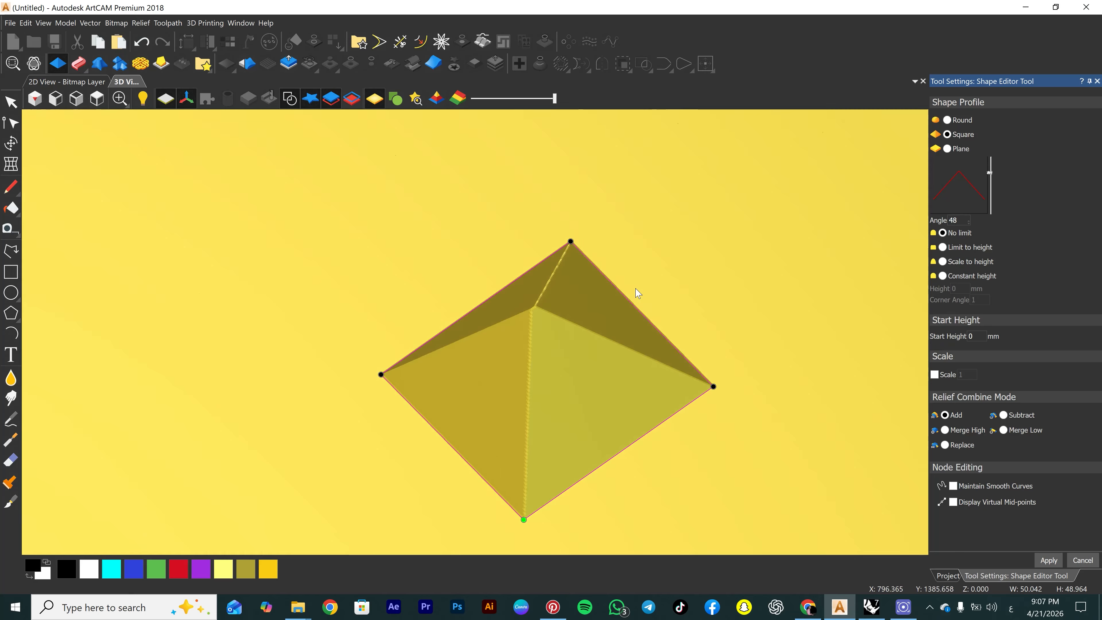
Try a Plane profile on the rectangle with a start height of 10 mm and inspect it from several sides.
click(947, 149)
drag(504, 426, 430, 375)
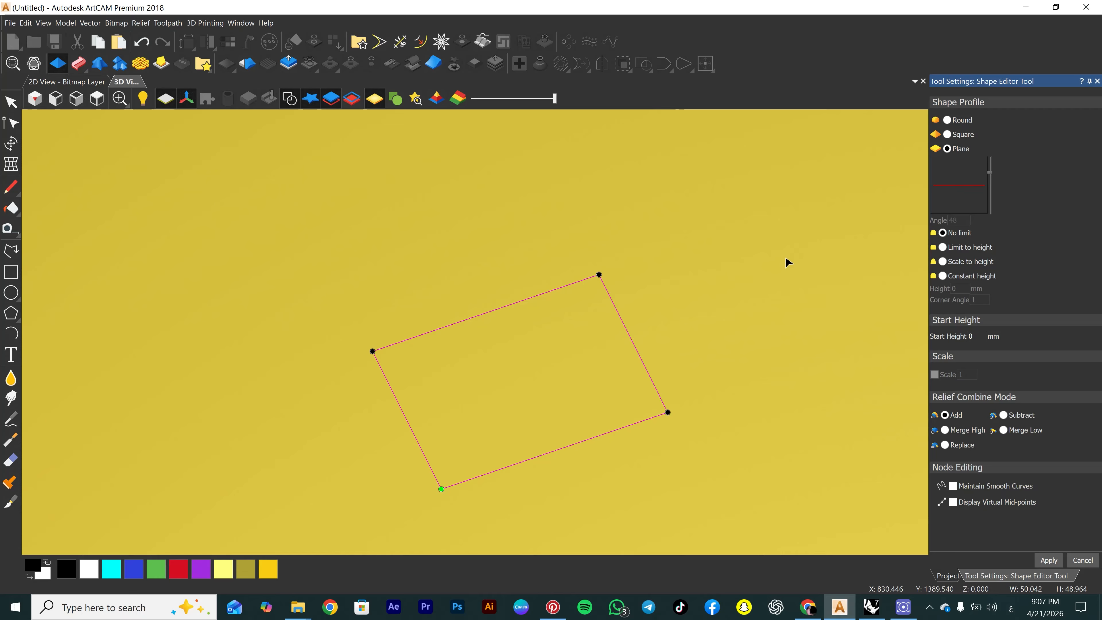
drag(480, 443, 608, 370)
double_click(979, 336)
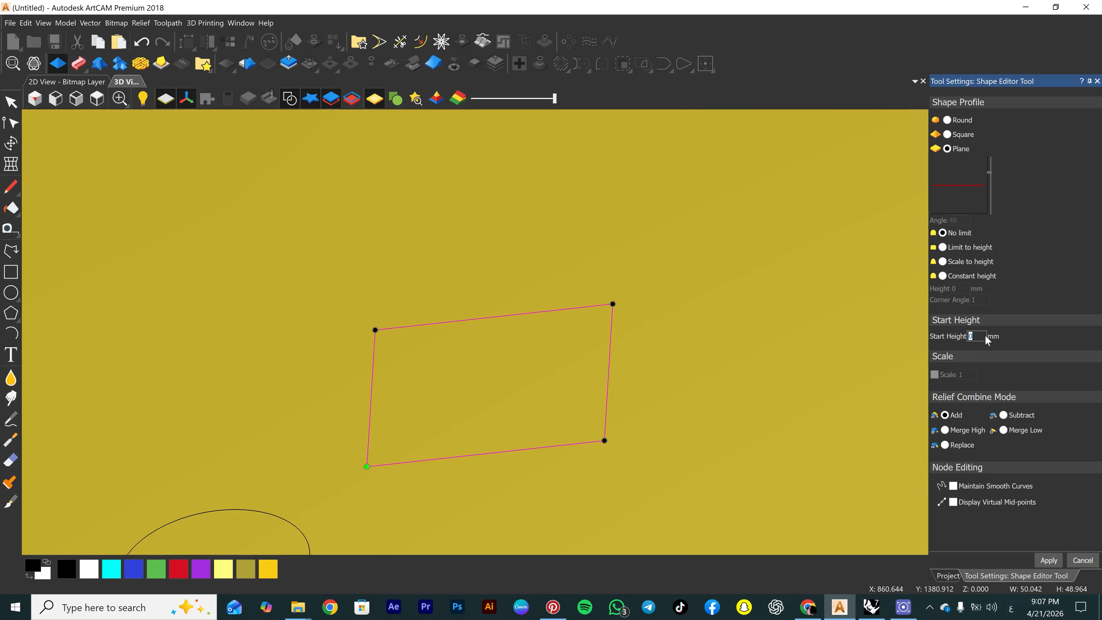
text(10)
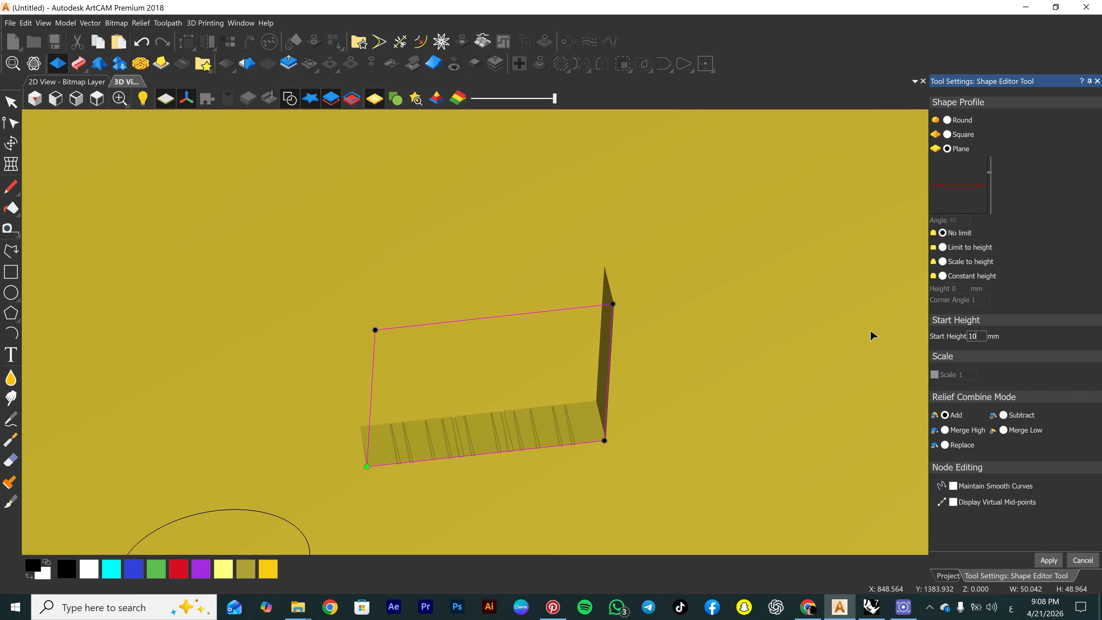
middle_drag(605, 393, 583, 377)
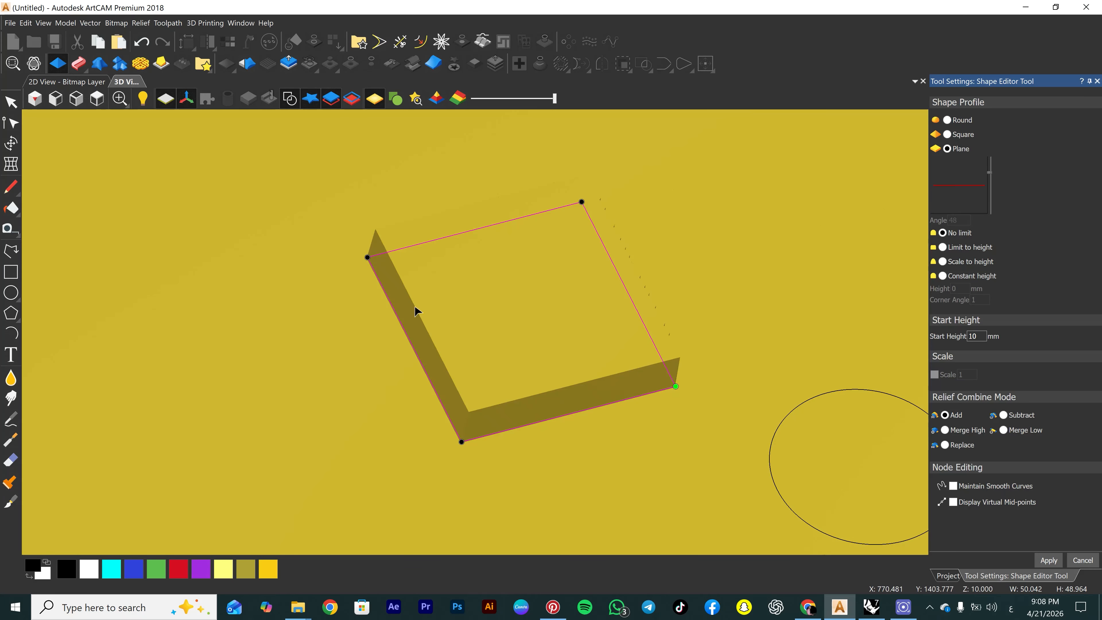
middle_drag(485, 402, 510, 411)
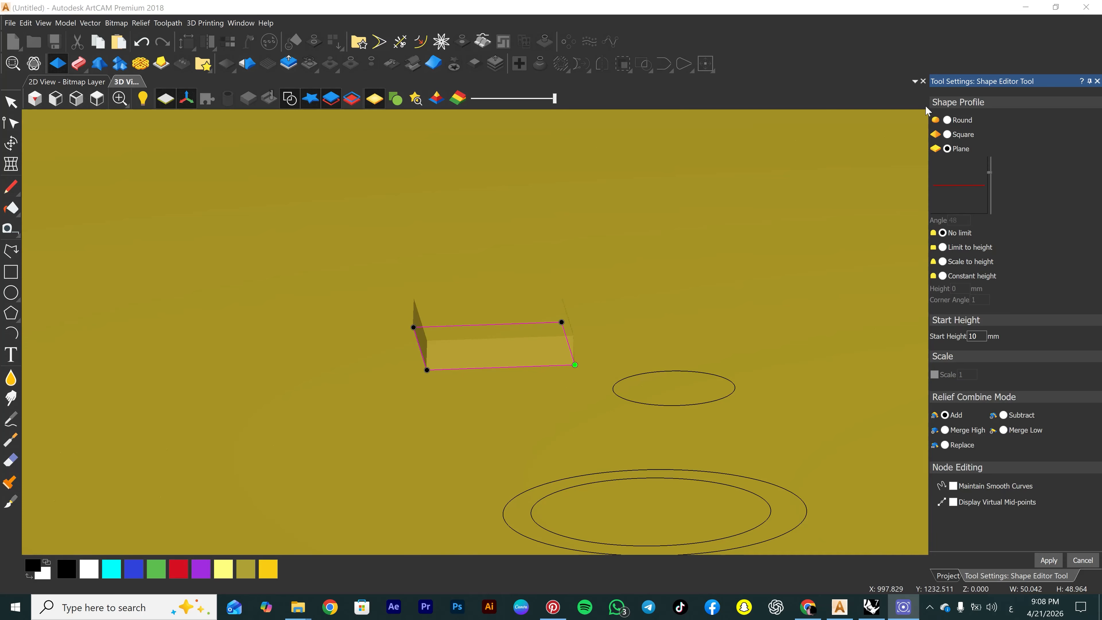
Return the rectangle to a Round profile with start height 0, trying an angle of 80 before reducing it to 31.
click(948, 120)
middle_drag(867, 173, 891, 347)
text(0)
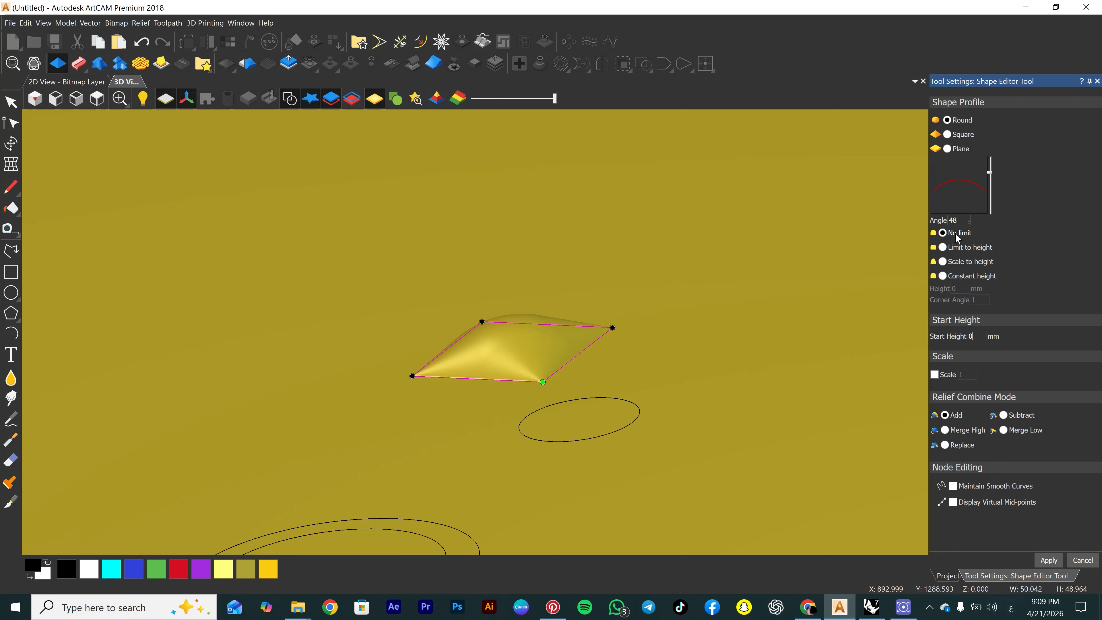
drag(992, 176, 1000, 180)
middle_drag(627, 320, 577, 374)
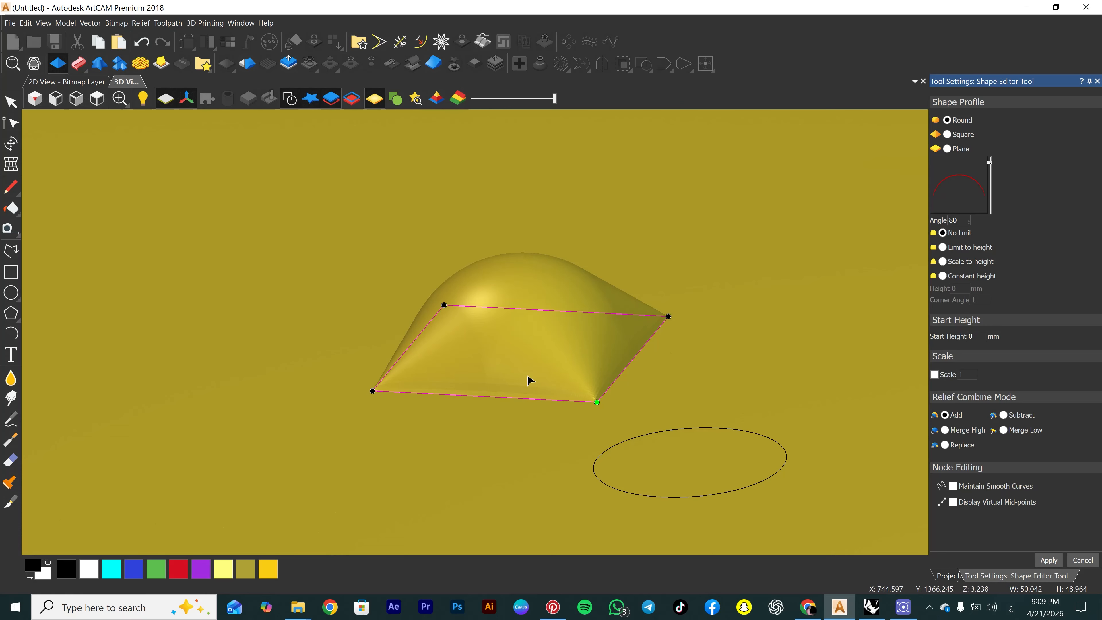
drag(990, 163, 993, 178)
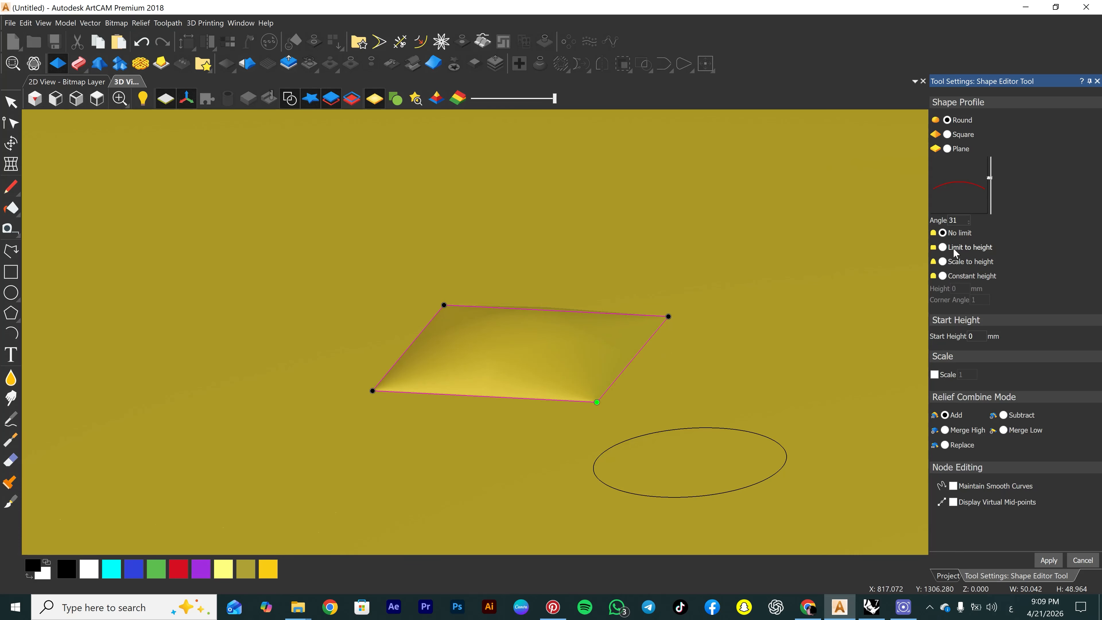
Limit the rectangle's Round shape to a height of 10 mm at an angle of 70 and inspect it from several sides.
click(942, 247)
drag(990, 178, 994, 168)
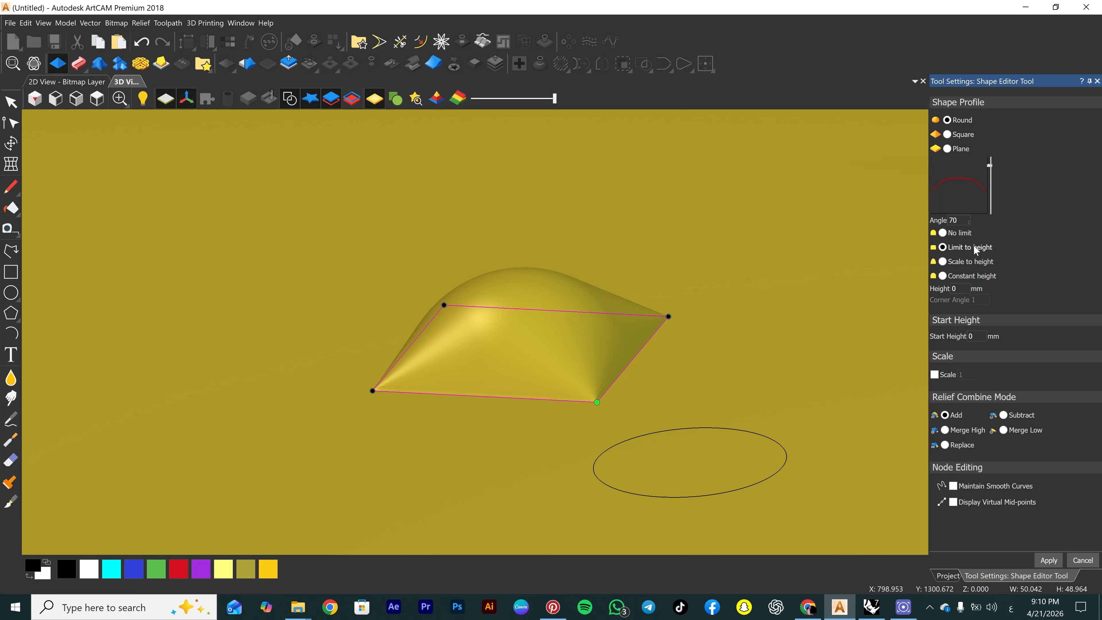
drag(962, 290, 930, 294)
text(10)
scroll(520, 382, up, 1)
middle_drag(526, 397, 578, 369)
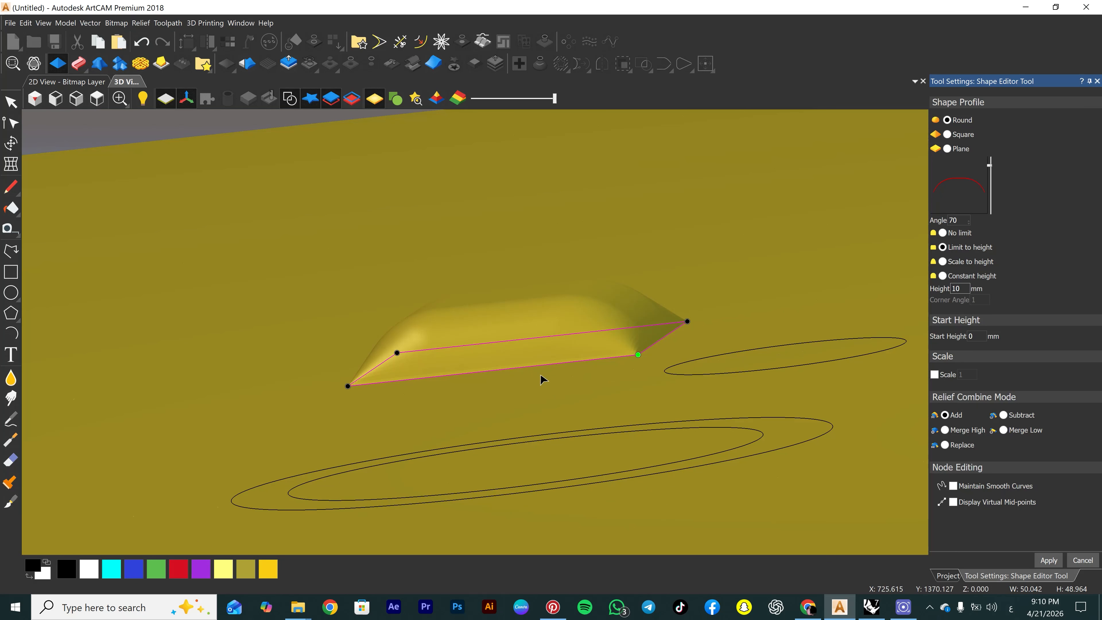
middle_drag(511, 301, 582, 309)
scroll(535, 300, up, 1)
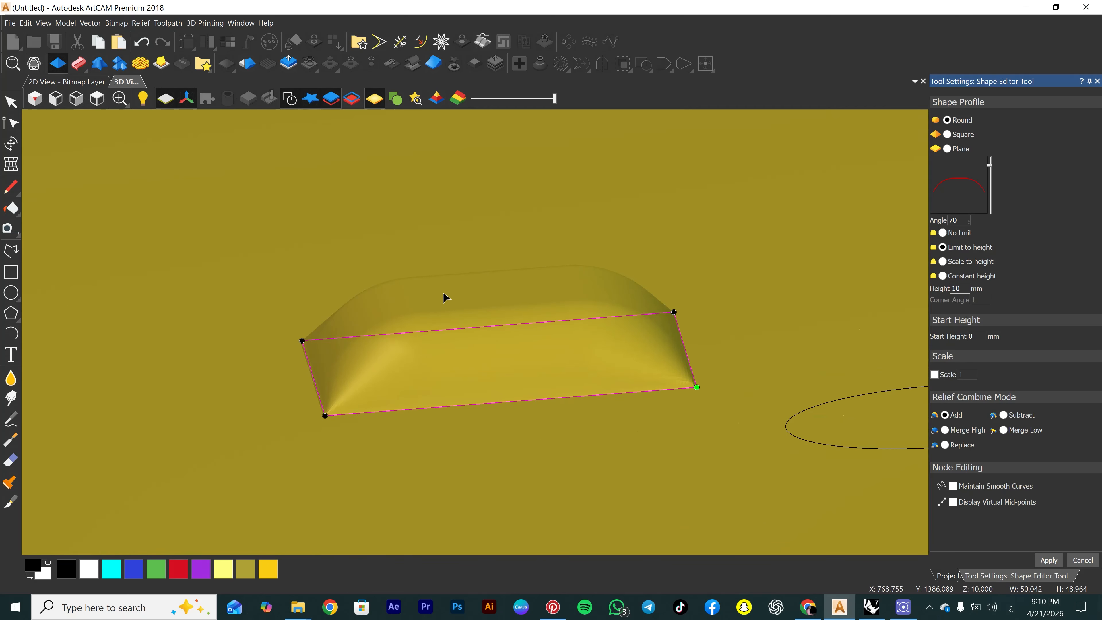
scroll(444, 292, up, 2)
middle_drag(530, 347, 377, 324)
scroll(472, 364, down, 3)
middle_drag(472, 364, 411, 378)
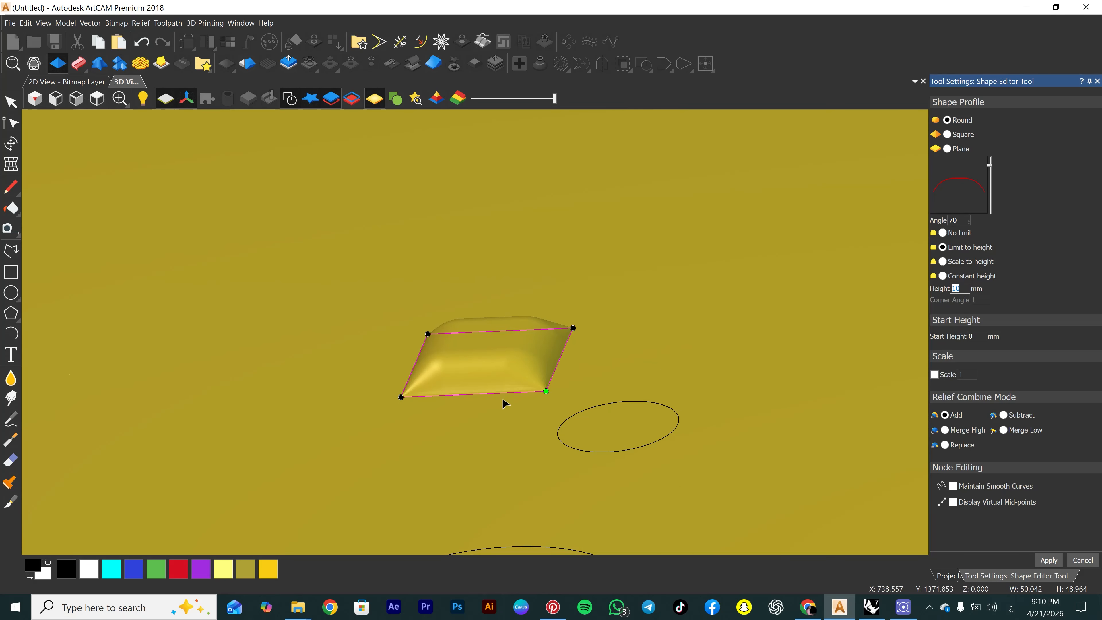
Switch the Round shape to Scale to height at 20 mm and lower its profile angle to 22.
click(944, 261)
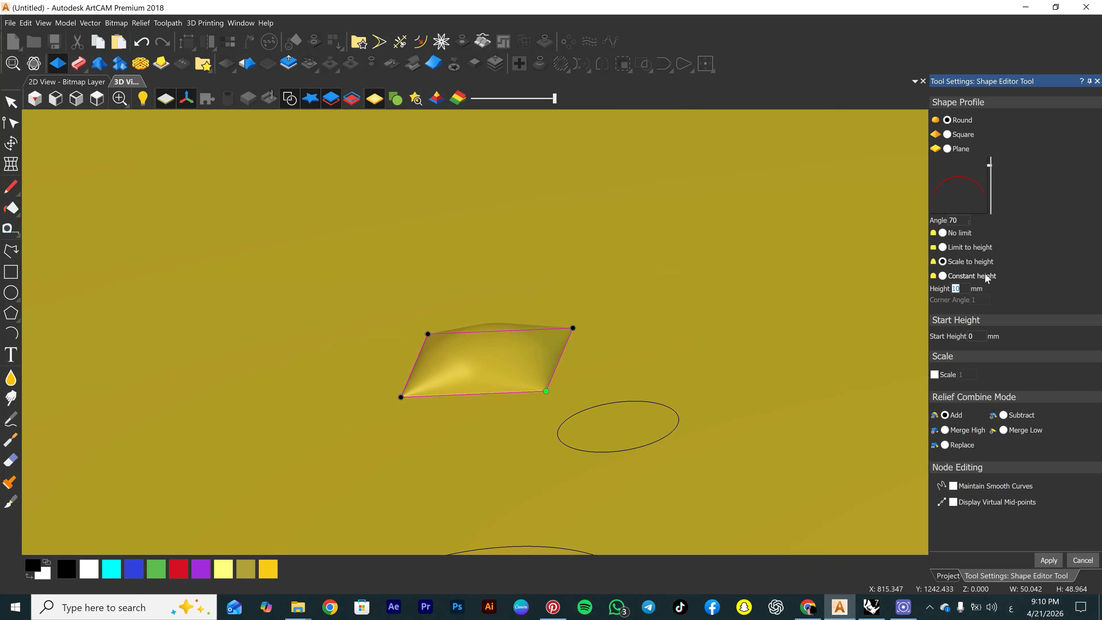
text(0)
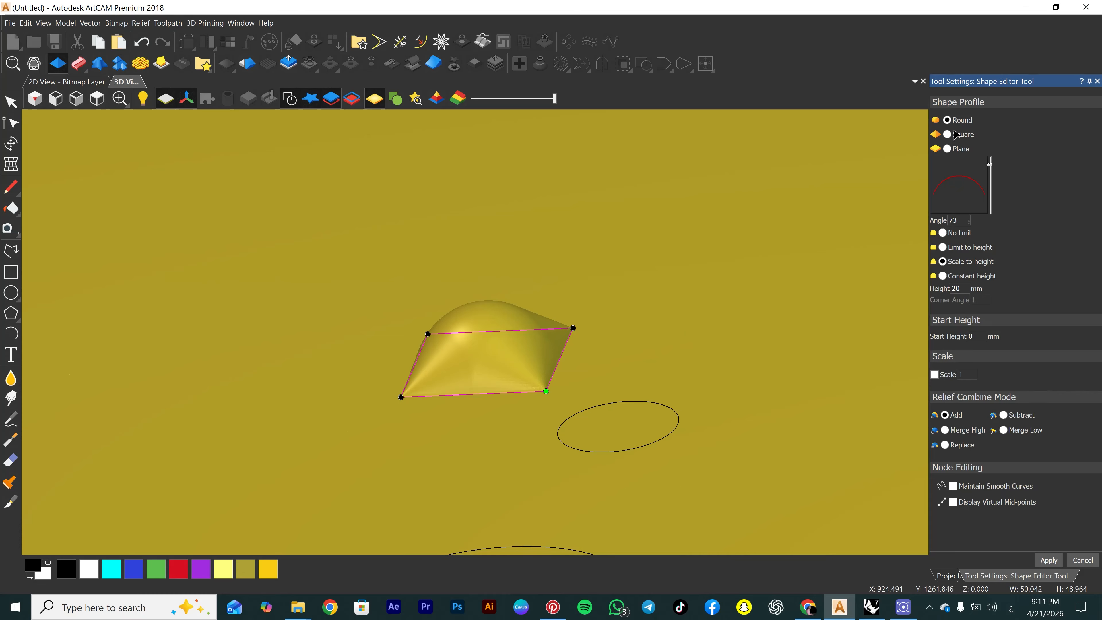
scroll(436, 363, up, 1)
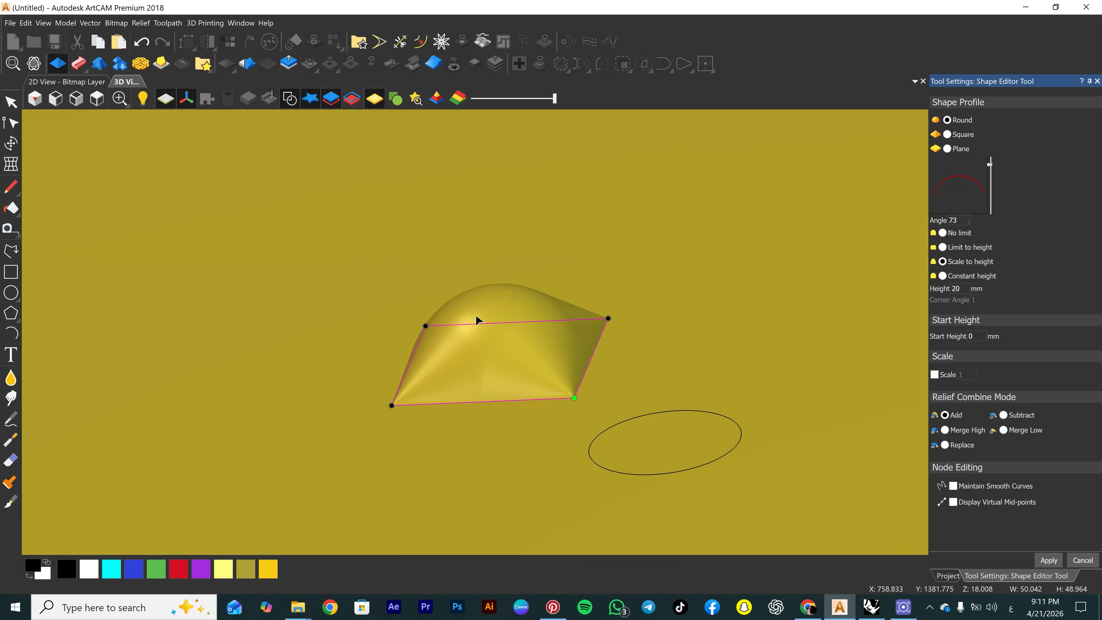
click(992, 167)
drag(991, 167, 991, 182)
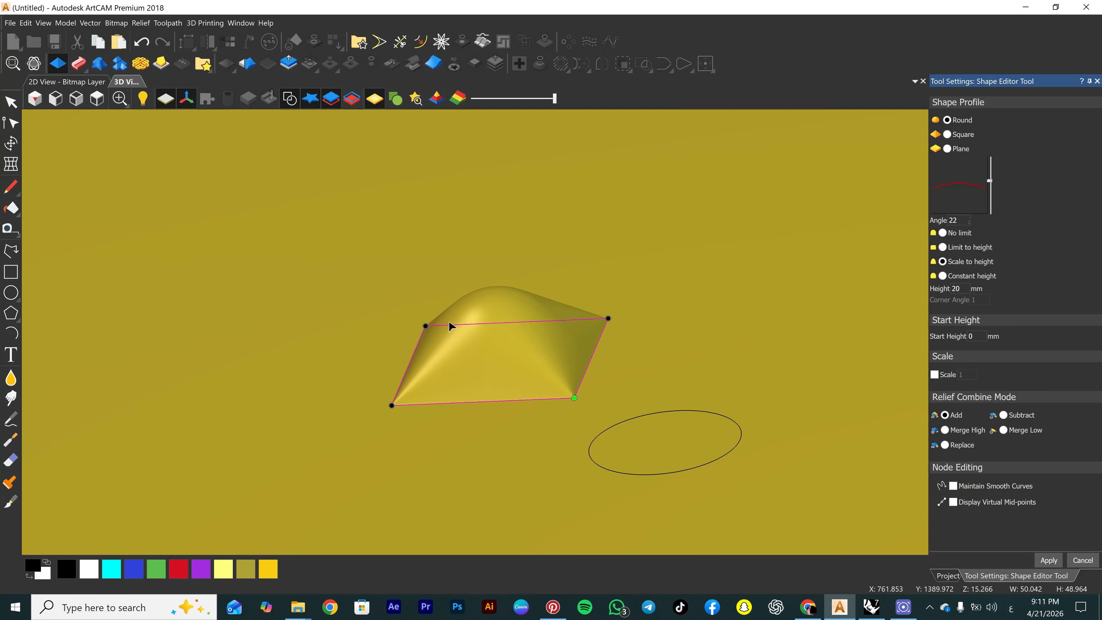
middle_drag(493, 295, 583, 418)
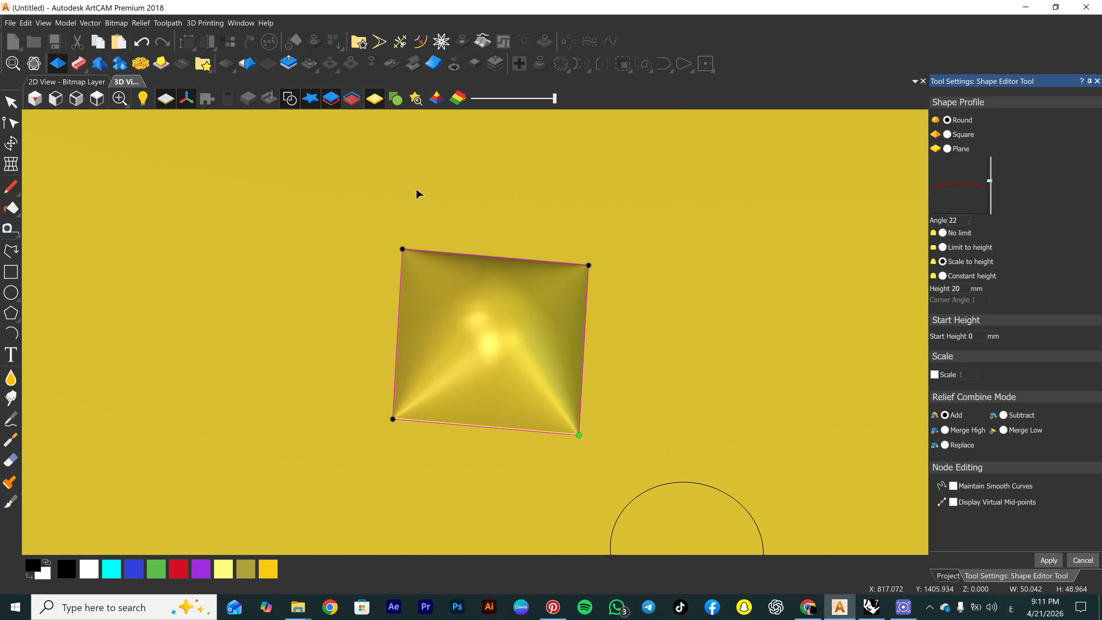
Set the scaled shape's profile angle to 45 and compare it from above and from the side.
click(97, 98)
scroll(488, 314, up, 8)
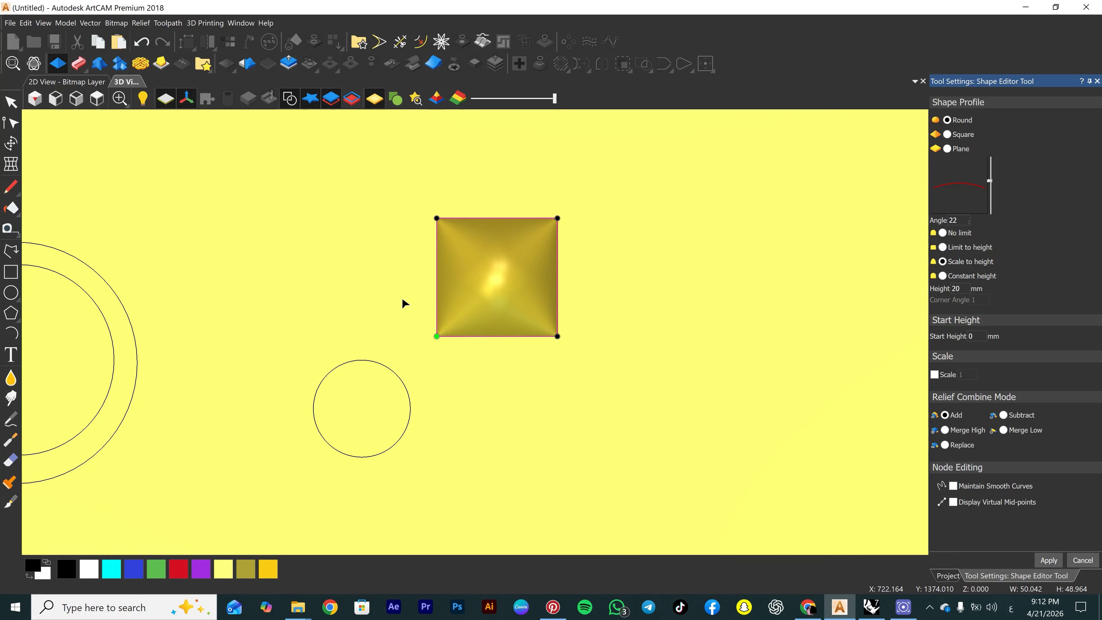
mouse_move(993, 186)
mouse_down()
mouse_move(997, 166)
mouse_move(991, 174)
mouse_up()
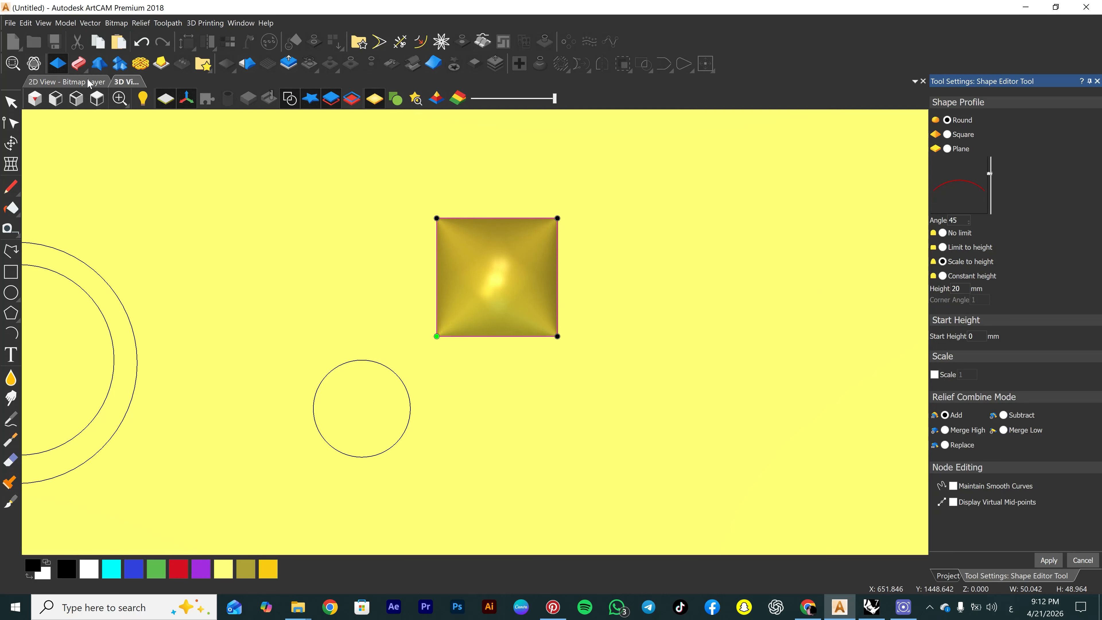
scroll(494, 274, up, 3)
drag(505, 208, 489, 144)
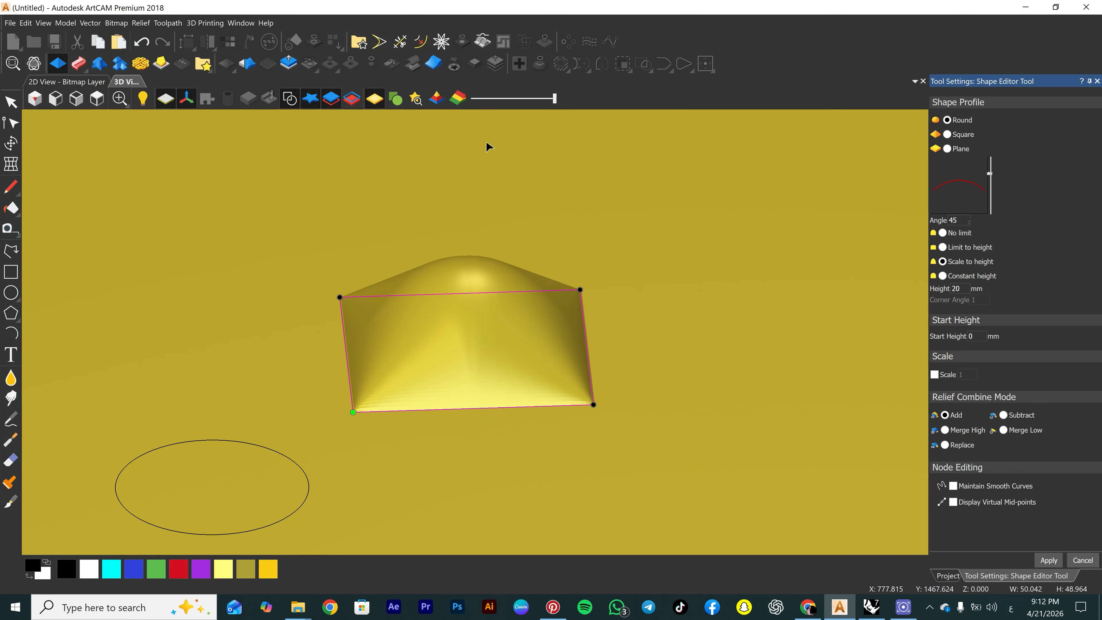
Switch the rectangle's Round shape to Constant height with a profile angle of 90 and a corner angle of 50.
click(943, 276)
scroll(993, 171, down, 10)
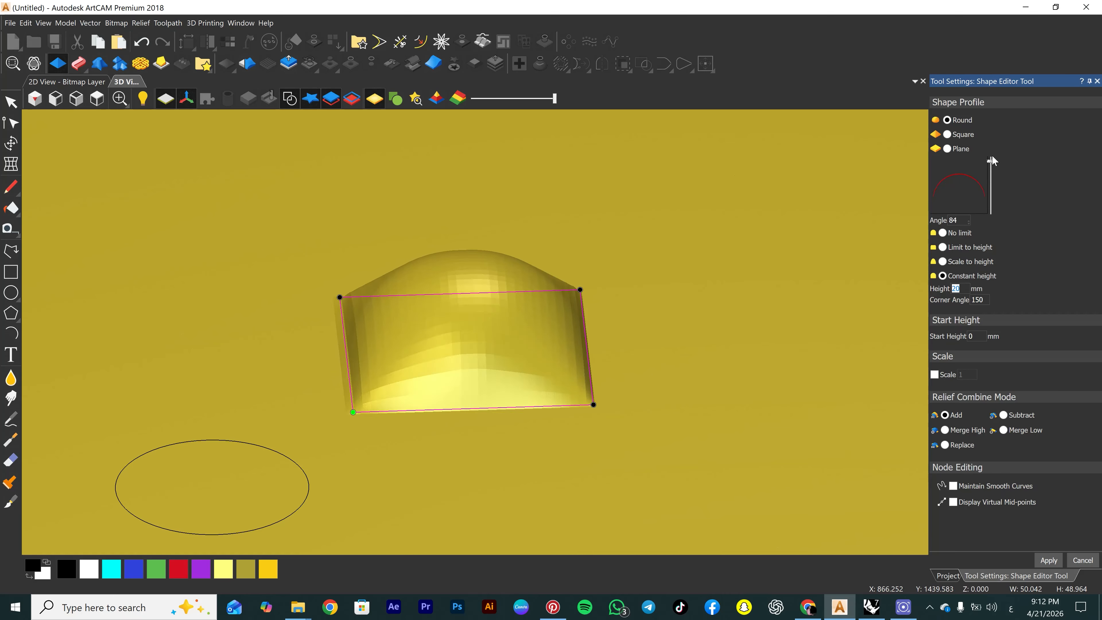
scroll(994, 171, up, 15)
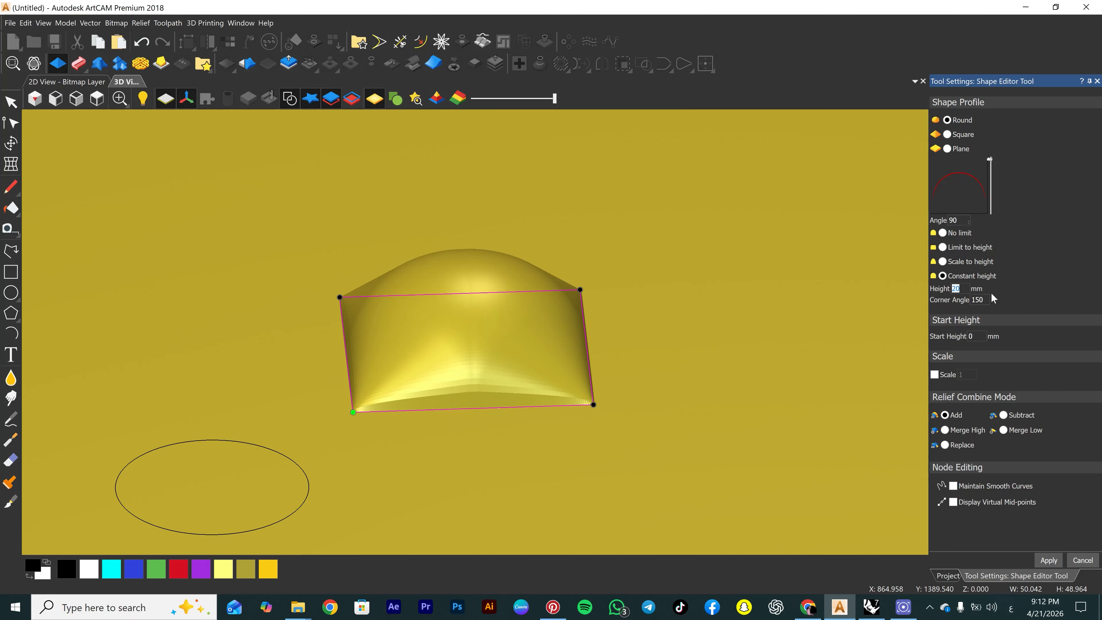
key(Tab)
text(50)
key(Return)
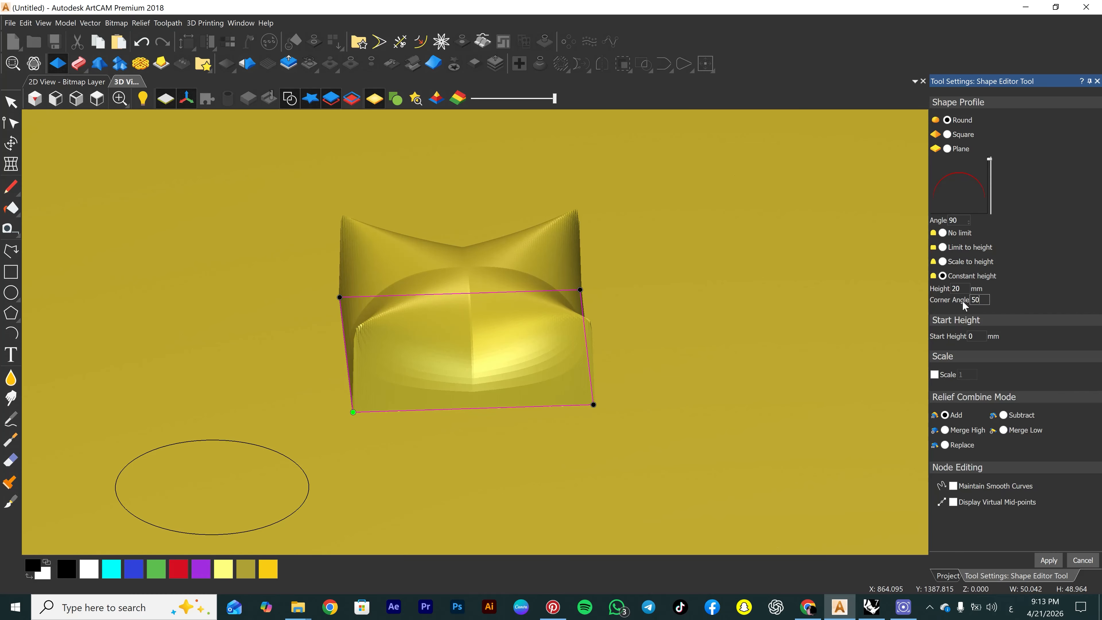
drag(505, 310, 647, 401)
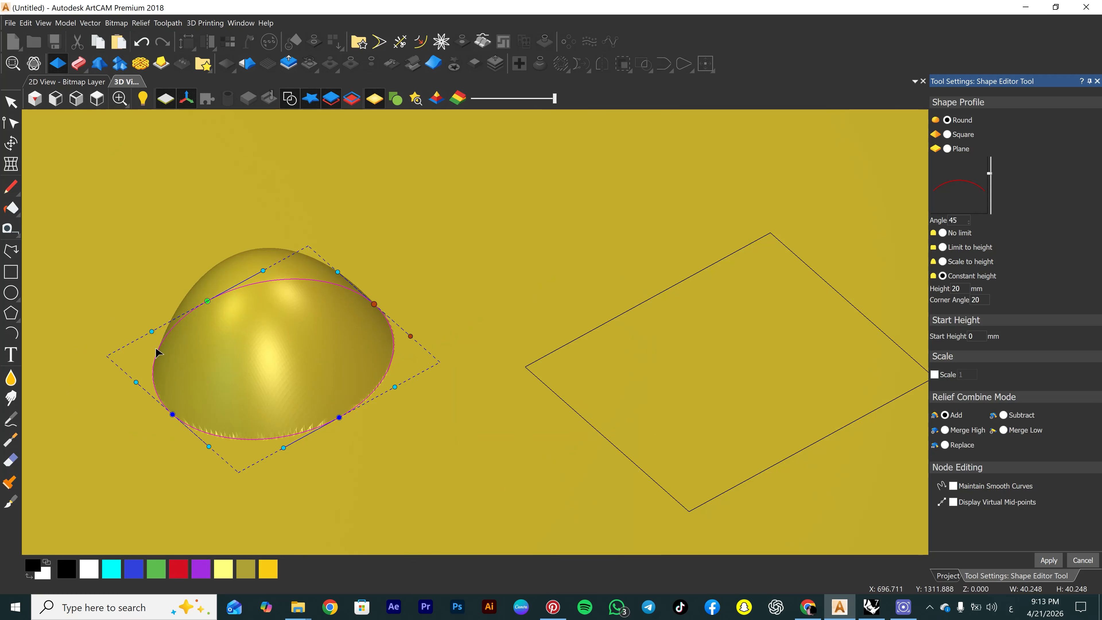
scroll(189, 352, down, 5)
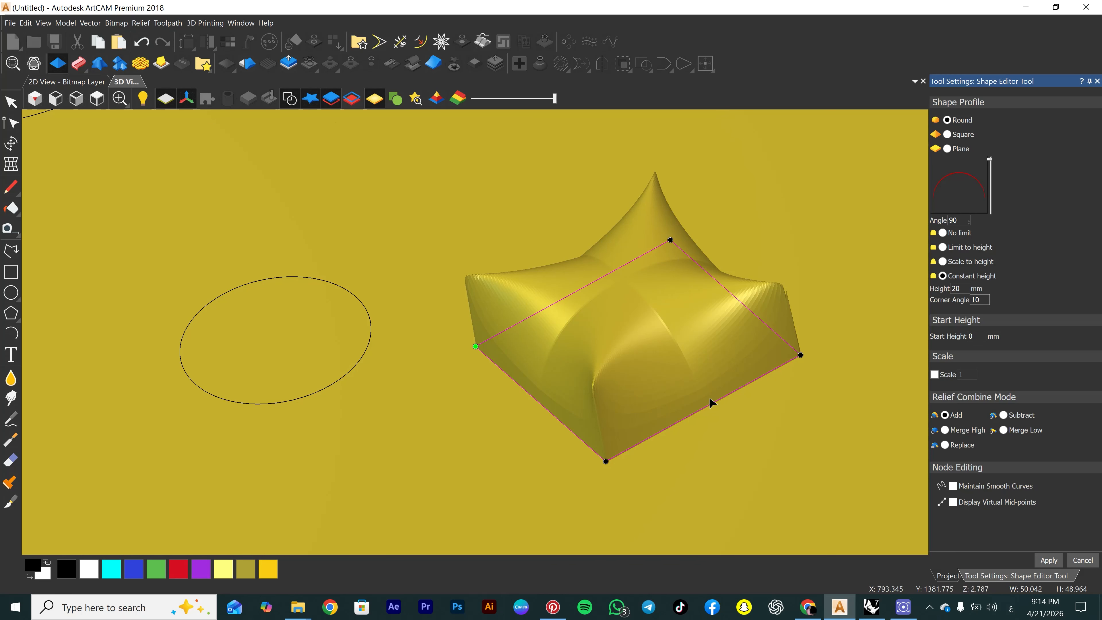
Try corner angles of 150 and 100 on the rectangle's Constant height shape.
double_click(979, 301)
key(Return)
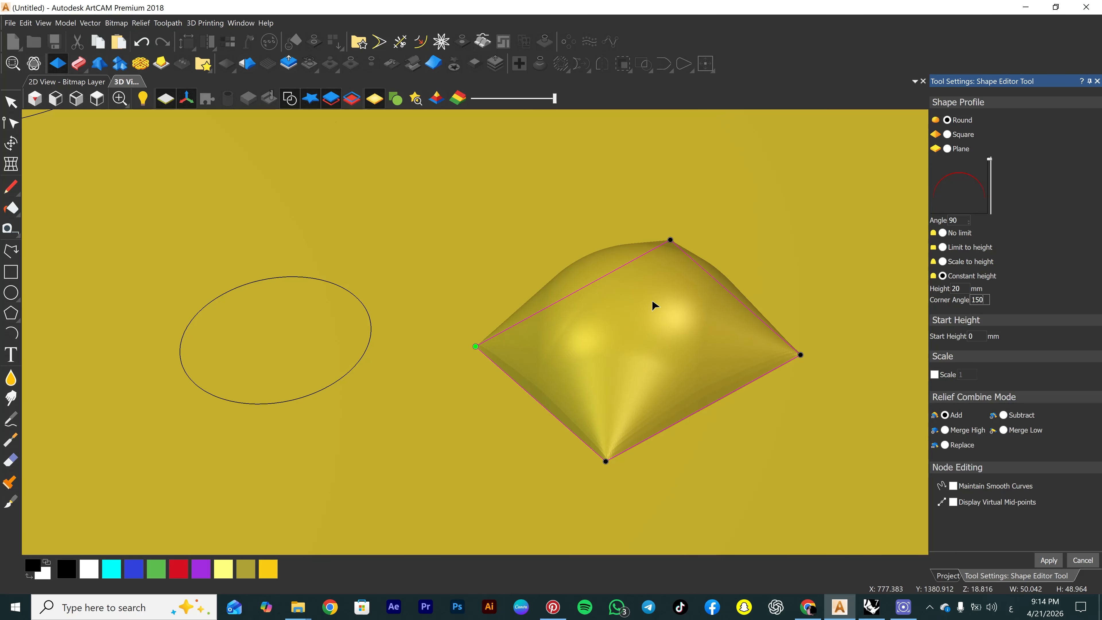
double_click(989, 301)
text(100)
drag(671, 329, 745, 282)
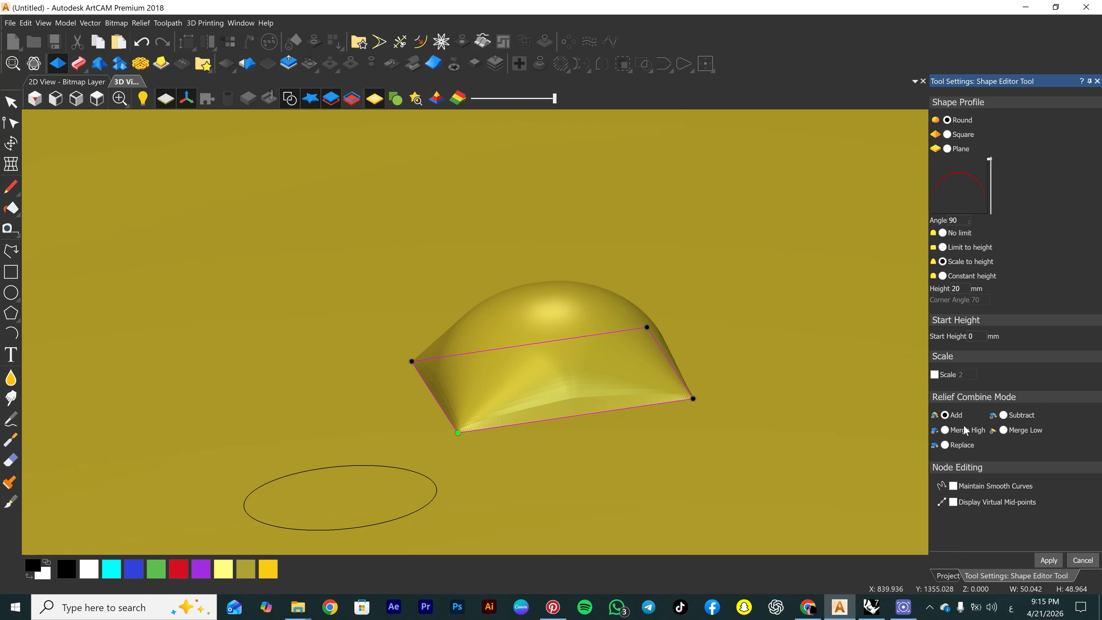
Give the outer circle of the concentric pair a Round profile with Scale to height at 20 mm.
scroll(575, 366, up, 2)
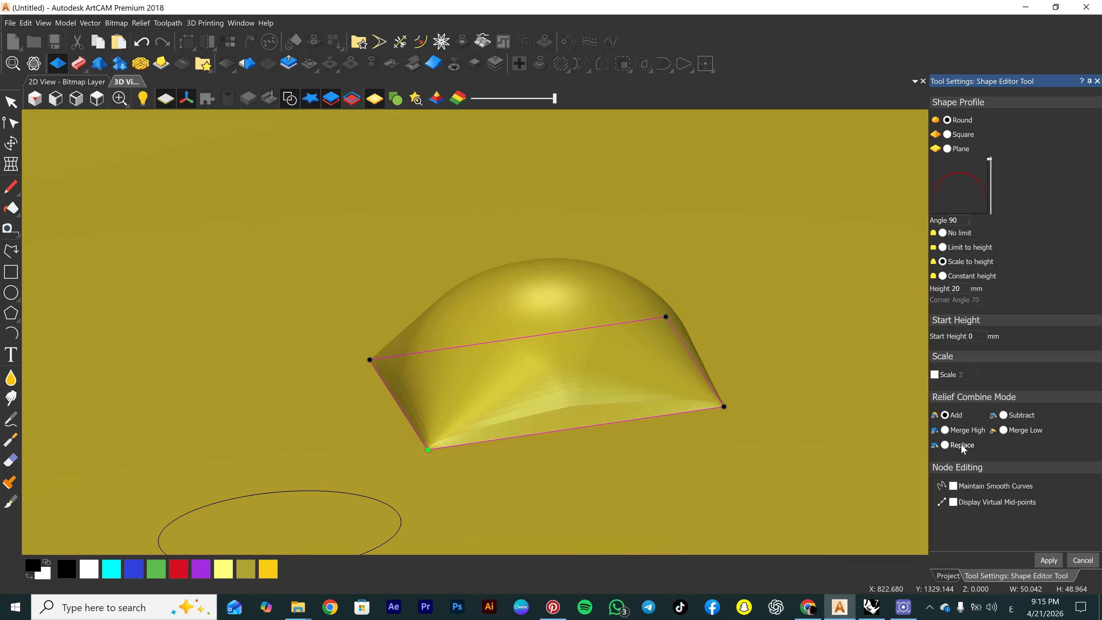
scroll(411, 397, down, 5)
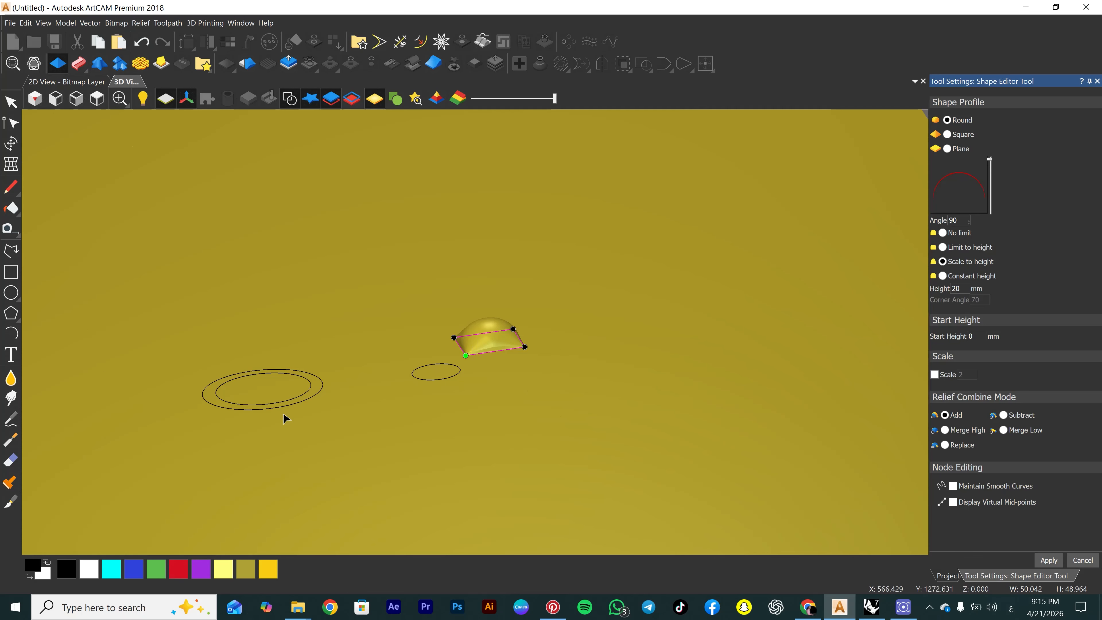
scroll(170, 411, up, 1)
scroll(241, 407, up, 3)
click(236, 397)
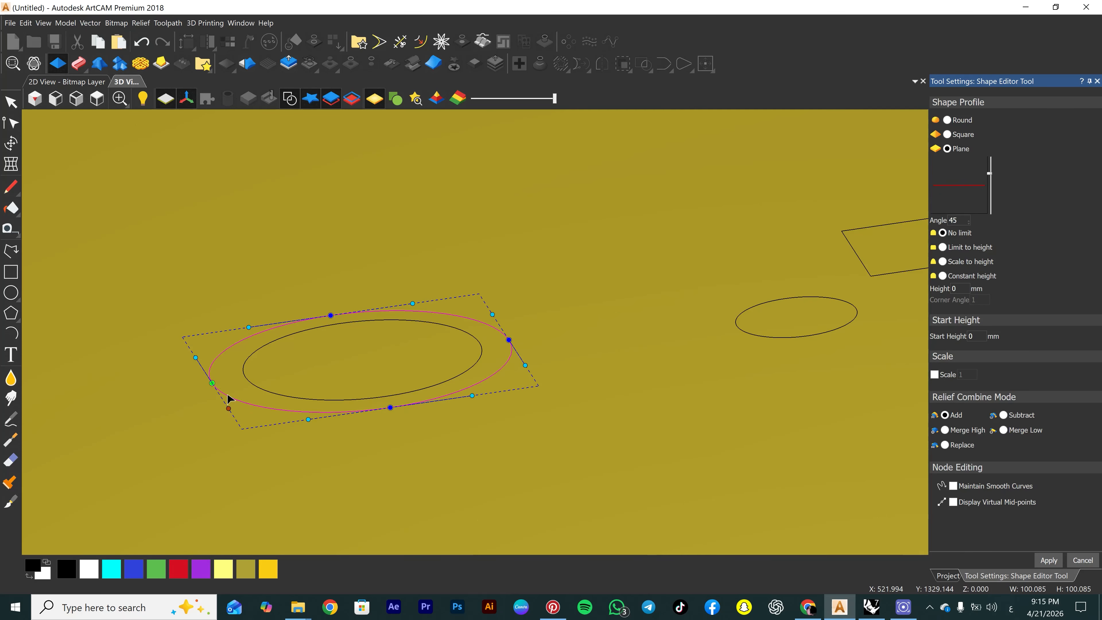
click(942, 262)
click(948, 121)
double_click(960, 288)
text(20)
key(Return)
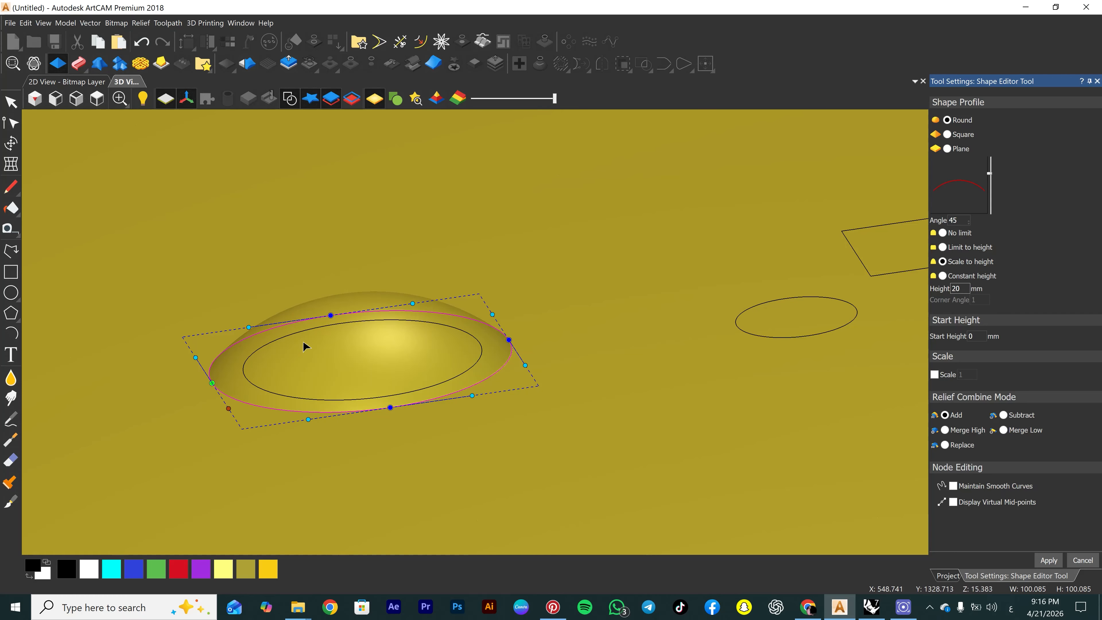
Give the inner concentric circle a Round profile with Scale to height at 30 mm.
click(420, 384)
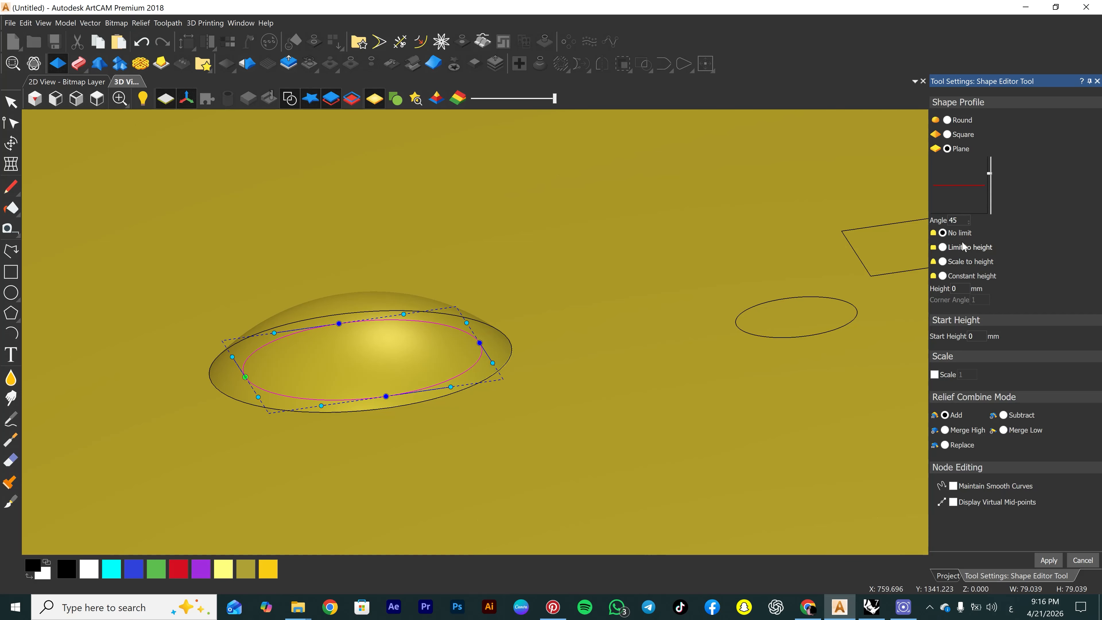
click(943, 262)
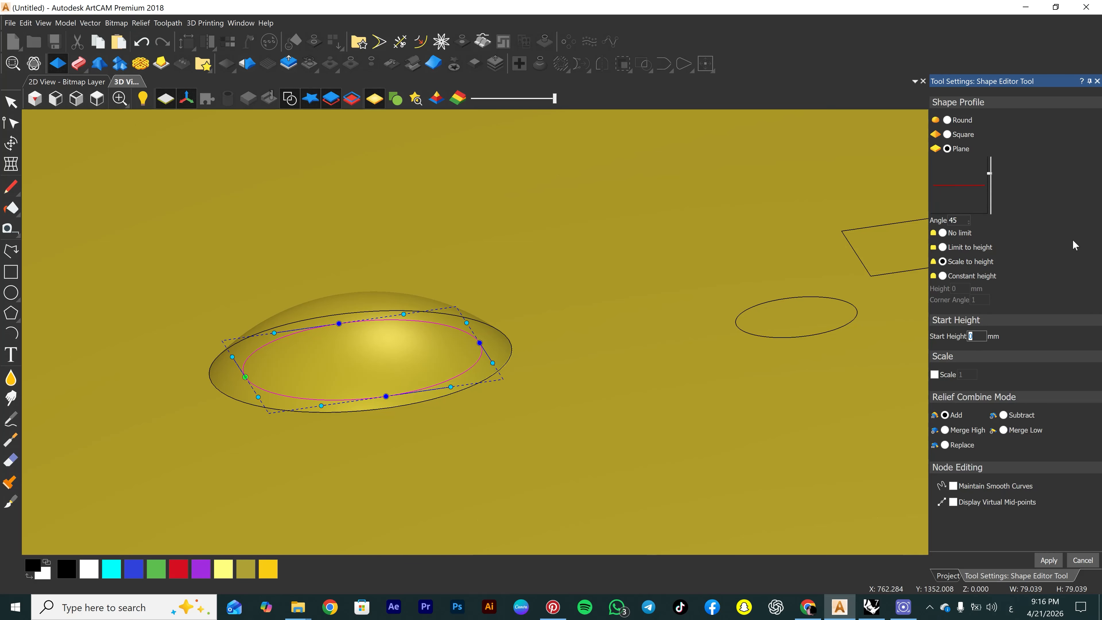
click(947, 120)
double_click(964, 287)
text(30)
middle_drag(357, 344, 542, 323)
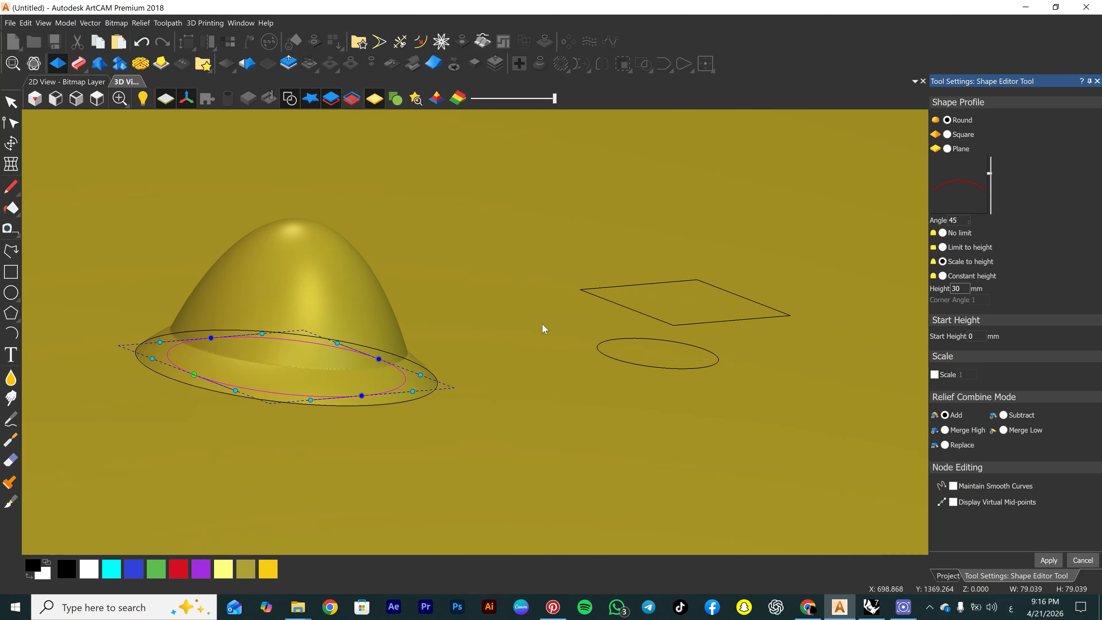
scroll(311, 387, up, 3)
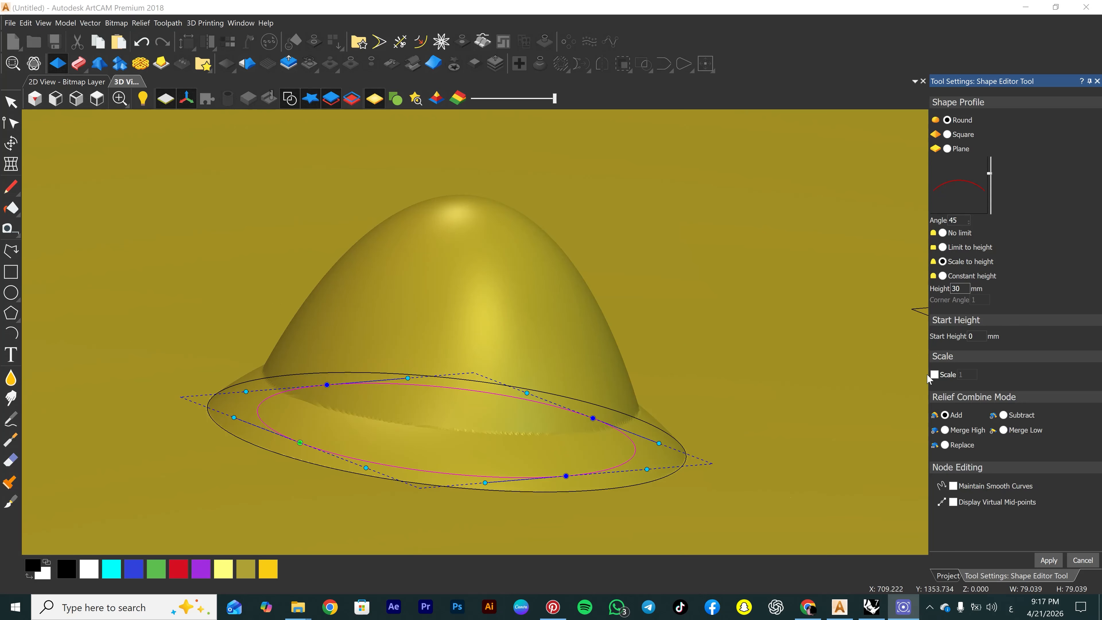
Set the inner circle's relief combine mode to Merge High and inspect the dome from above and from the side.
click(945, 429)
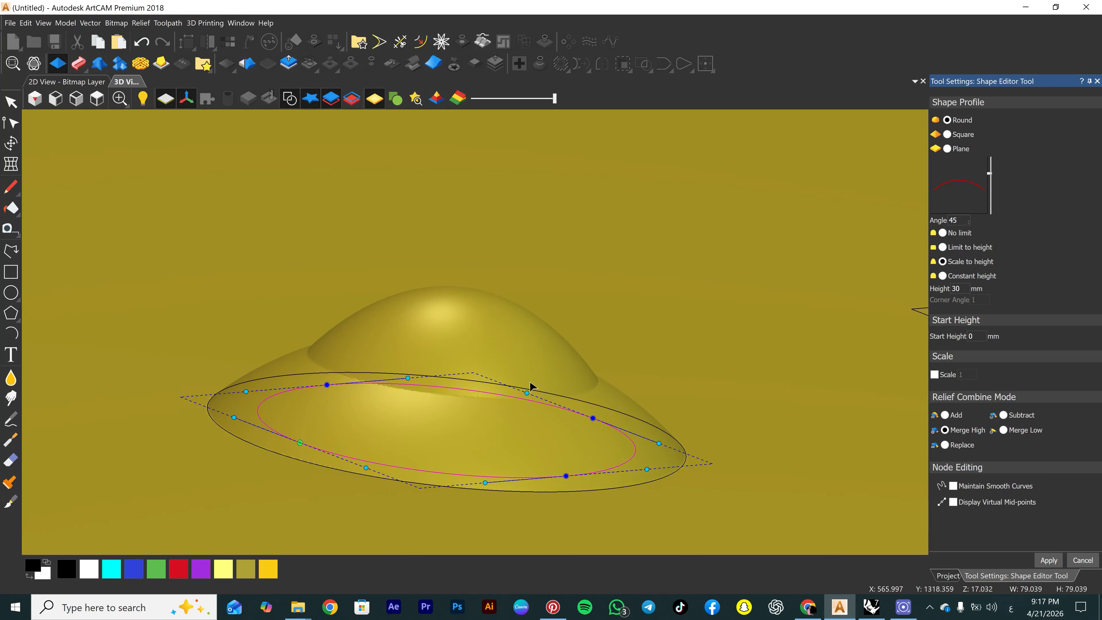
middle_drag(514, 344, 328, 396)
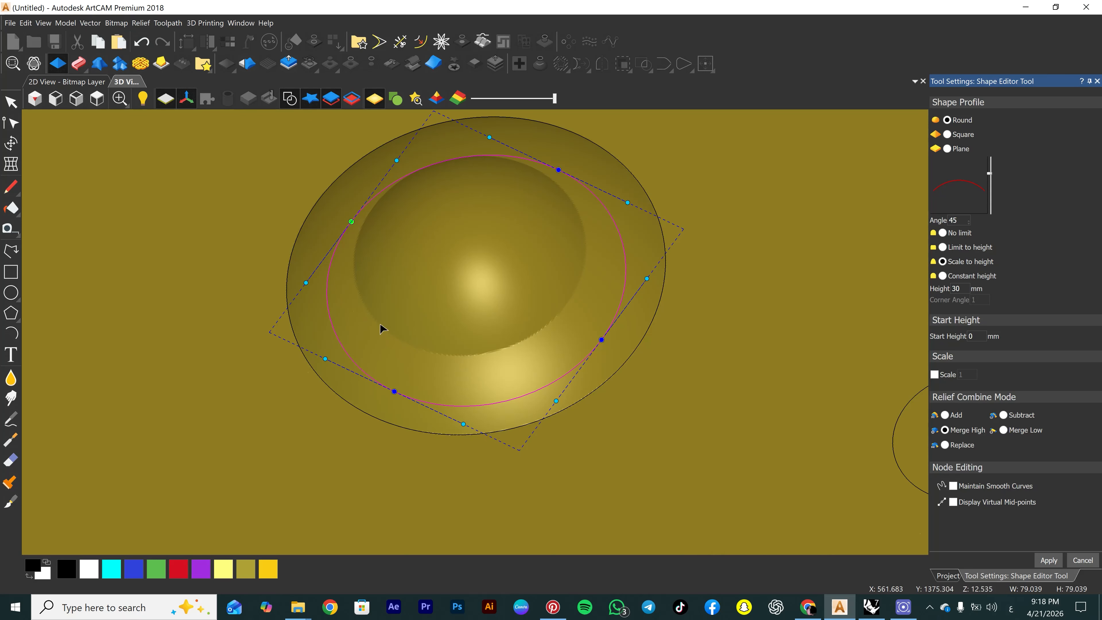
middle_drag(464, 253, 517, 442)
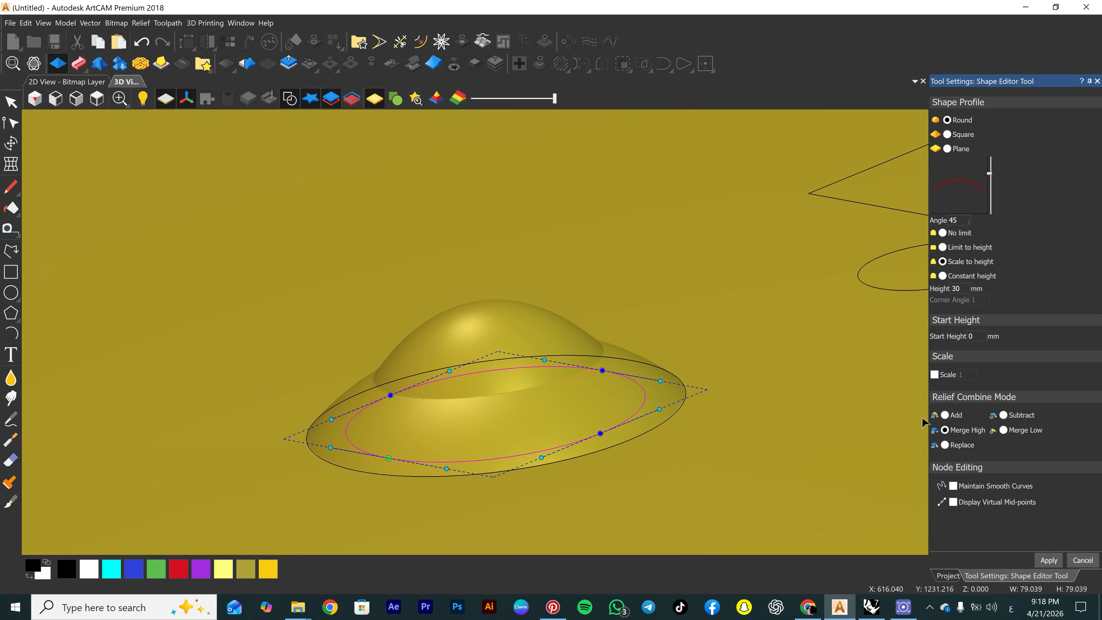
Switch the inner circle's combine mode to Subtract and lower its profile angle to 5.
click(1015, 415)
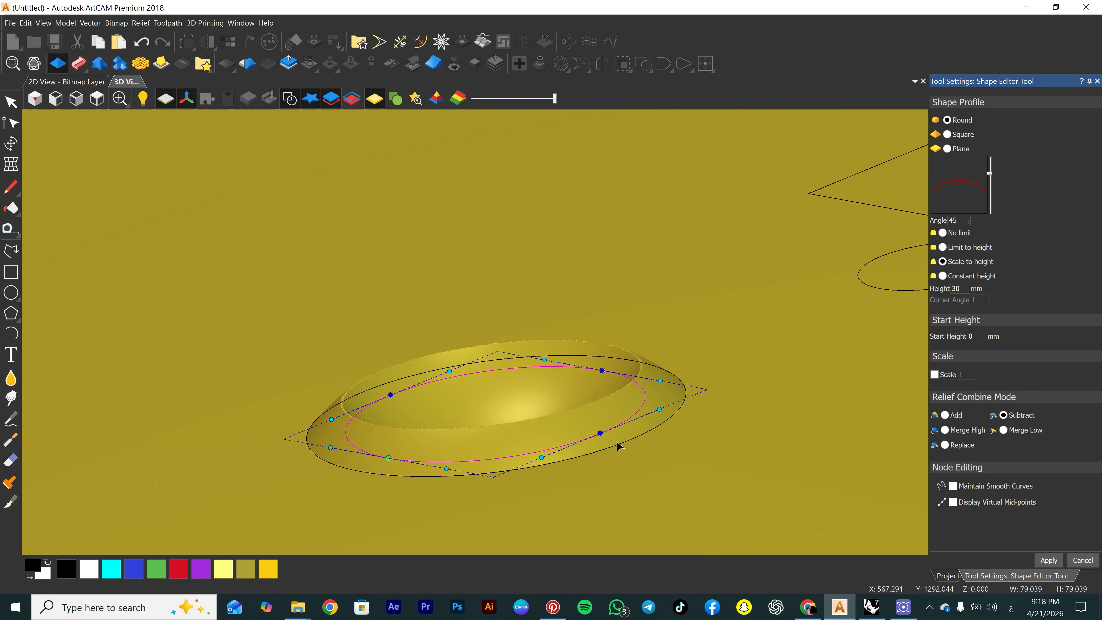
middle_drag(471, 389, 544, 475)
mouse_move(990, 173)
mouse_down()
mouse_move(991, 219)
mouse_move(992, 187)
mouse_up()
scroll(528, 428, up, 2)
middle_drag(528, 427, 637, 353)
scroll(547, 339, up, 1)
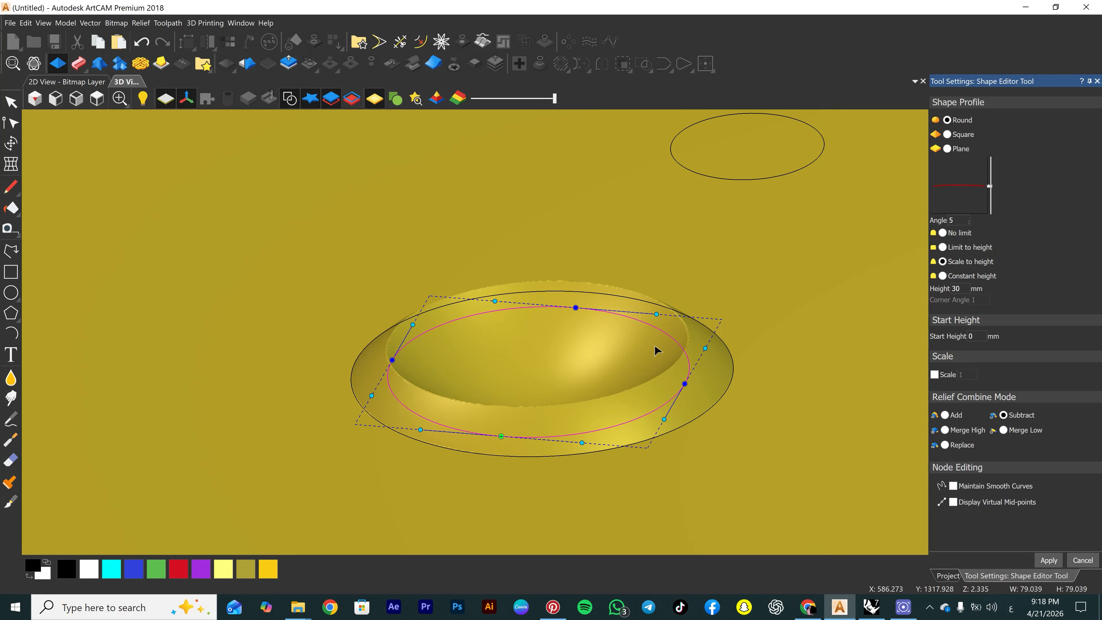
middle_drag(657, 351, 719, 263)
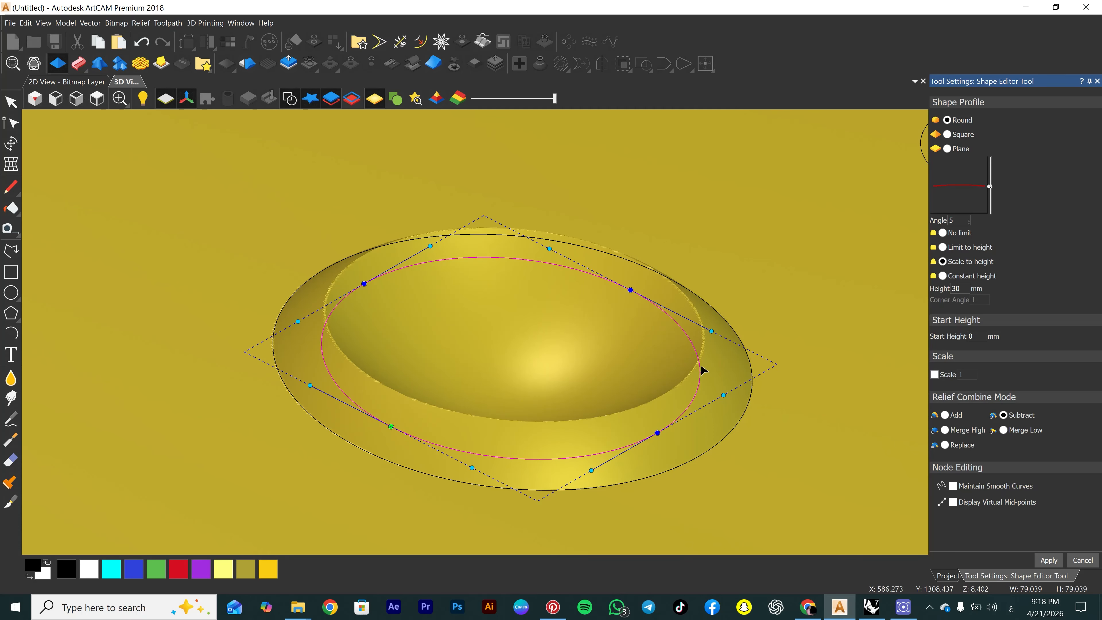
drag(582, 319, 579, 337)
Change the inner circle's relief combine mode to Merge Low.
click(1005, 430)
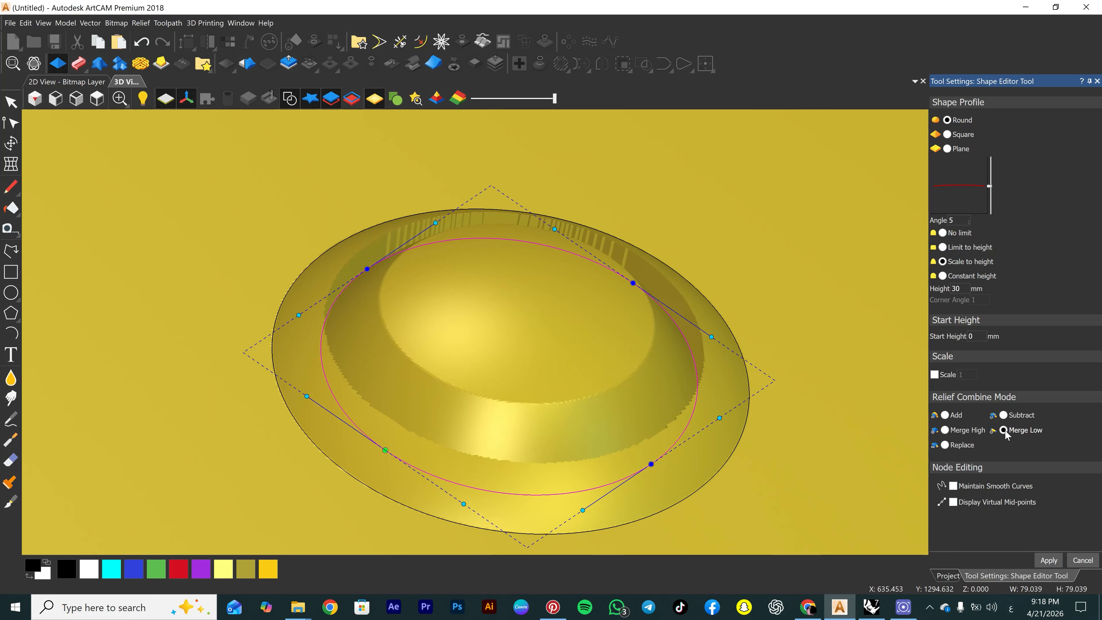
drag(638, 456, 619, 438)
scroll(567, 291, down, 2)
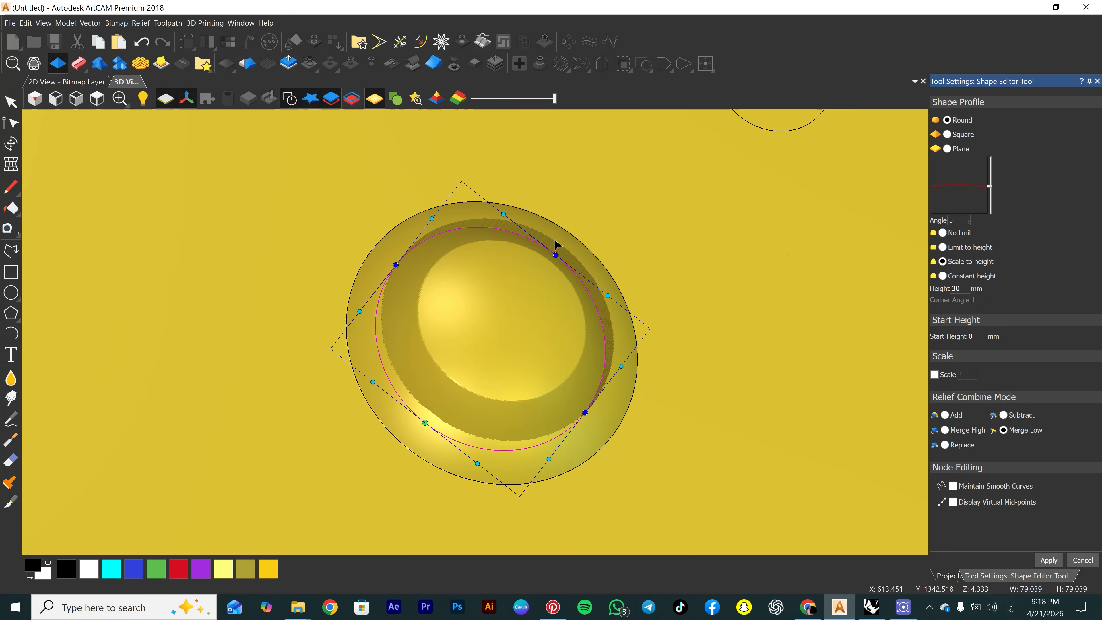
Examine the Merge Low relief of the concentric circles from the side, at an angle and from above.
drag(433, 388, 535, 295)
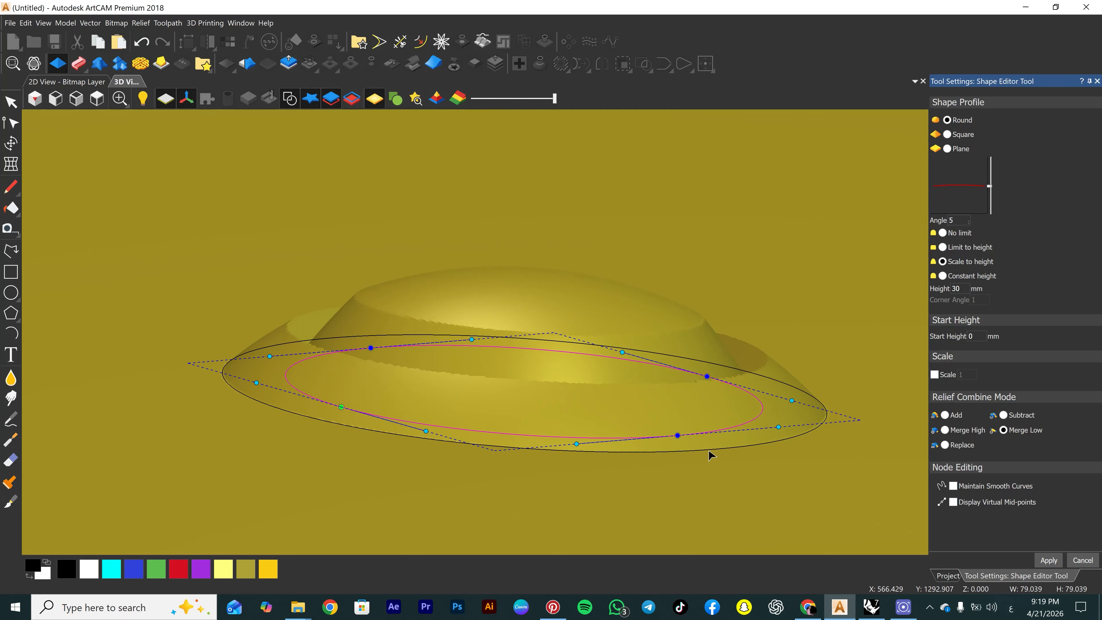
drag(713, 456, 585, 404)
scroll(585, 405, down, 4)
scroll(486, 421, up, 1)
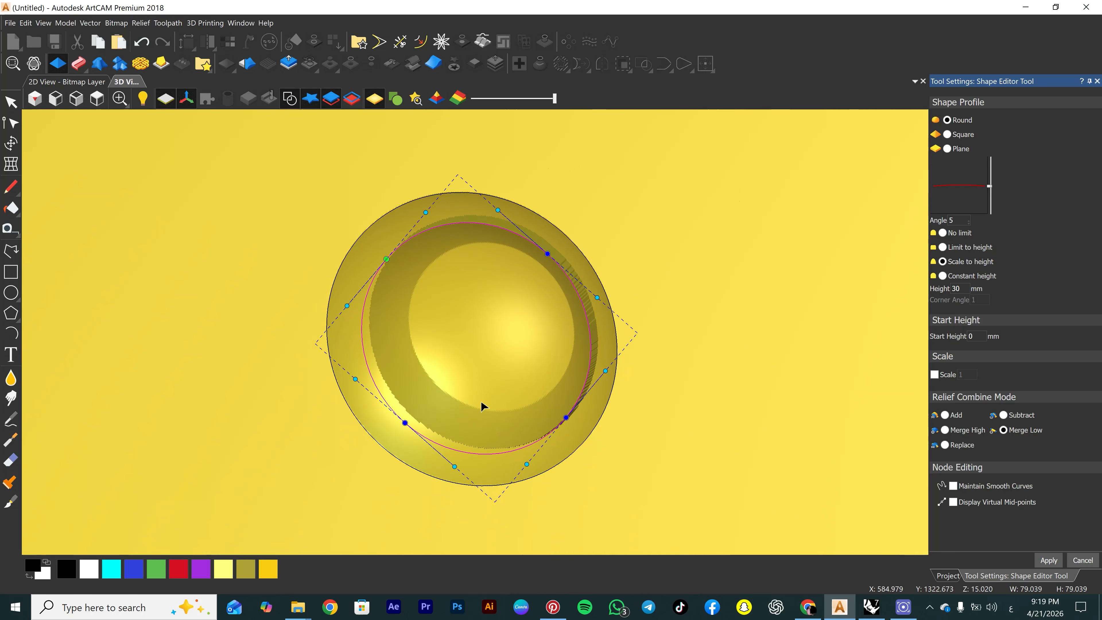
scroll(485, 376, up, 2)
drag(452, 362, 480, 225)
scroll(508, 332, down, 3)
scroll(506, 332, up, 3)
drag(506, 332, 646, 378)
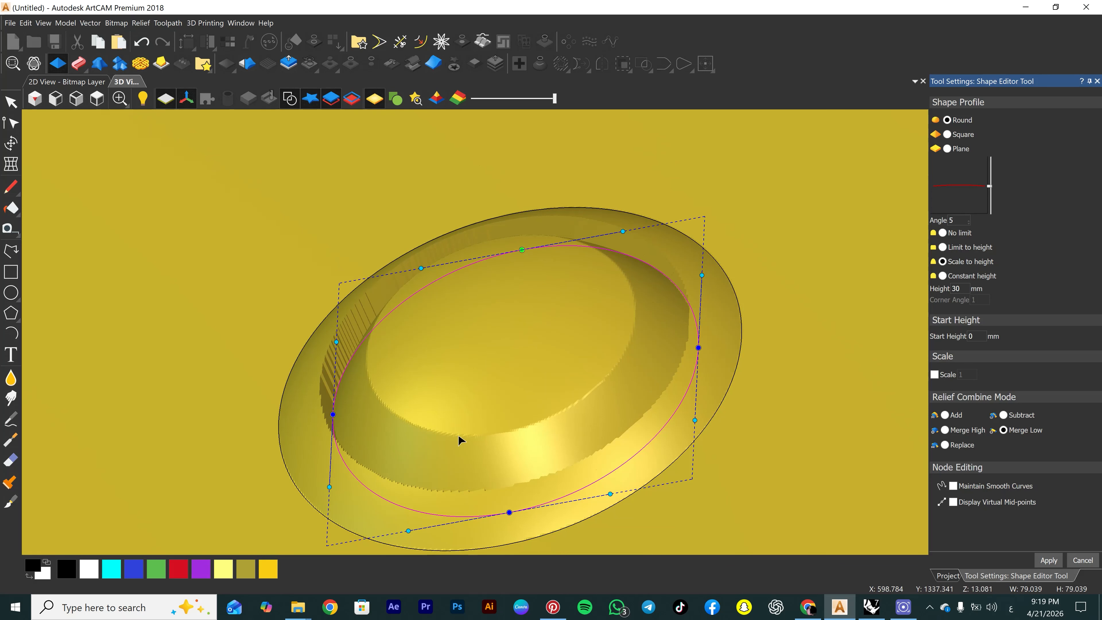
drag(482, 406, 571, 475)
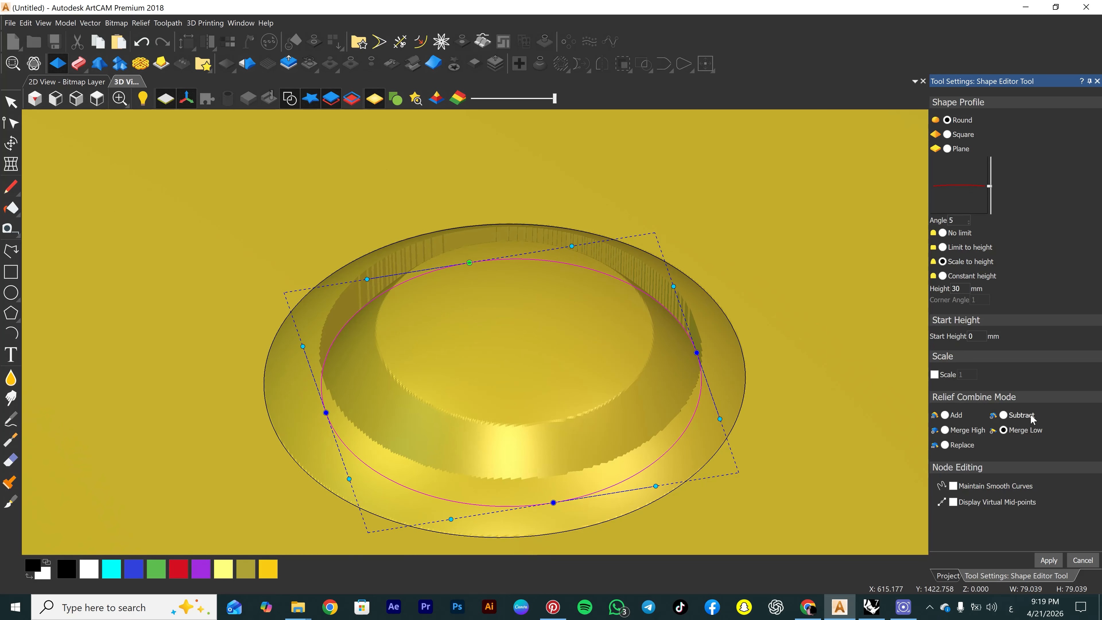
drag(760, 304, 480, 280)
drag(539, 316, 851, 408)
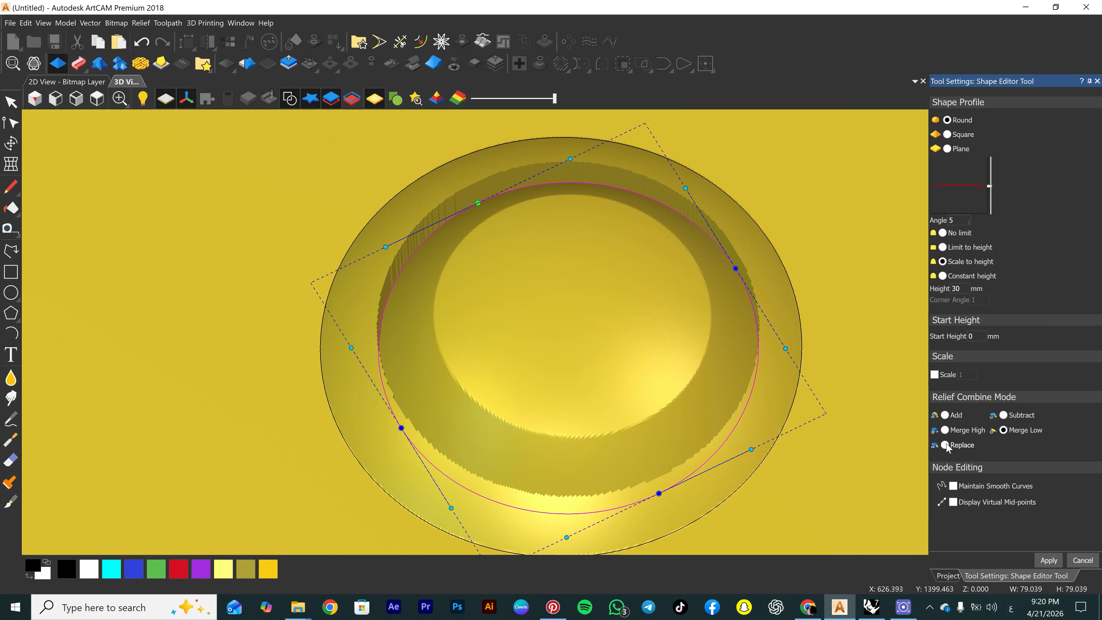
Set the inner circle's combine mode to Replace and inspect the dome and its surrounding rim from several sides.
click(946, 444)
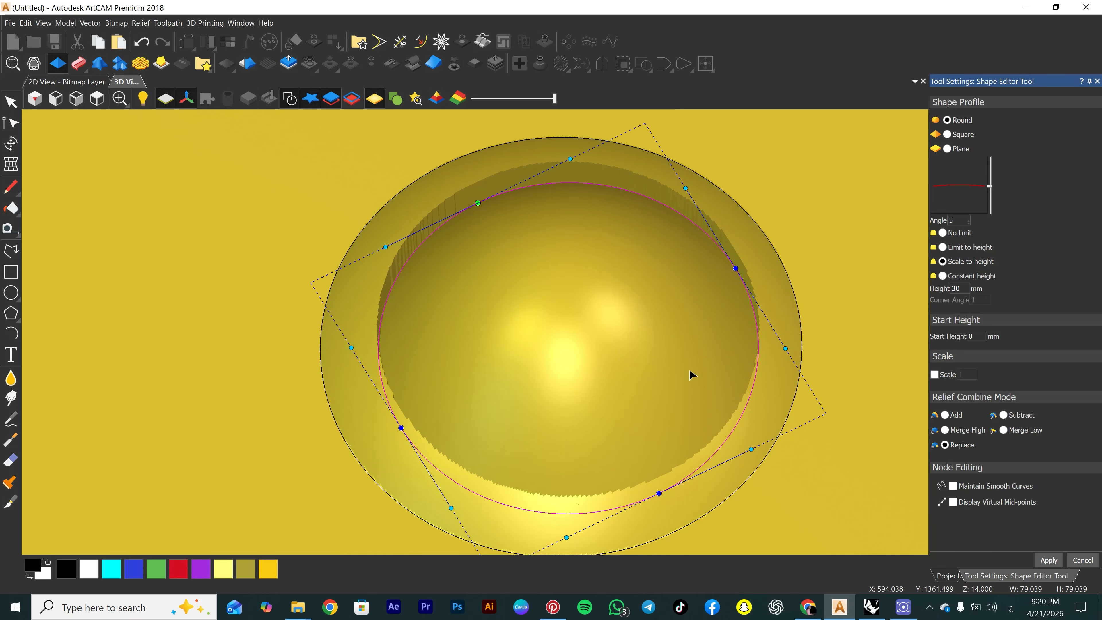
drag(657, 377, 512, 260)
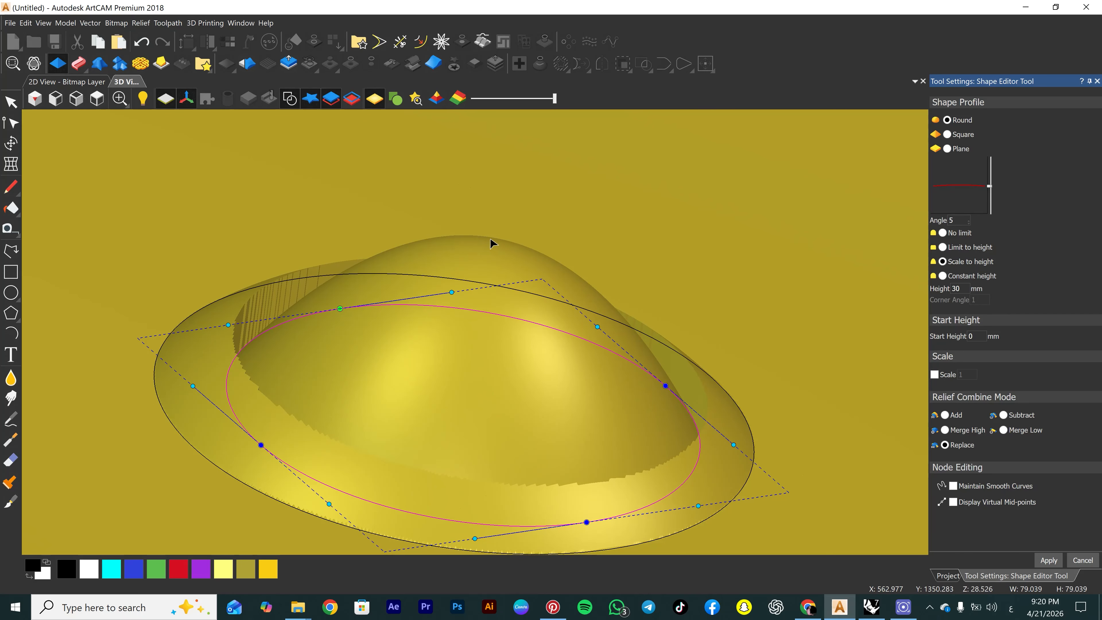
drag(505, 395, 389, 206)
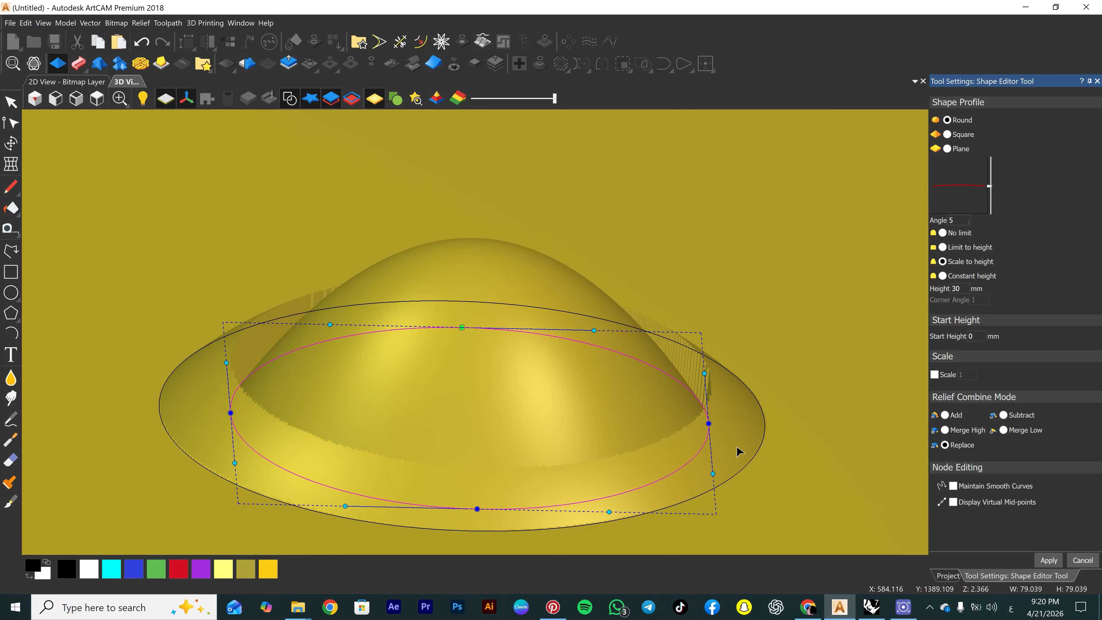
drag(829, 381, 382, 473)
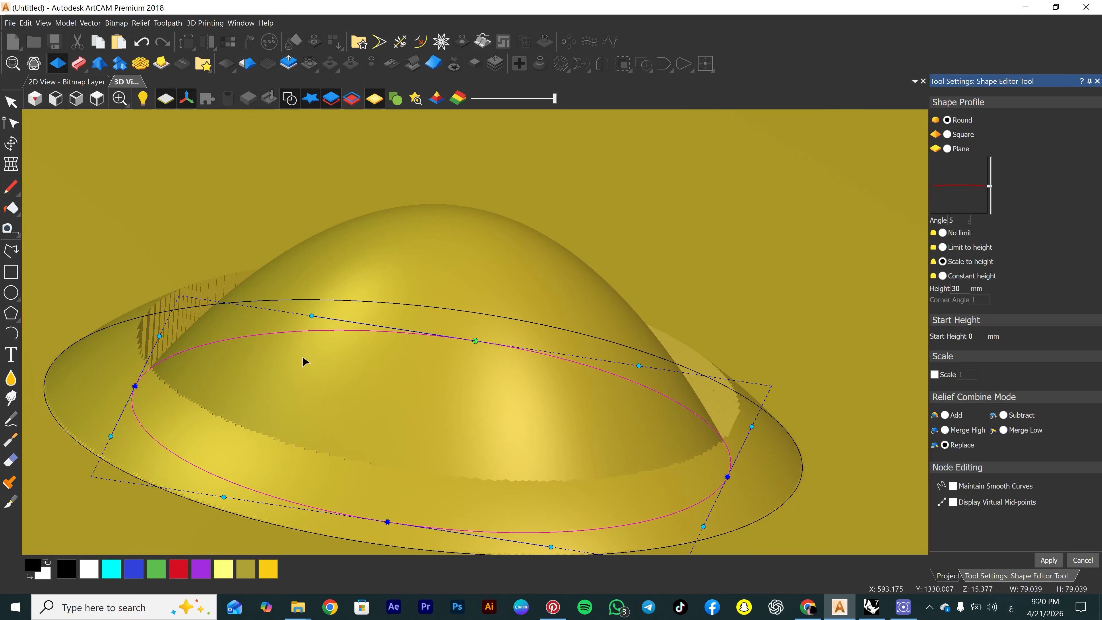
drag(365, 373, 438, 439)
scroll(631, 303, down, 10)
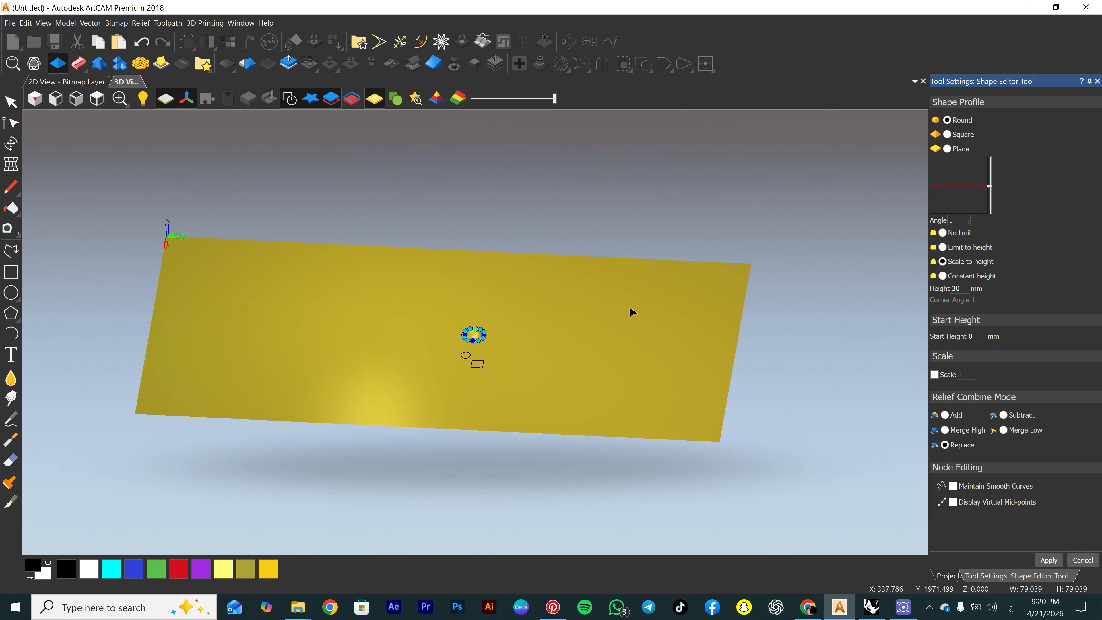
Select the rectangle and set its Round shape's start height to 10 mm, checking the raised base from several angles.
drag(631, 302, 438, 379)
scroll(562, 336, up, 4)
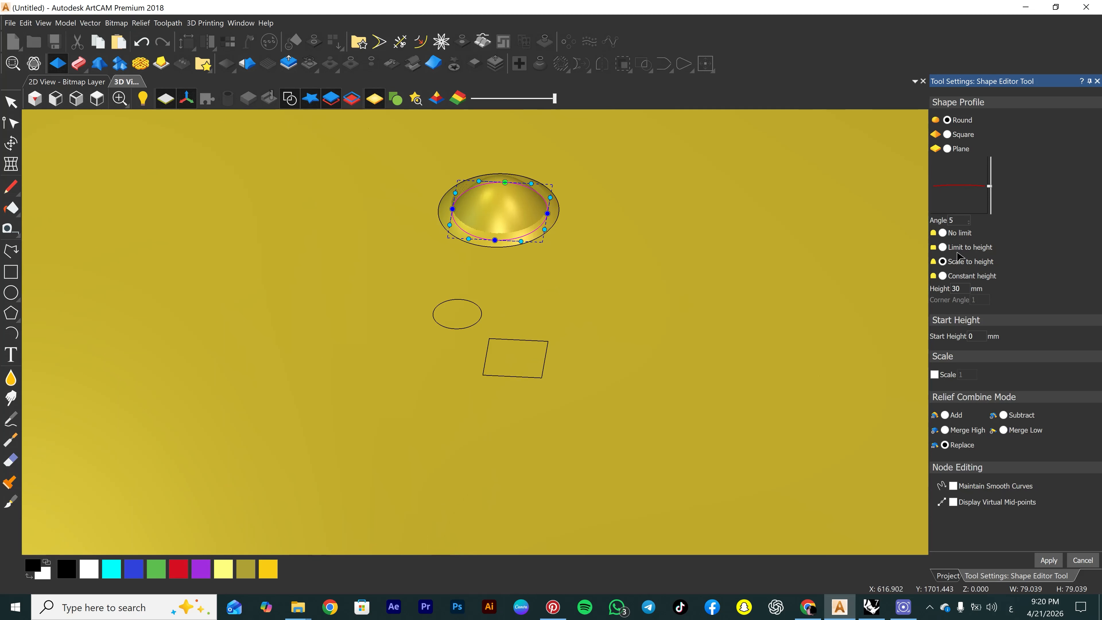
scroll(527, 354, up, 1)
click(501, 350)
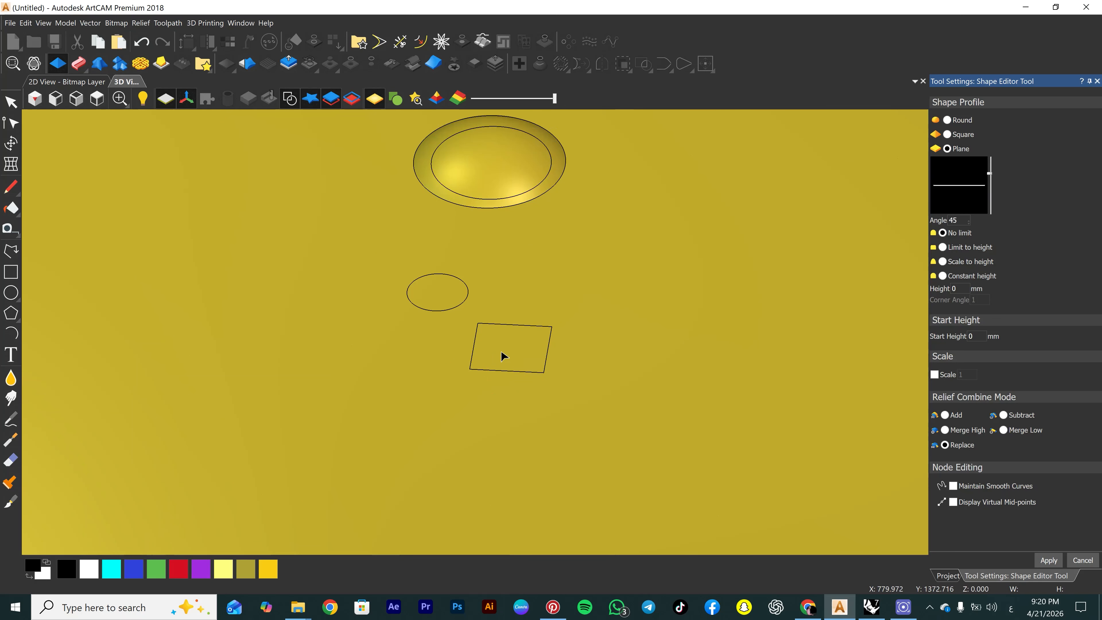
scroll(510, 353, up, 3)
drag(394, 287, 613, 386)
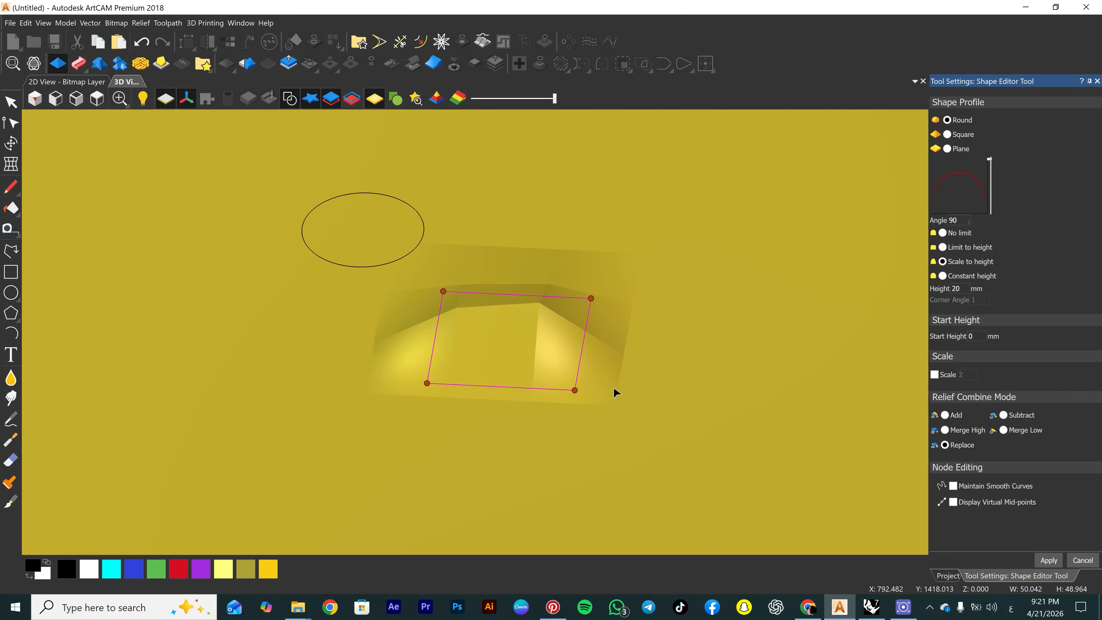
middle_drag(539, 343, 757, 343)
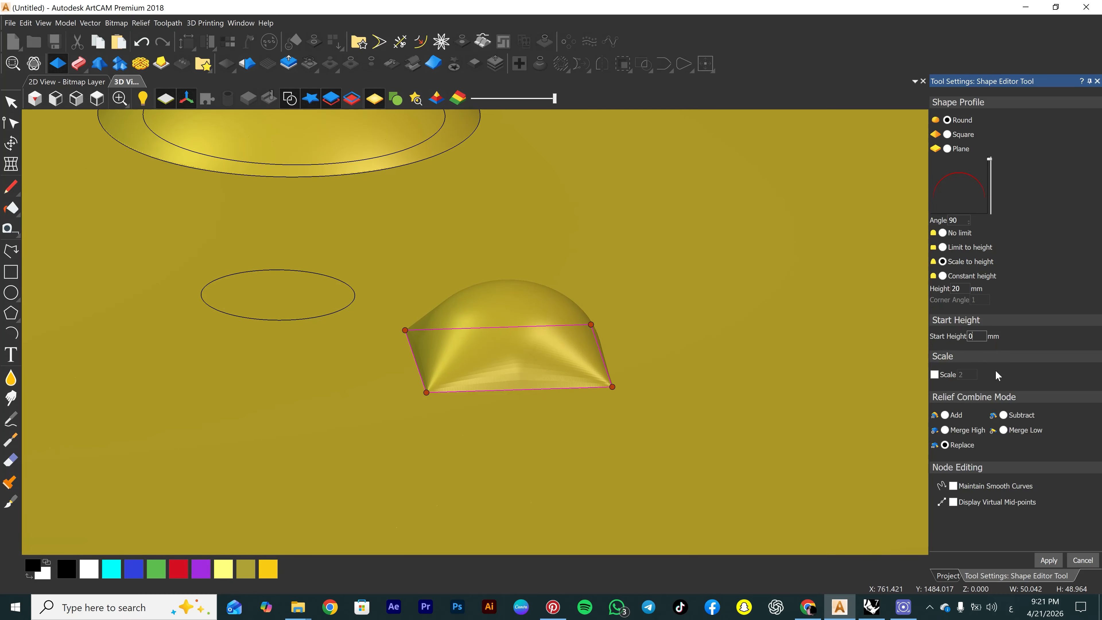
text(0)
scroll(456, 378, up, 5)
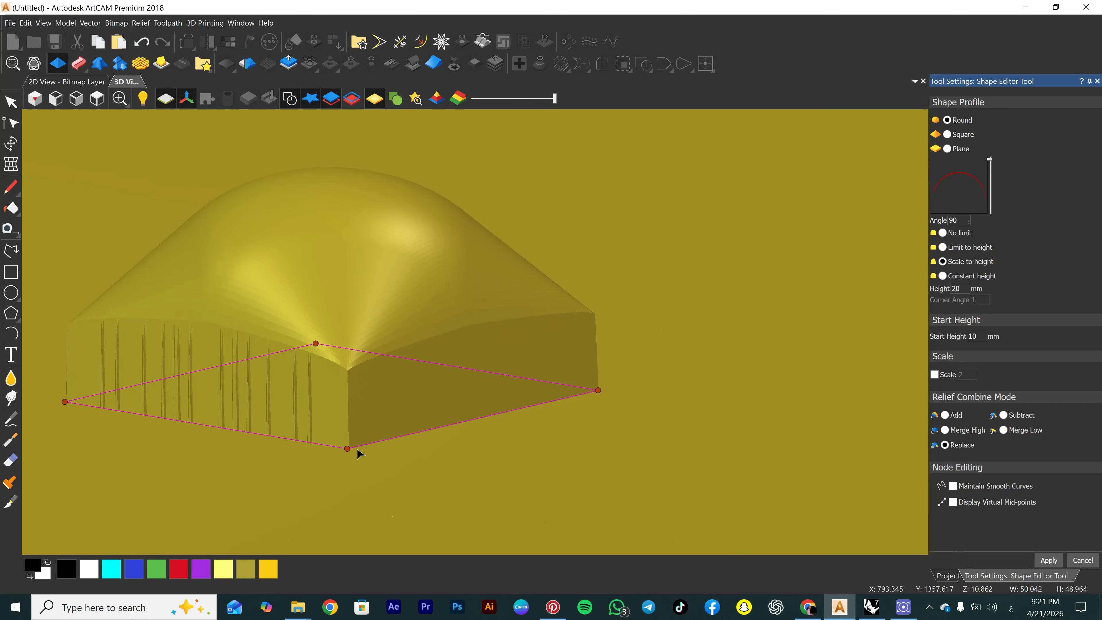
middle_drag(351, 401, 370, 400)
scroll(370, 400, down, 3)
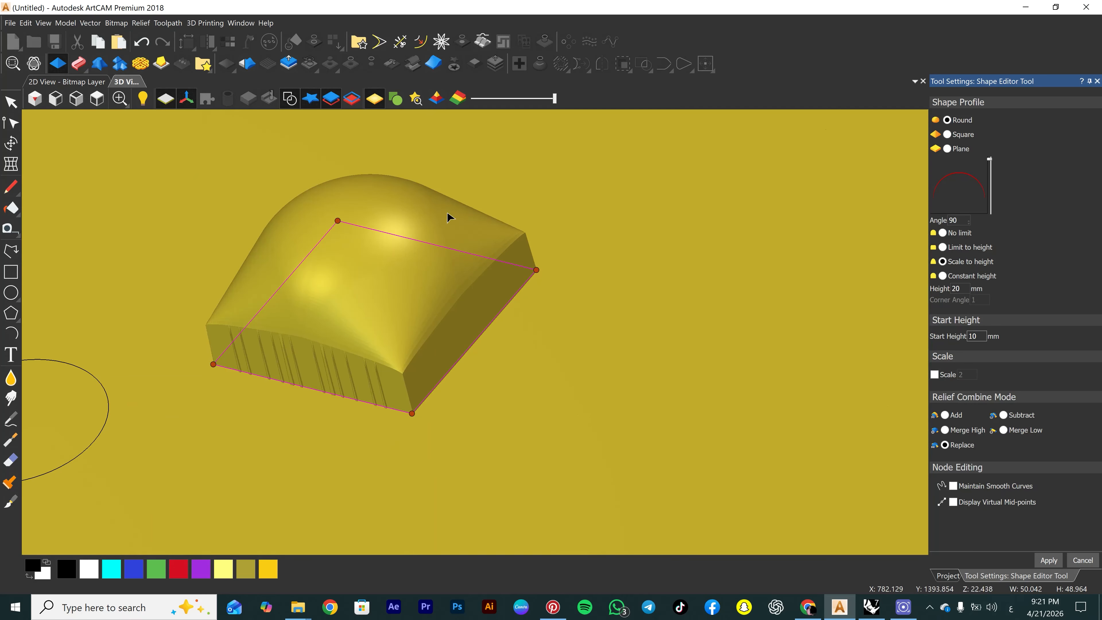
scroll(339, 241, down, 3)
scroll(390, 241, up, 3)
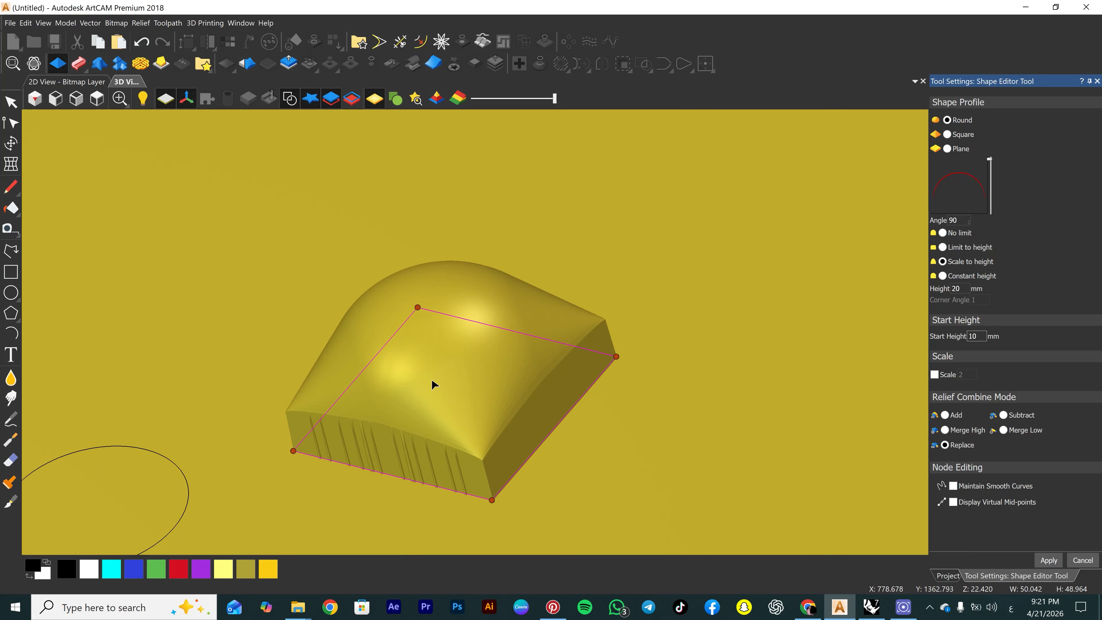
Turn on Display Virtual Mid-points for the rectangle and pull three of its edge mid-points into an irregular pointed outline.
middle_drag(425, 383, 245, 326)
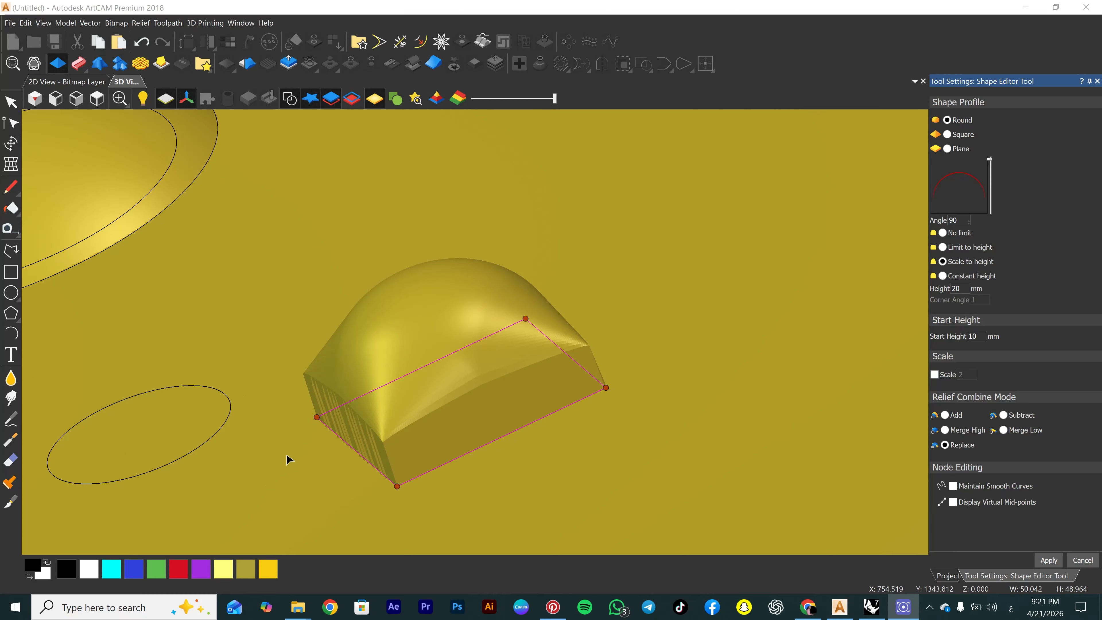
click(1002, 499)
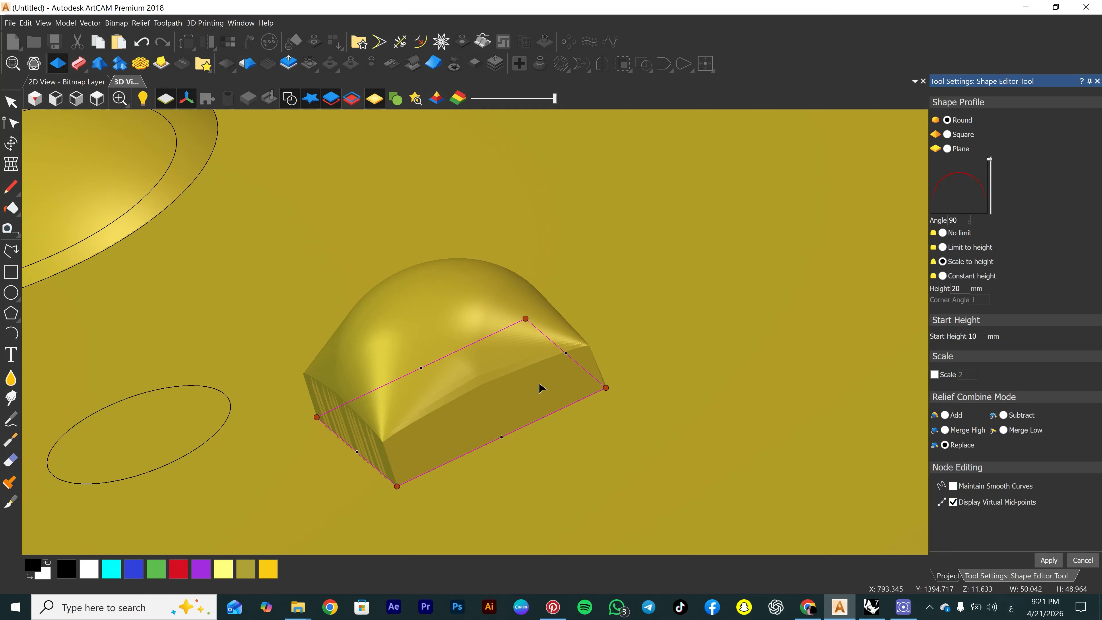
mouse_move(502, 437)
mouse_down()
mouse_move(495, 423)
mouse_move(516, 447)
mouse_up()
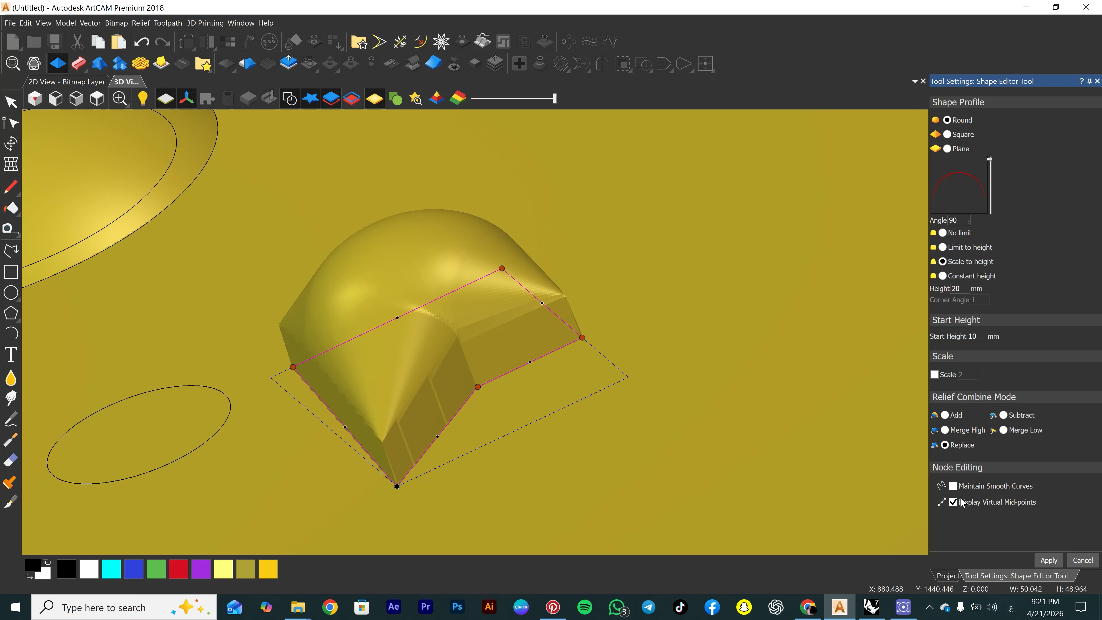
drag(542, 303, 598, 294)
drag(454, 310, 489, 297)
scroll(408, 351, down, 3)
middle_drag(489, 298, 686, 358)
scroll(486, 313, down, 2)
middle_drag(454, 290, 466, 311)
scroll(486, 313, up, 4)
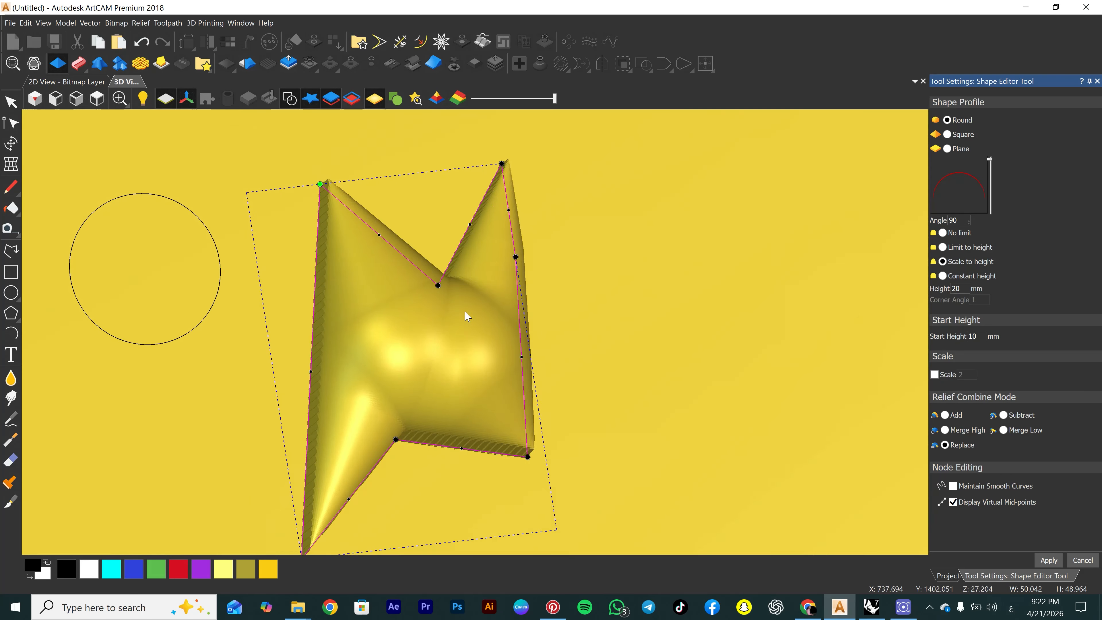
Inspect the reshaped rectangle's relief from above and leave the Shape Editor without applying it.
scroll(434, 293, down, 4)
scroll(410, 288, down, 2)
scroll(393, 371, up, 2)
scroll(489, 295, up, 3)
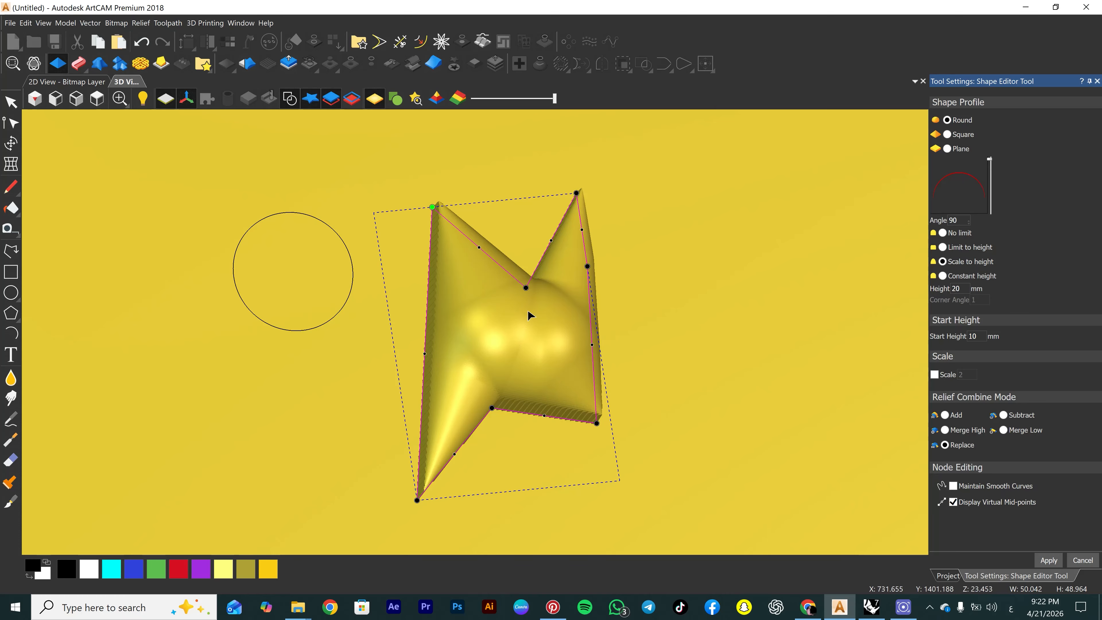
scroll(517, 293, down, 6)
scroll(409, 273, up, 1)
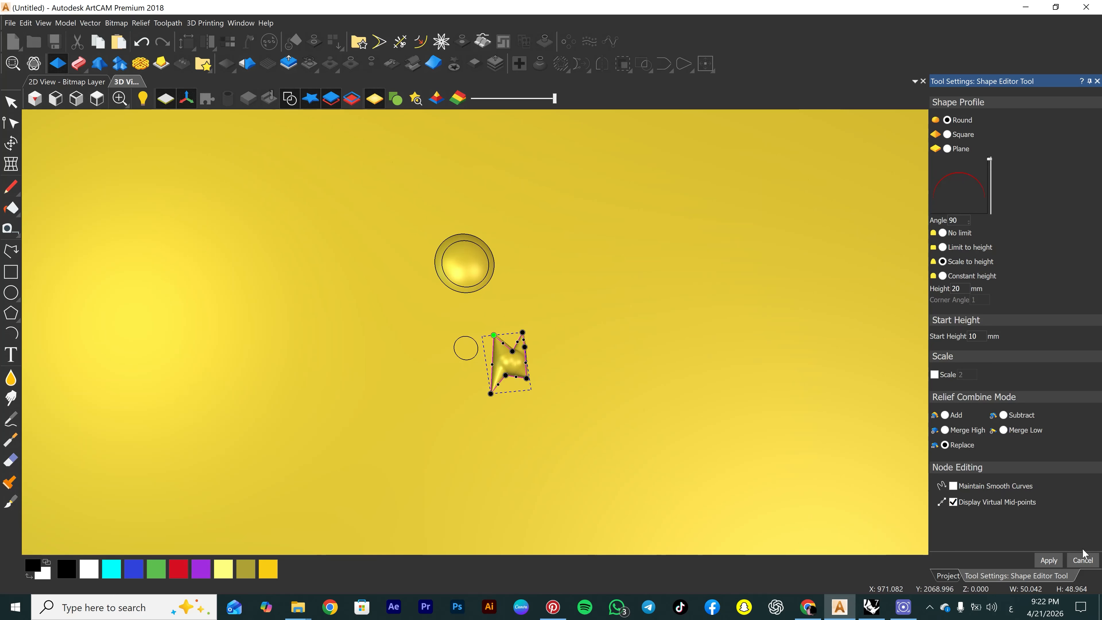
click(1087, 562)
drag(615, 172, 796, 171)
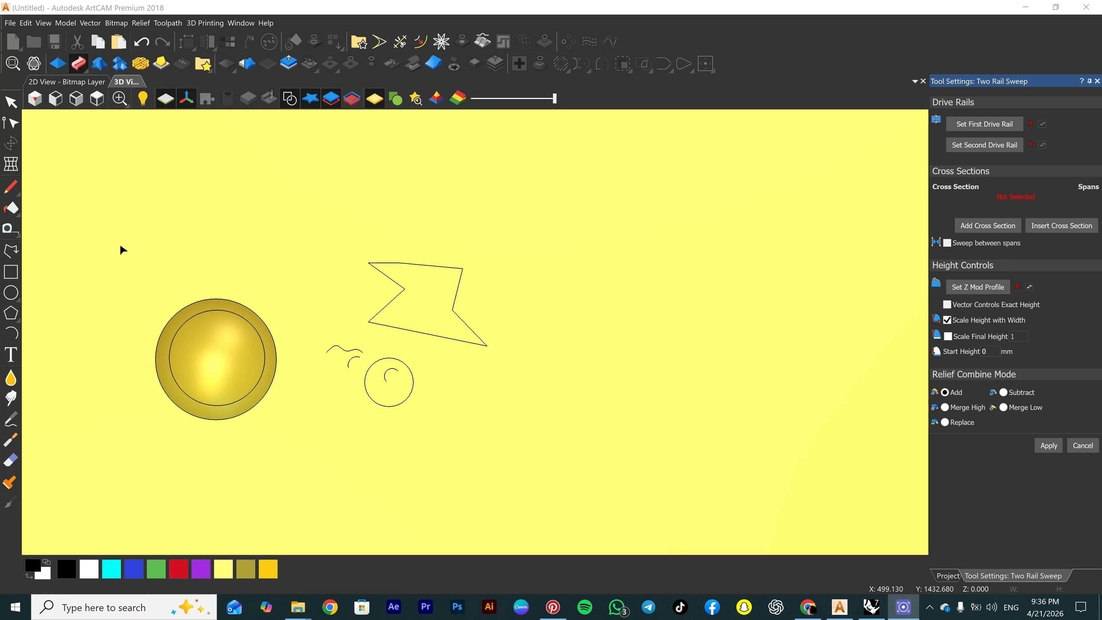
Draw two nested open arcs from above, an inner one about 15 × 51 mm and an outer one about 117 × 146 mm.
click(11, 250)
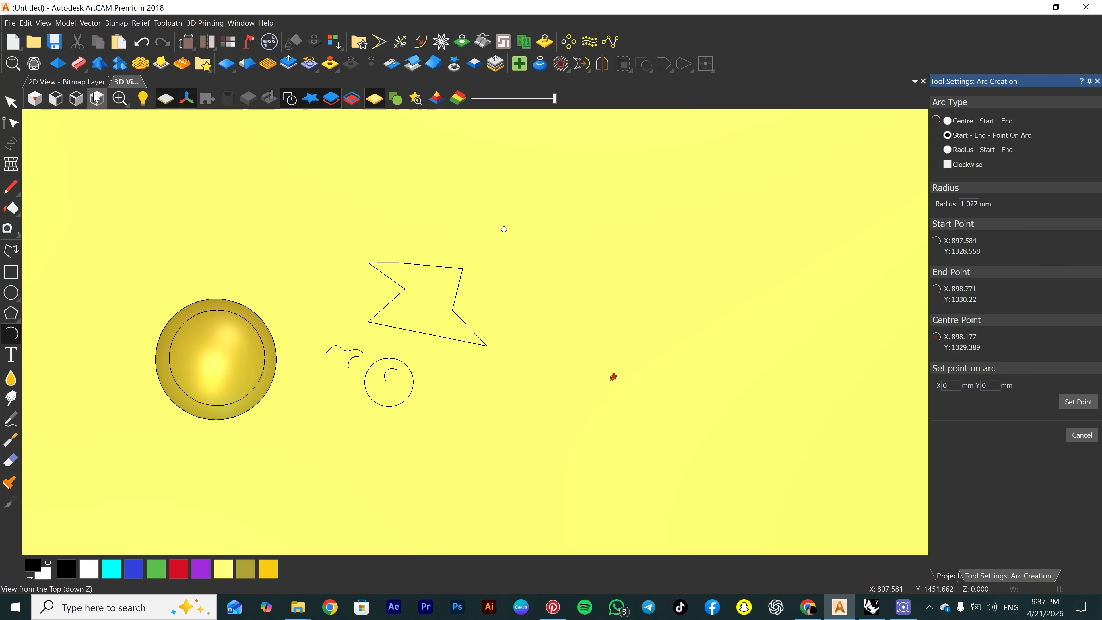
click(98, 99)
scroll(522, 308, up, 5)
scroll(519, 320, up, 5)
click(510, 218)
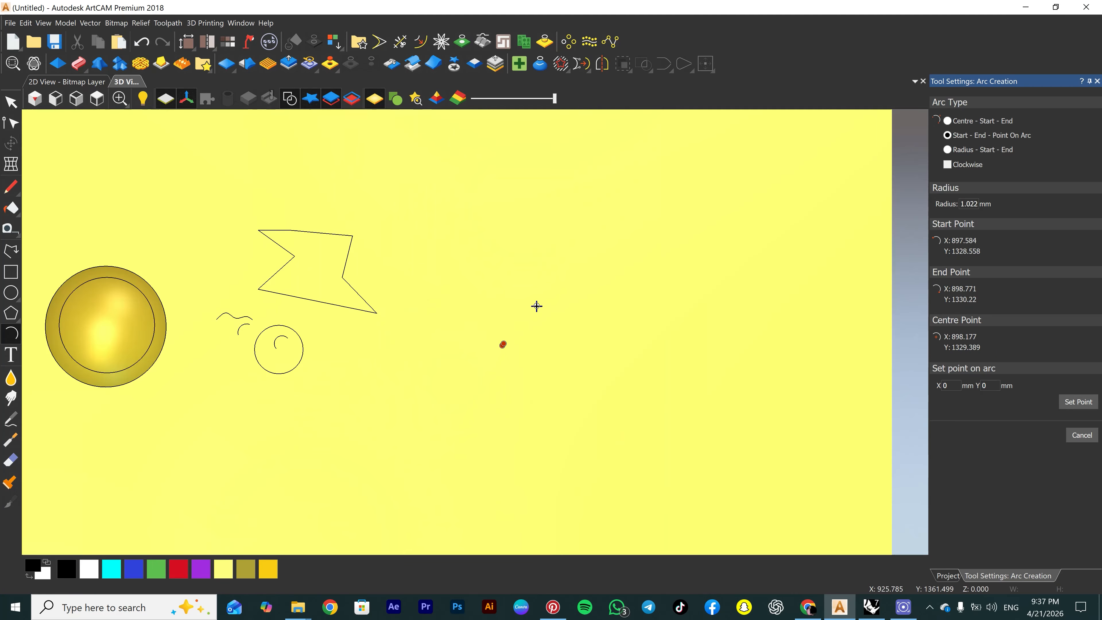
click(507, 317)
click(517, 377)
click(524, 352)
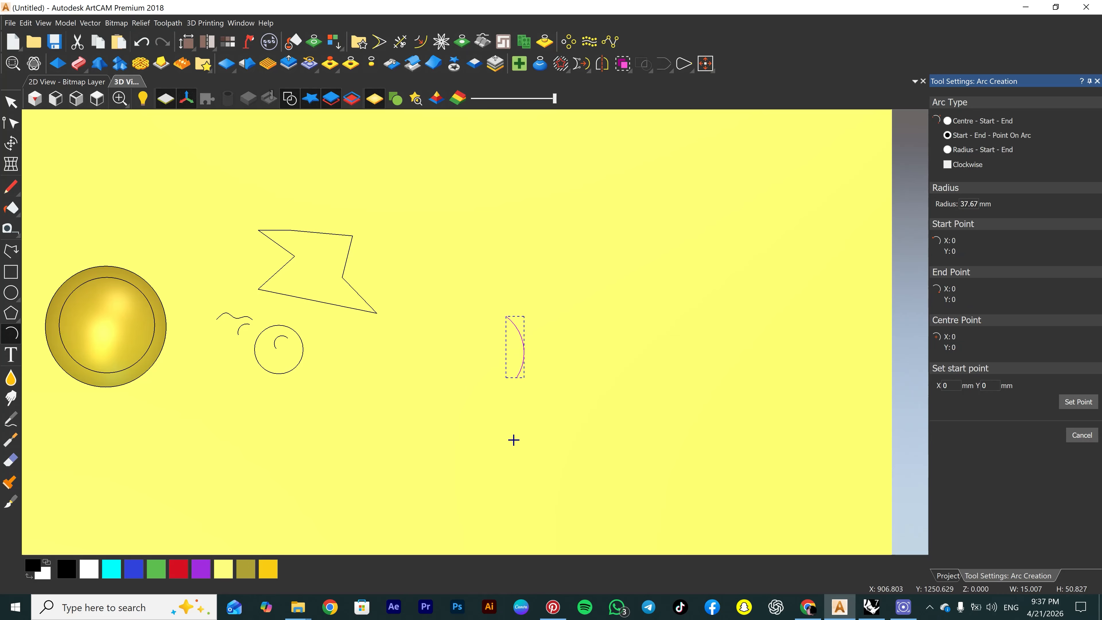
double_click(554, 427)
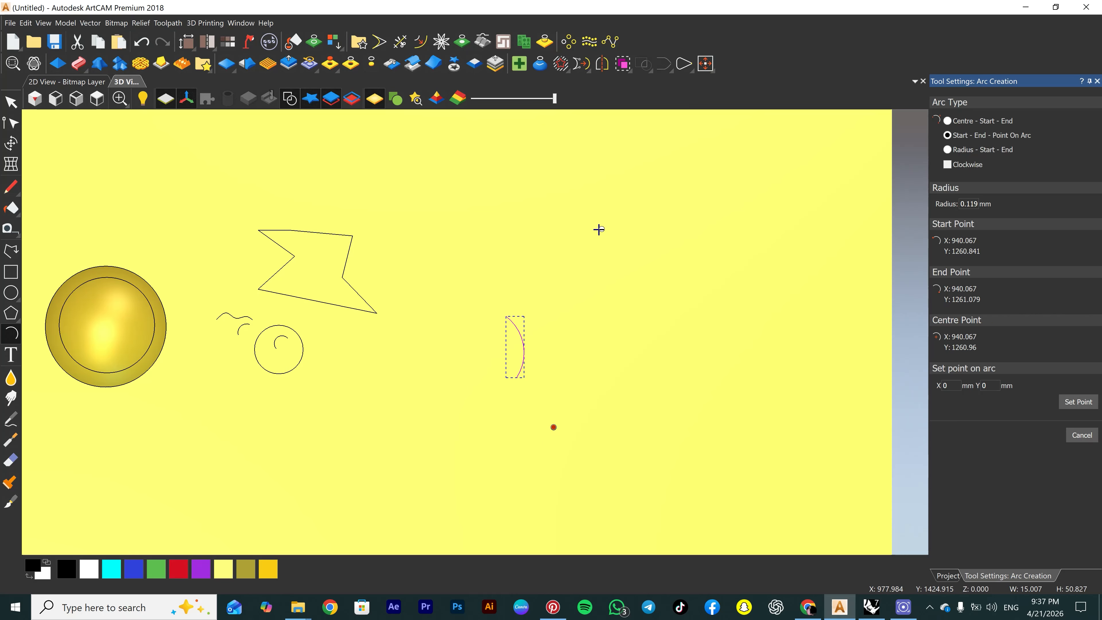
click(453, 257)
Draw a small wavy profile of three joined arcs, about 29 × 16 mm, beside the outer arc and finish arc creation.
scroll(589, 317, up, 2)
click(633, 246)
click(651, 215)
double_click(681, 231)
click(686, 244)
click(687, 238)
key(Escape)
click(647, 121)
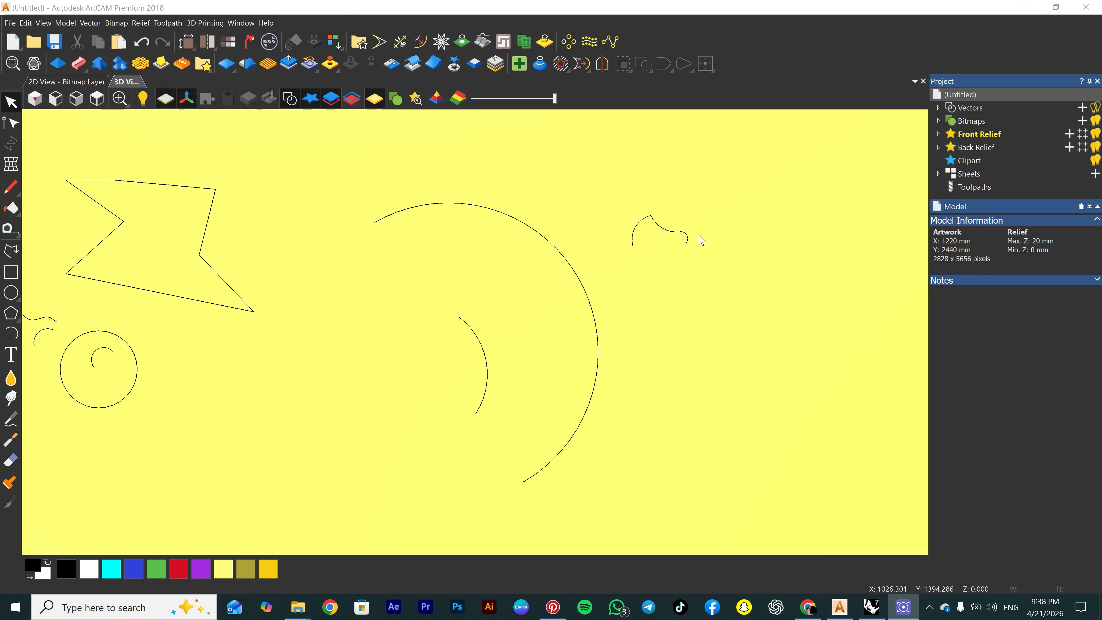
scroll(690, 312, up, 1)
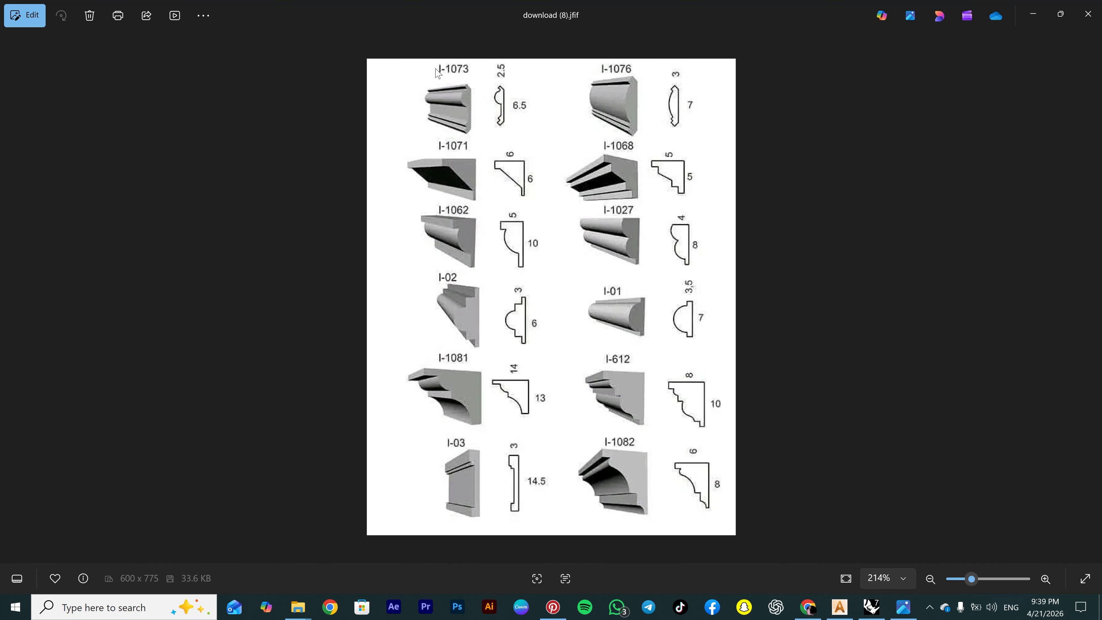
Examine the moulding cross-section drawings in the download (8).jfif reference image, close it and switch back to ArtCAM.
scroll(447, 89, up, 4)
drag(404, 189, 602, 354)
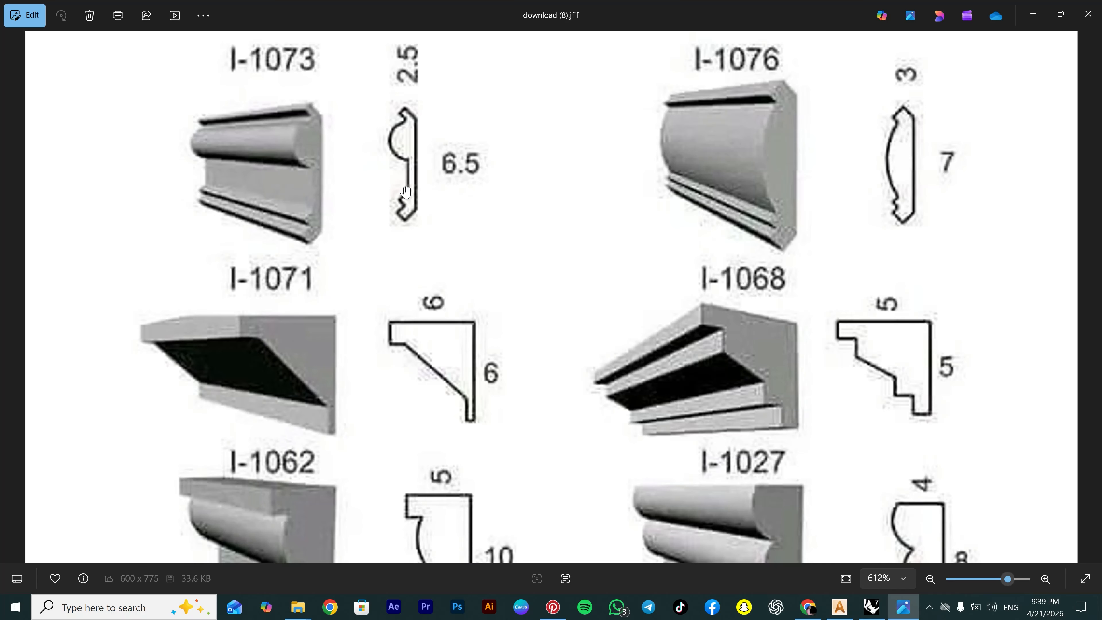
scroll(662, 87, down, 2)
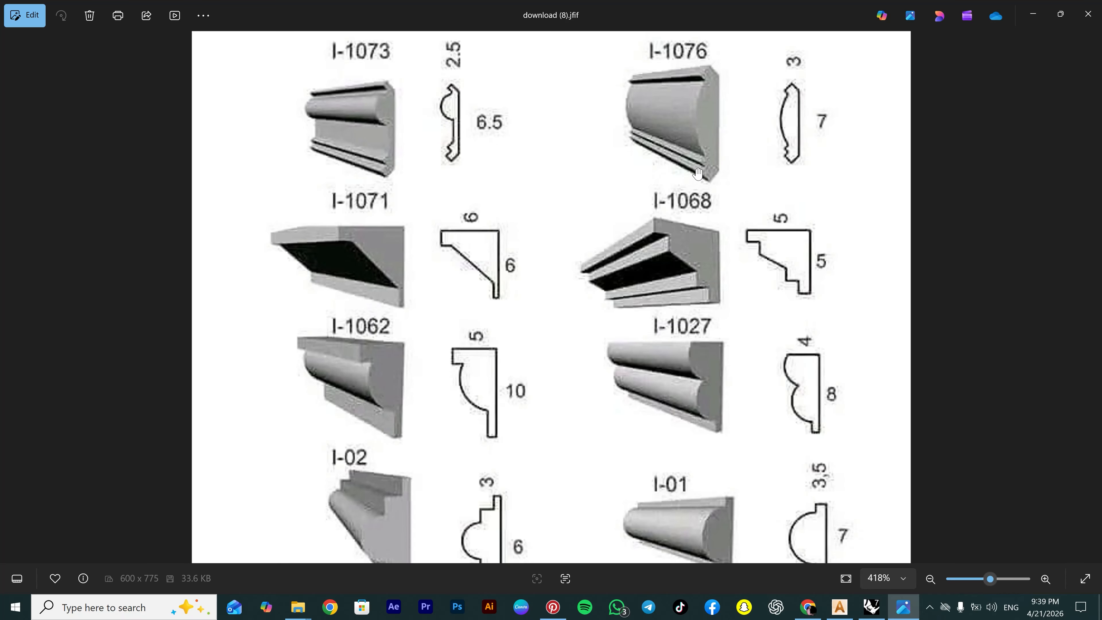
scroll(598, 143, down, 3)
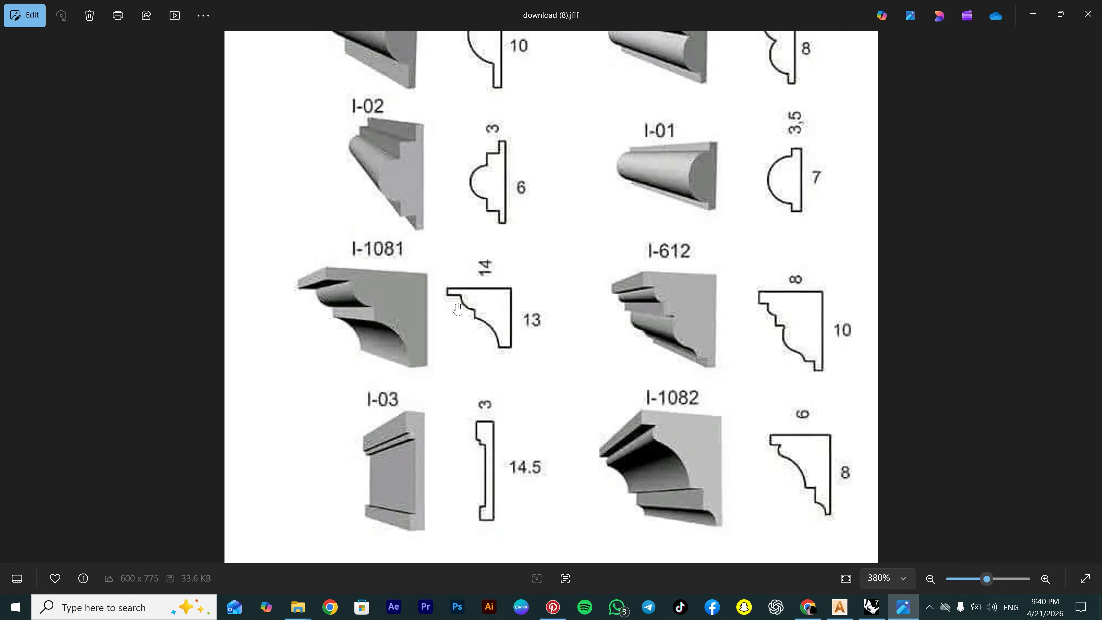
click(1089, 14)
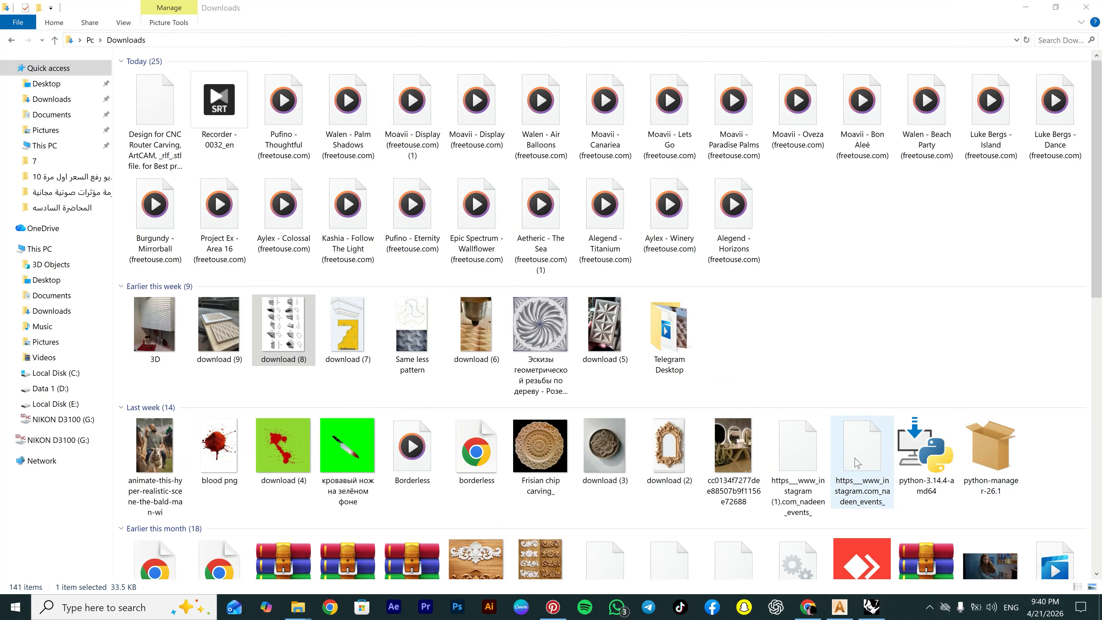
click(839, 607)
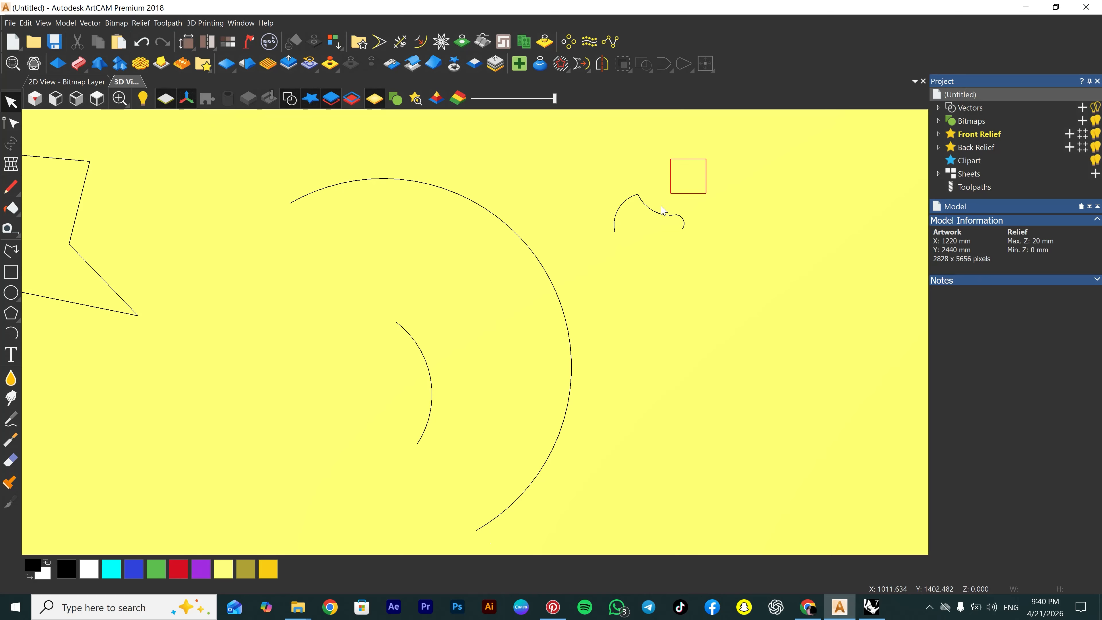
Try a Two Rail Sweep with both arcs and the small wavy profile selected beforehand.
click(641, 232)
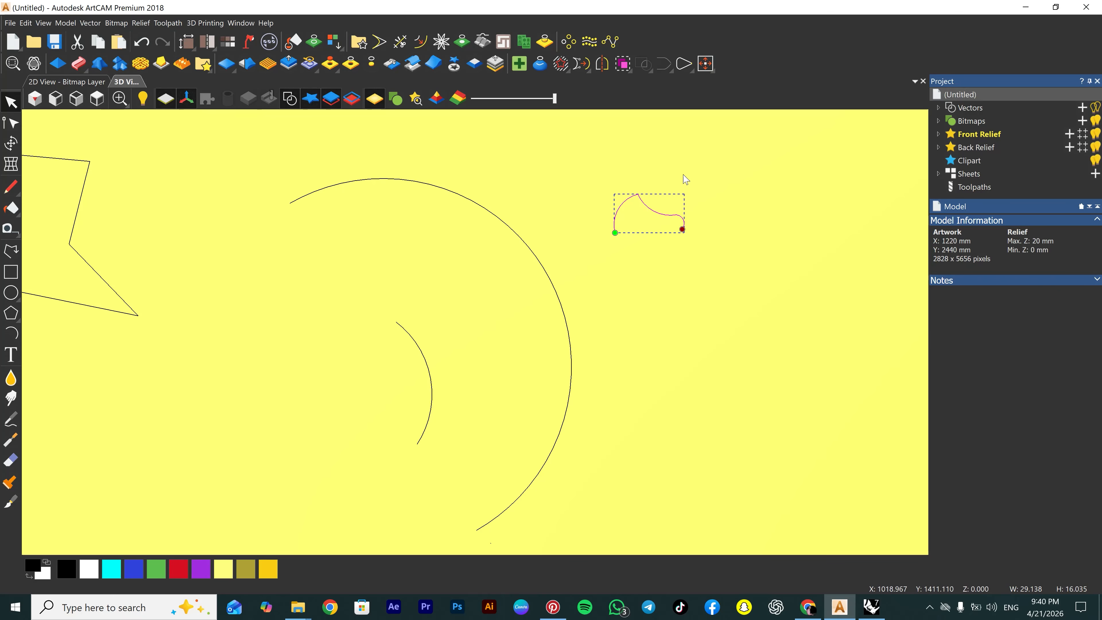
drag(450, 326, 406, 392)
shift+drag(519, 165, 482, 230)
shift+drag(667, 182, 624, 220)
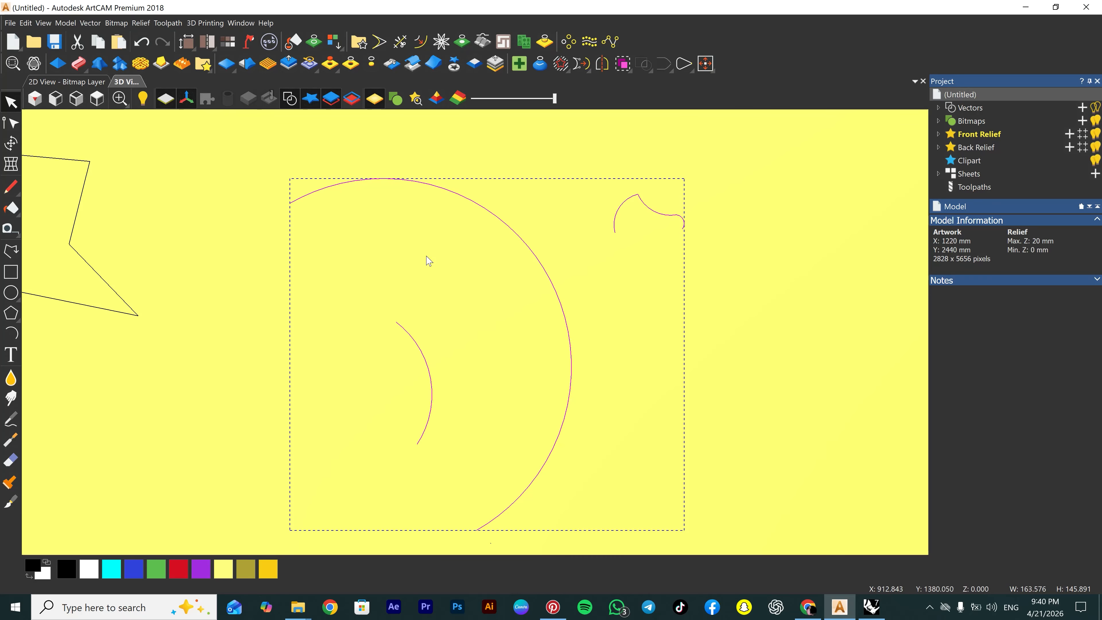
click(78, 63)
scroll(445, 397, up, 1)
scroll(445, 399, down, 1)
middle_drag(463, 429, 412, 432)
scroll(620, 232, up, 1)
click(621, 231)
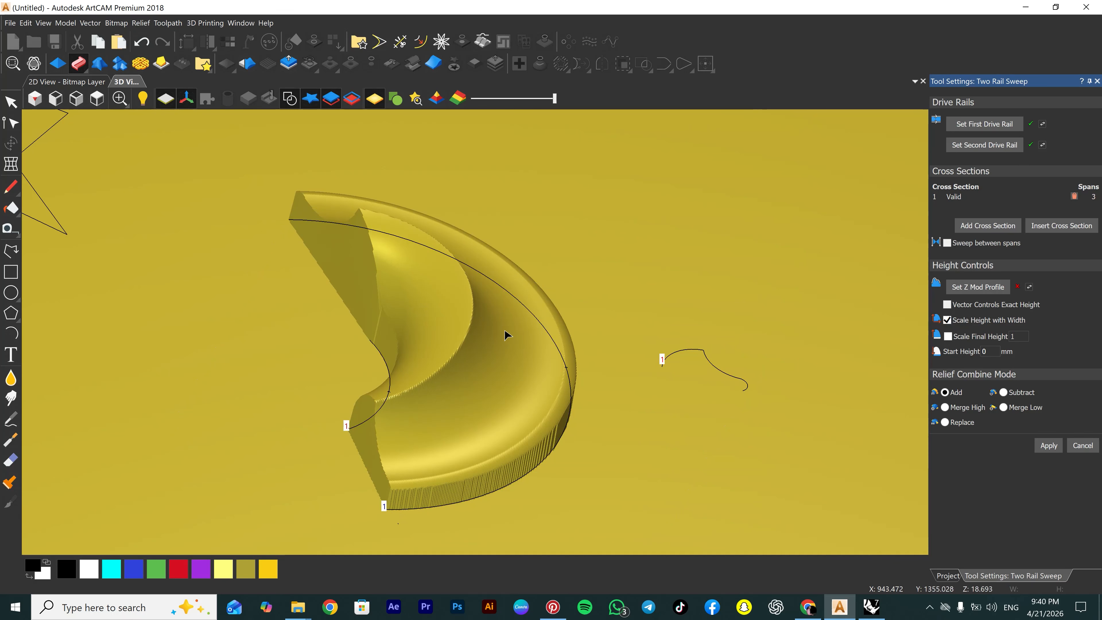
click(1083, 445)
Start a Two Rail Sweep with the outer arc as the first drive rail and the inner arc as the second.
click(76, 64)
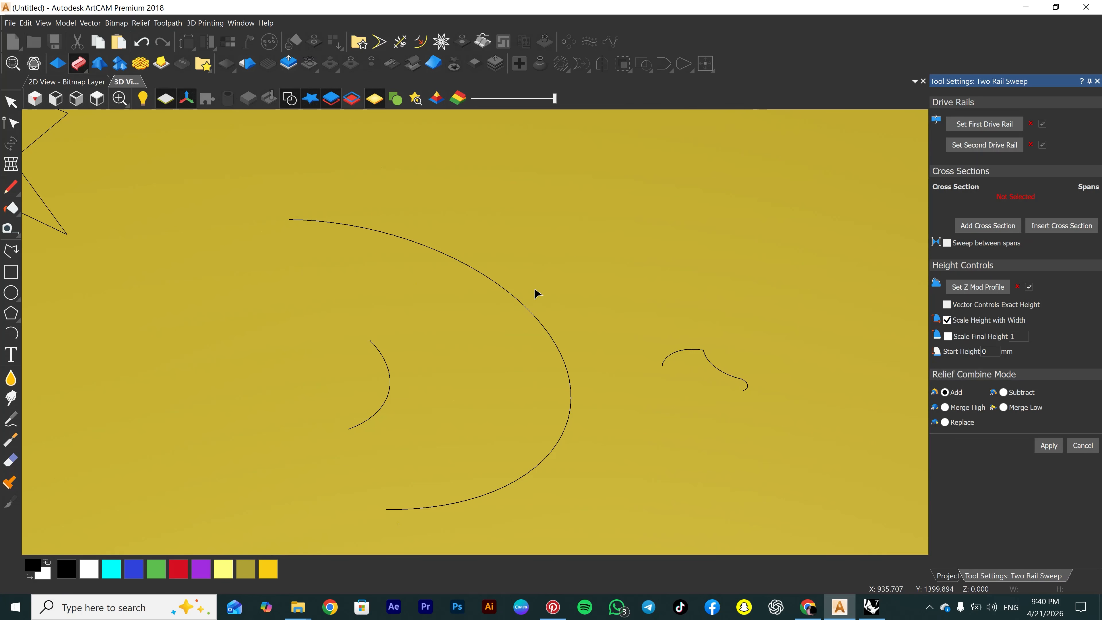
click(503, 293)
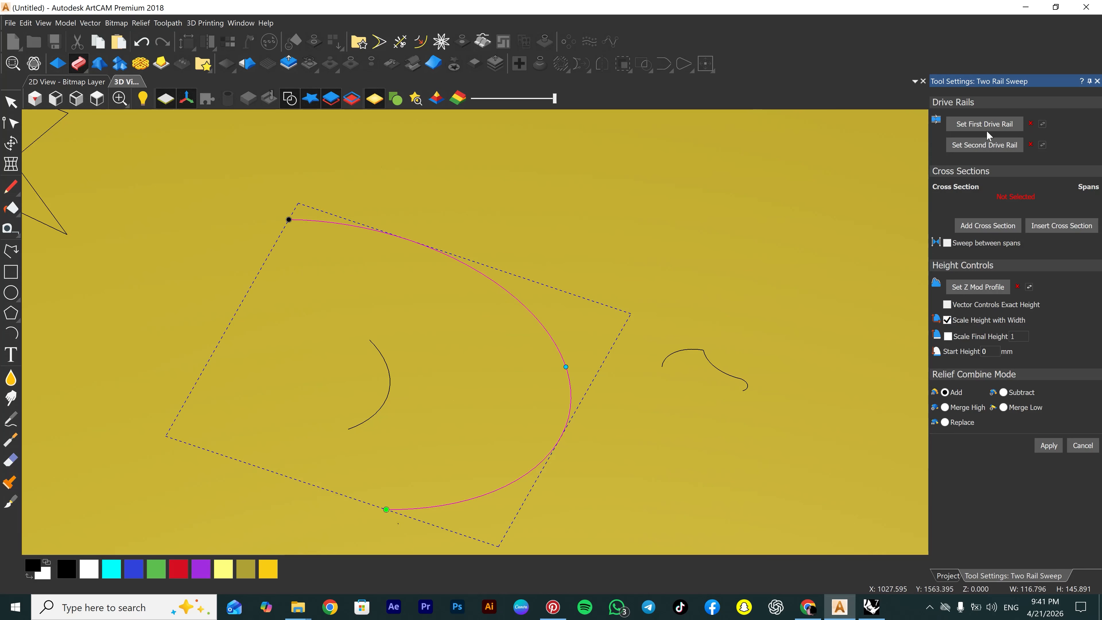
click(993, 126)
click(386, 375)
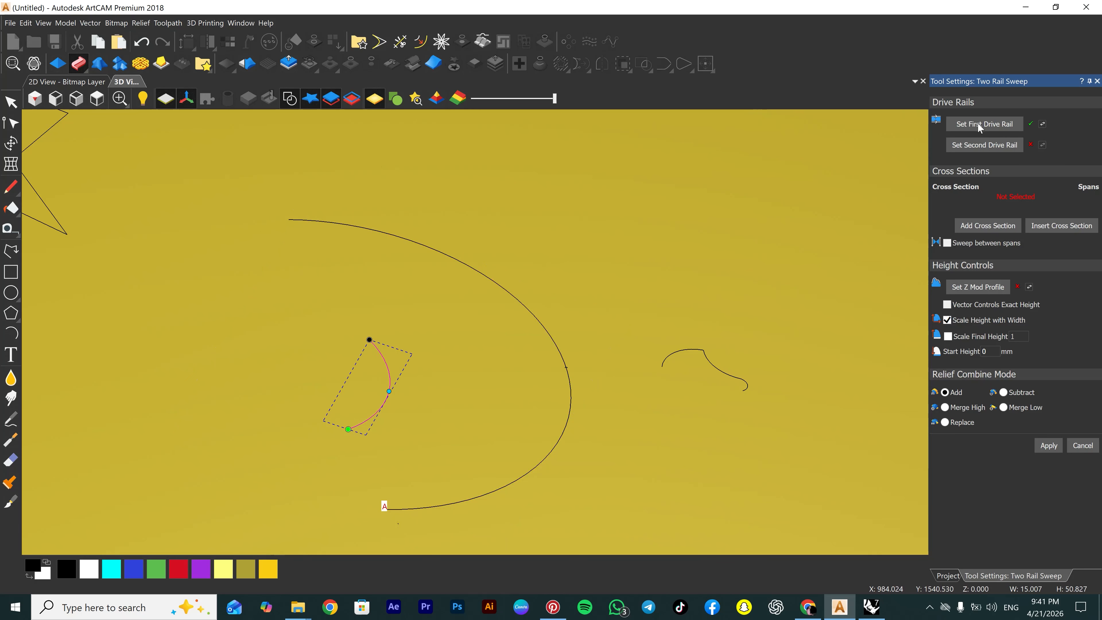
click(991, 146)
Add the wavy three-arc profile as the sweep's cross section and inspect the relief from several angles.
click(741, 378)
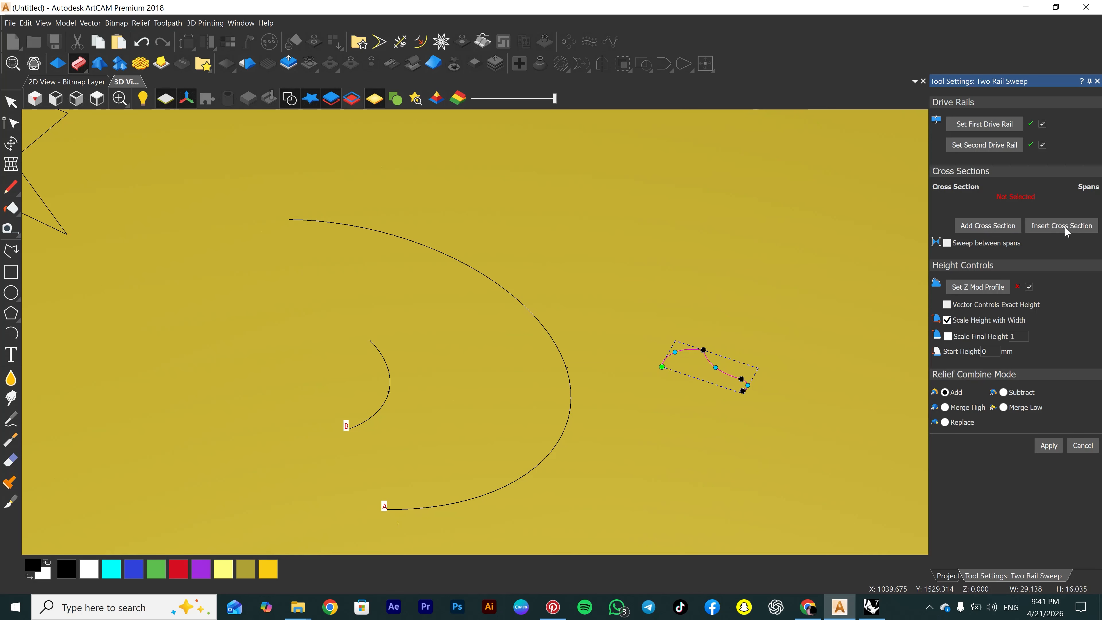
click(995, 227)
scroll(551, 228, down, 2)
middle_drag(443, 420, 517, 306)
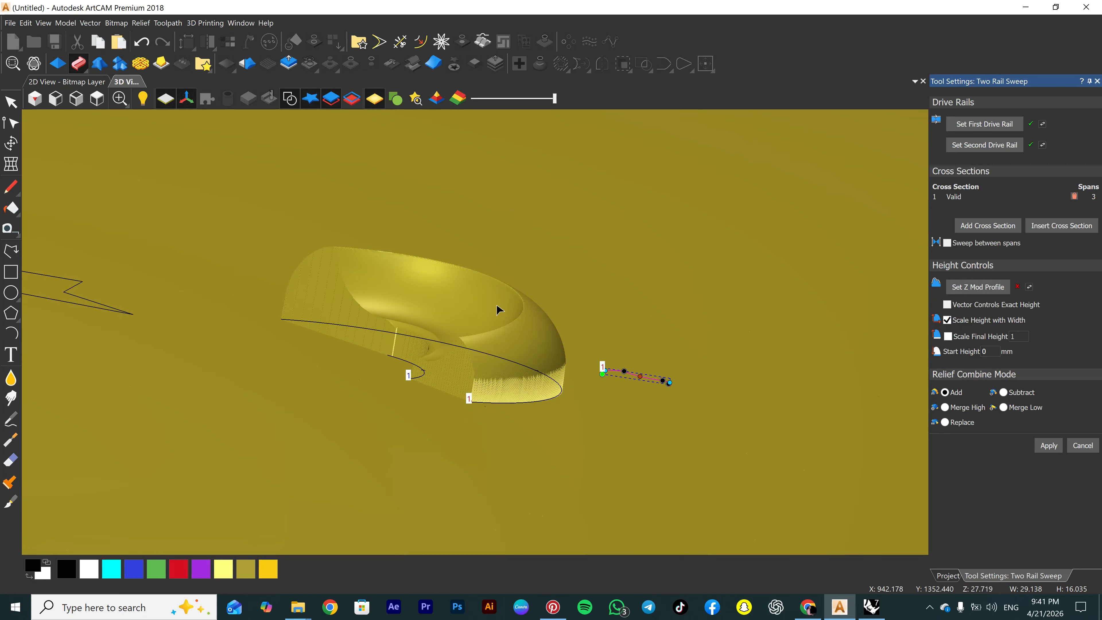
middle_drag(517, 337, 608, 336)
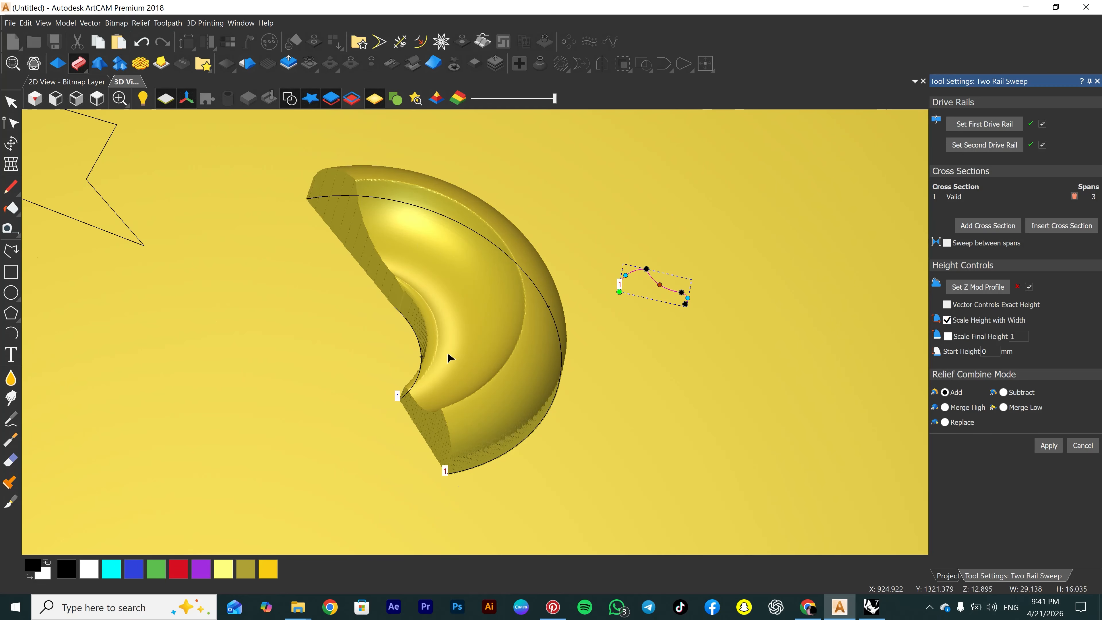
scroll(469, 382, down, 1)
scroll(407, 419, up, 1)
scroll(417, 443, up, 1)
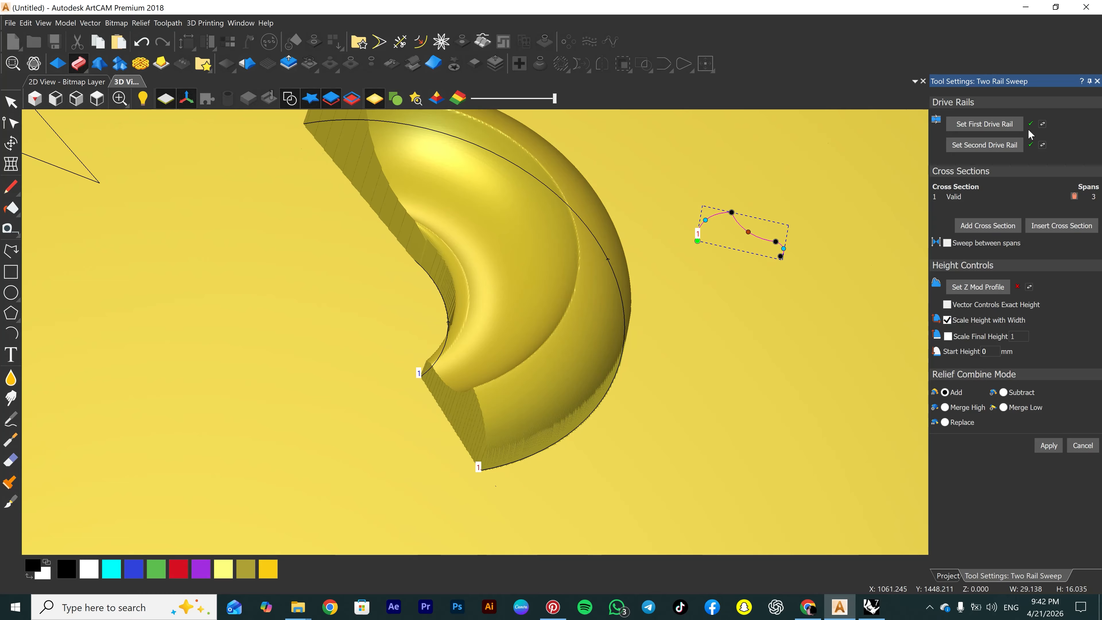
Swap the sweep's rails, making the inner arc the first drive rail and the outer arc the second.
click(429, 297)
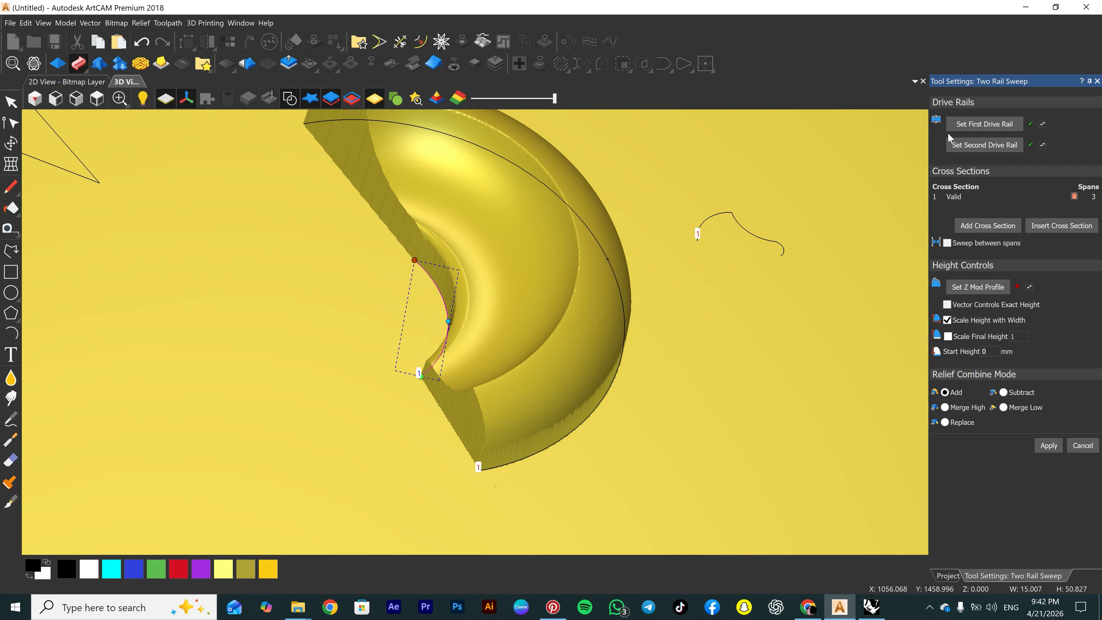
click(1007, 123)
click(990, 145)
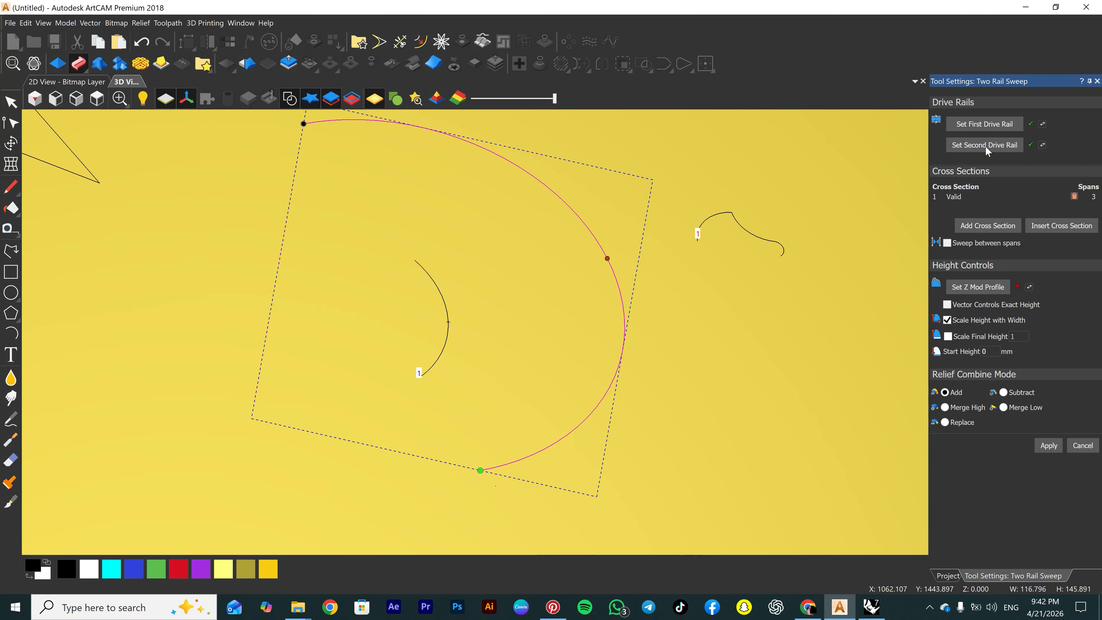
click(986, 146)
middle_drag(548, 382, 831, 186)
Set the outer arc back as the first drive rail and the inner arc as the second.
click(617, 262)
click(644, 265)
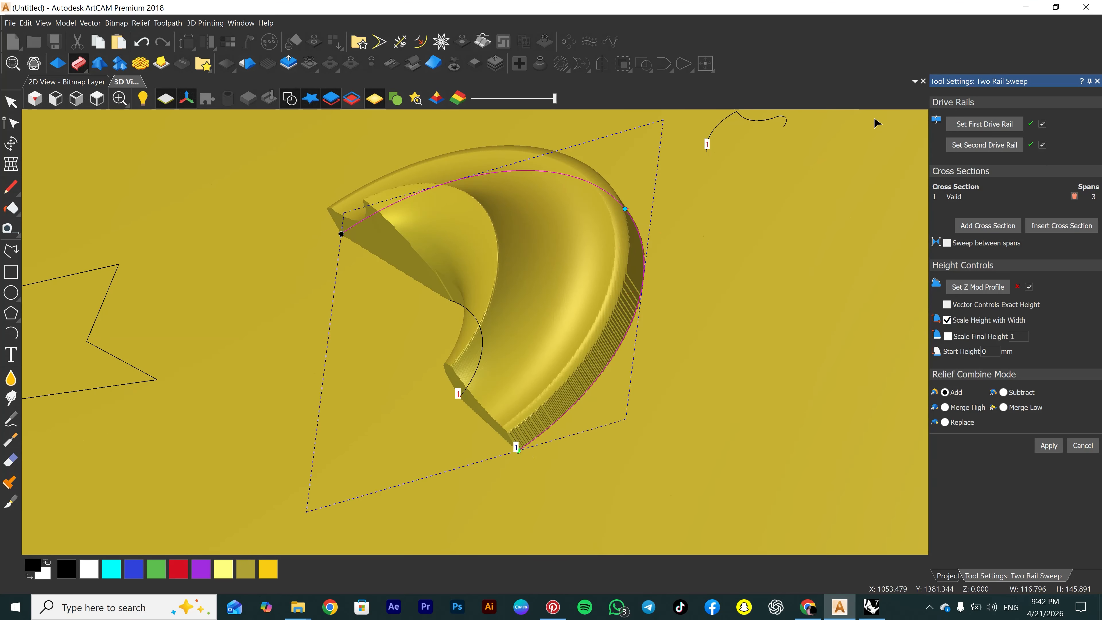
click(982, 126)
click(482, 334)
click(1010, 145)
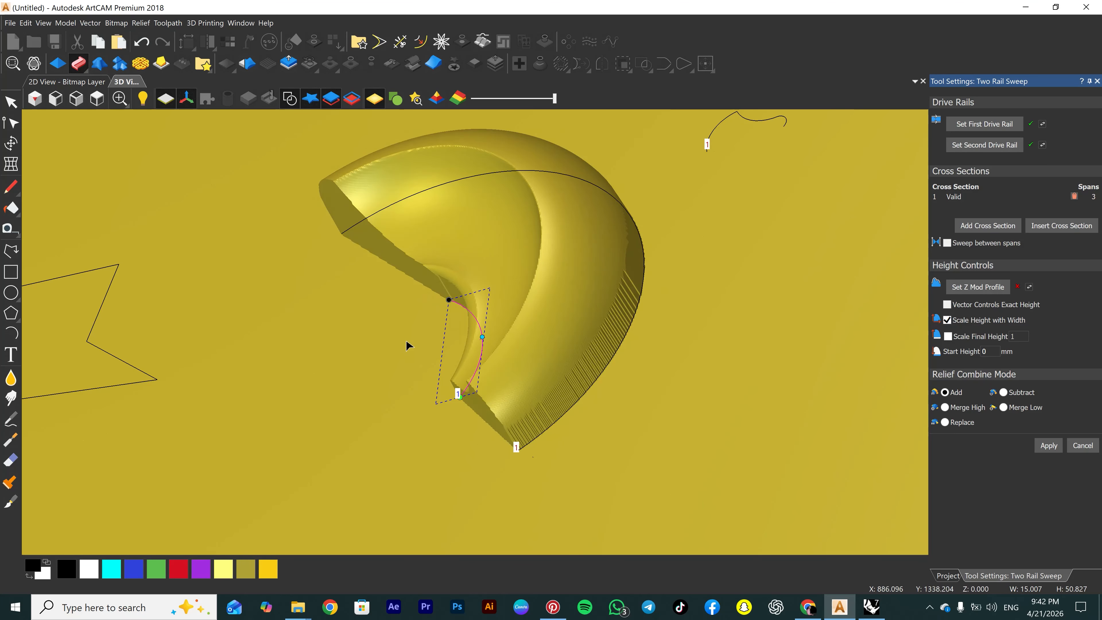
Reverse the second drive rail's direction and inspect the sweep's shape around the inner arc.
drag(415, 347, 563, 375)
scroll(563, 375, up, 2)
scroll(505, 252, down, 3)
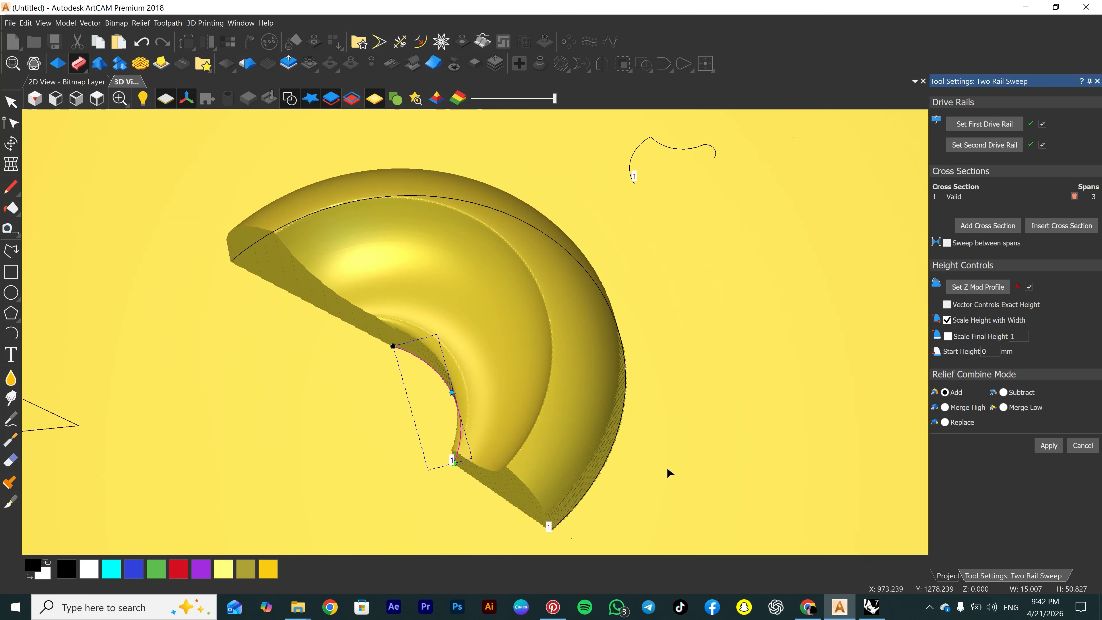
click(1042, 145)
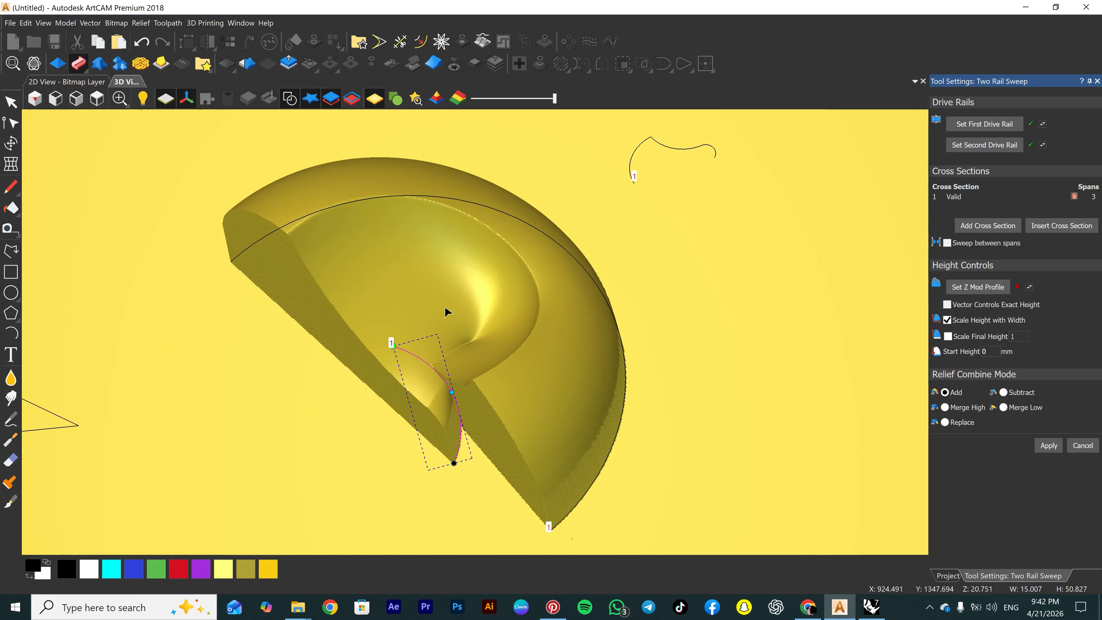
middle_drag(474, 317, 442, 390)
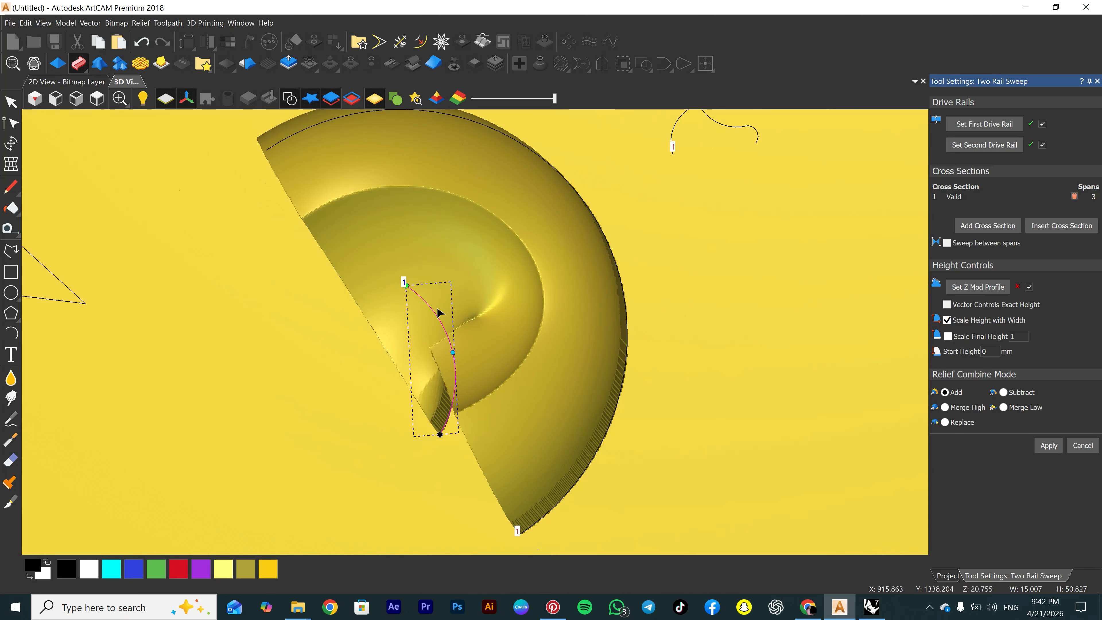
Reverse the second drive rail again to untwist the sweep and inspect the relief and its cross-section profile from several angles.
click(1042, 145)
scroll(534, 313, down, 5)
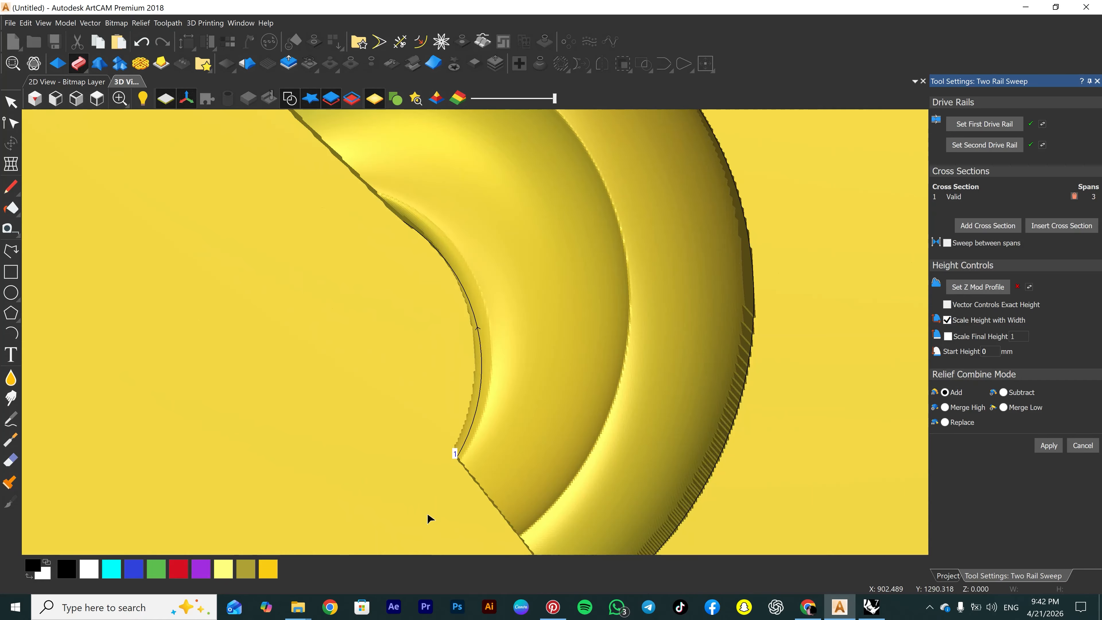
mouse_move(377, 273)
middle_down()
mouse_move(541, 239)
mouse_move(456, 381)
middle_up()
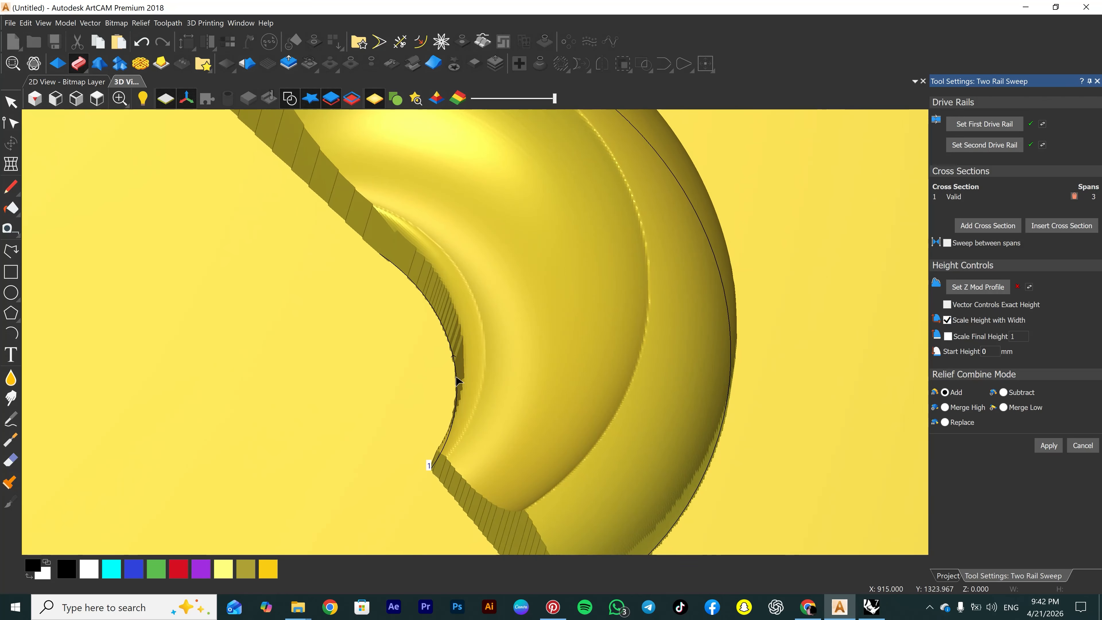
scroll(607, 307, down, 5)
scroll(608, 307, up, 4)
middle_drag(559, 369, 285, 374)
middle_drag(620, 204, 701, 187)
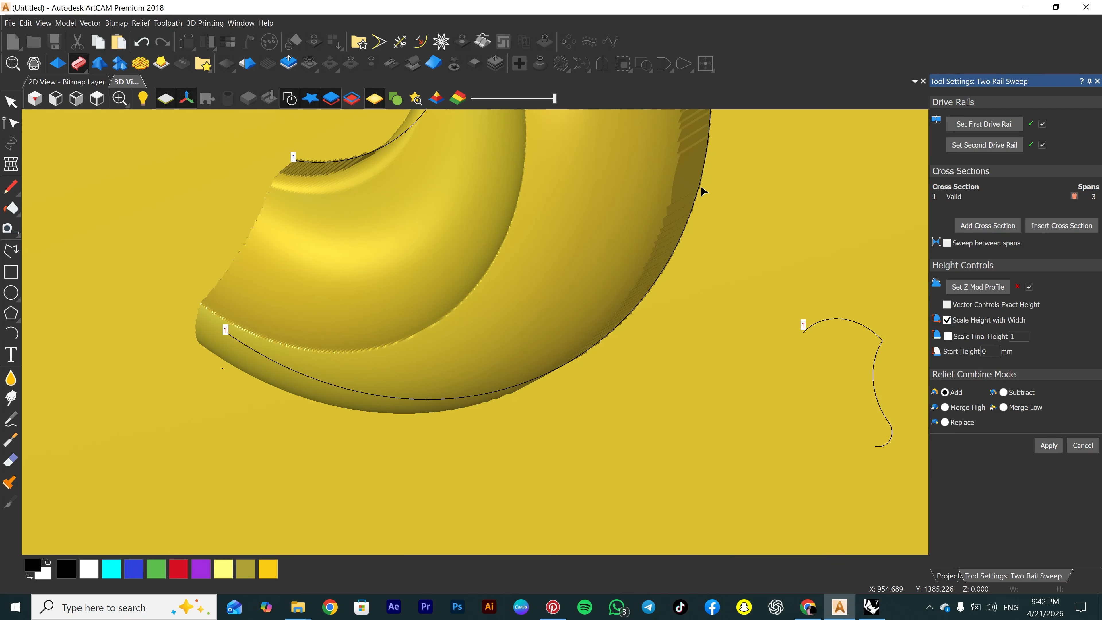
scroll(702, 187, down, 4)
middle_drag(575, 194, 676, 313)
scroll(676, 313, up, 4)
scroll(560, 308, down, 5)
click(561, 308)
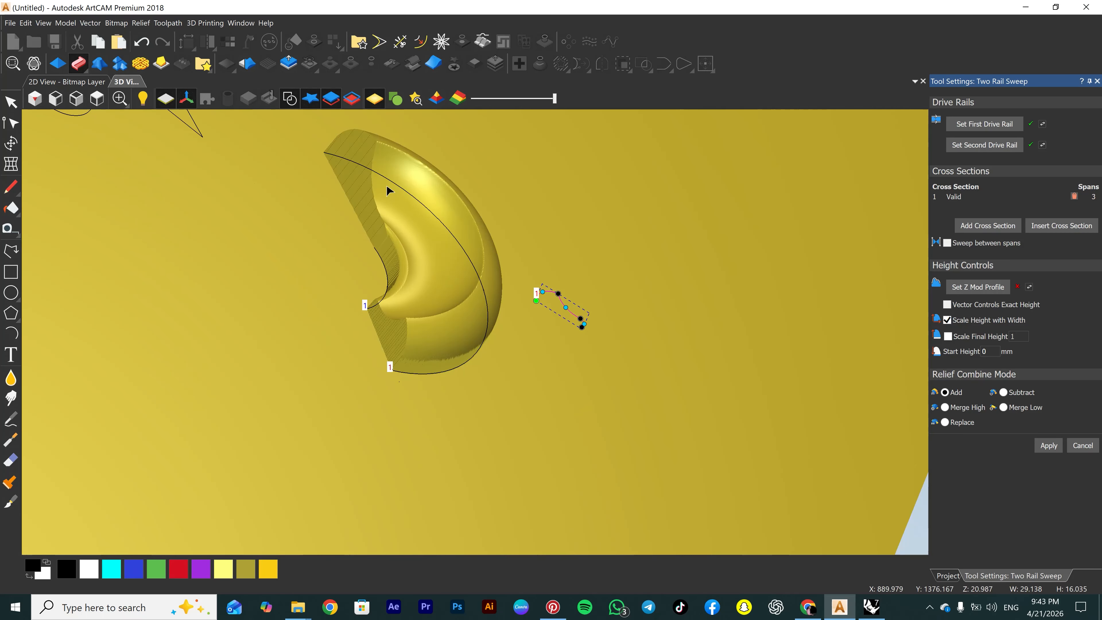
scroll(549, 512, up, 6)
scroll(540, 509, up, 5)
scroll(503, 300, down, 8)
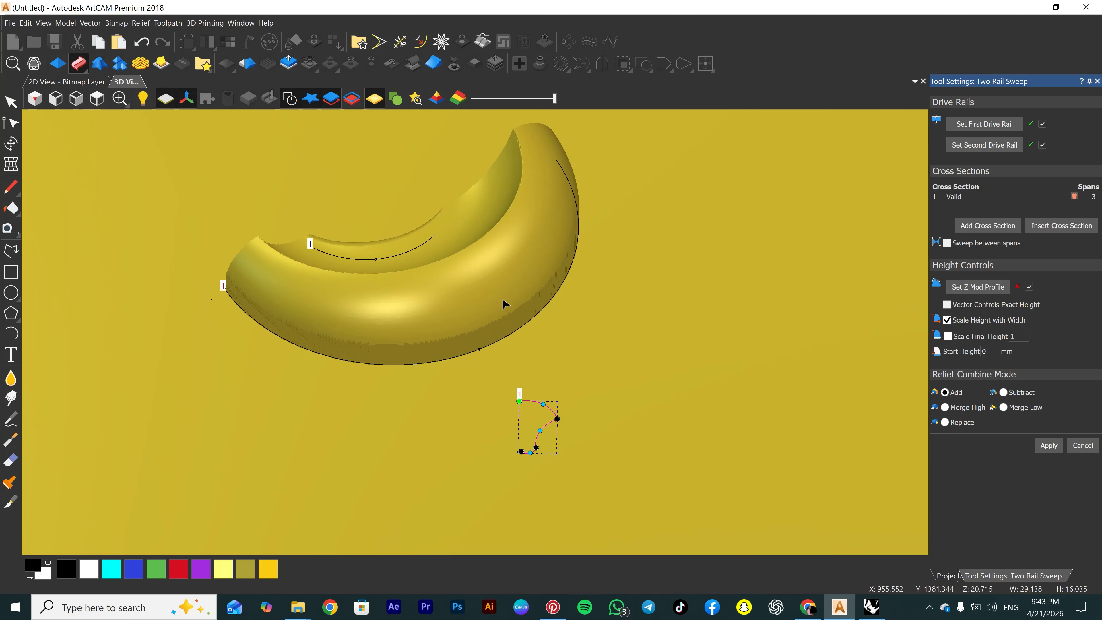
Test reversing the drive rails' directions, returning both rails to the untwisted orientation.
click(1043, 146)
middle_drag(368, 255, 389, 320)
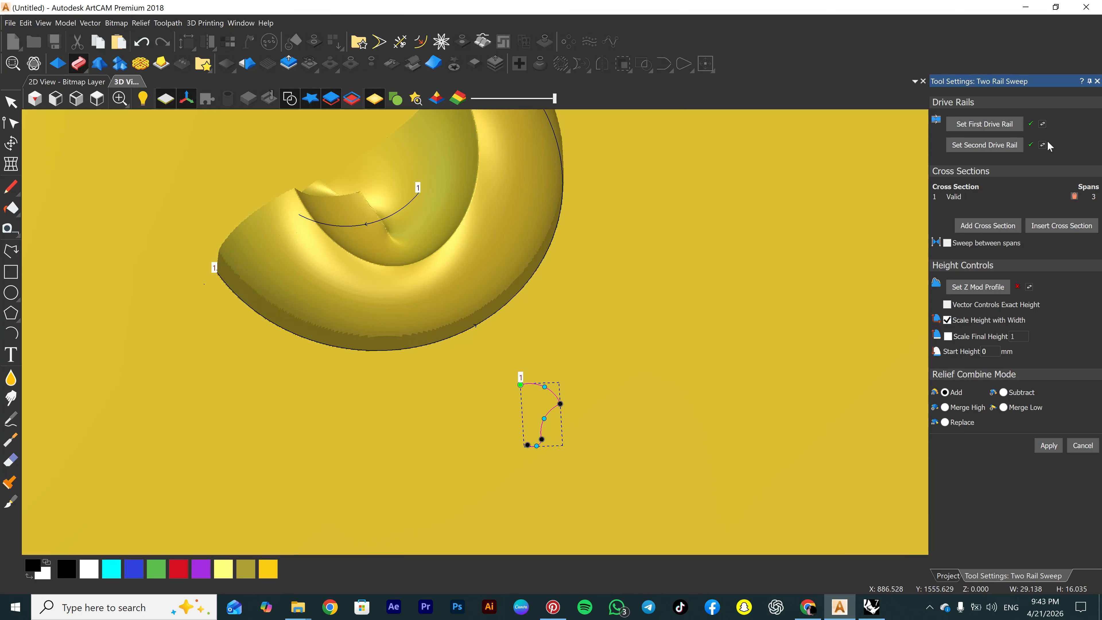
click(1043, 125)
click(1043, 125)
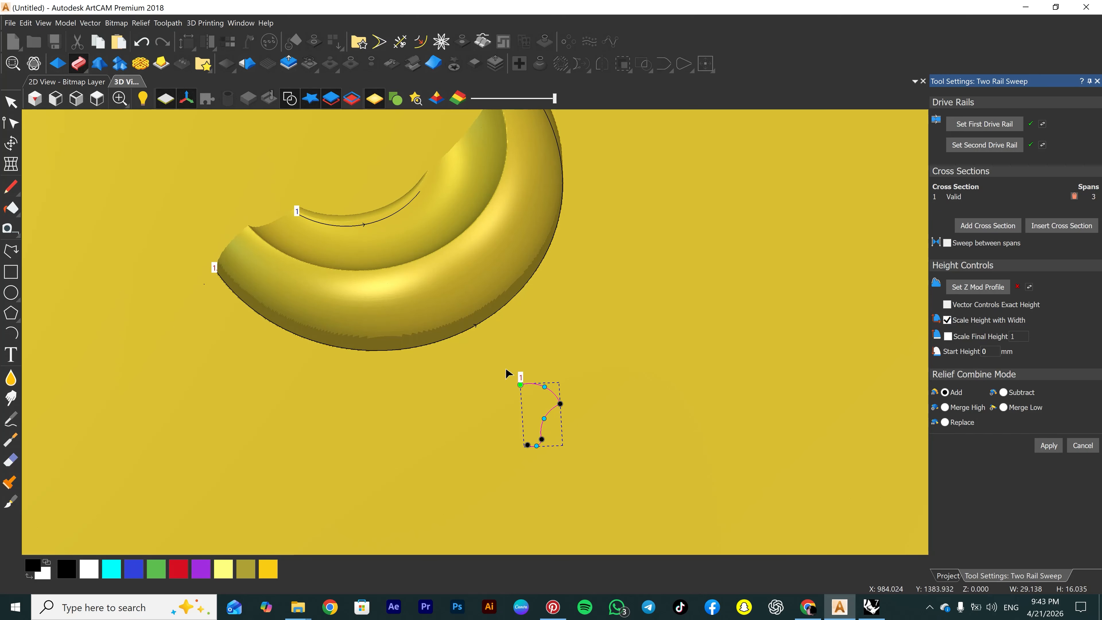
scroll(486, 412, down, 3)
scroll(423, 306, up, 1)
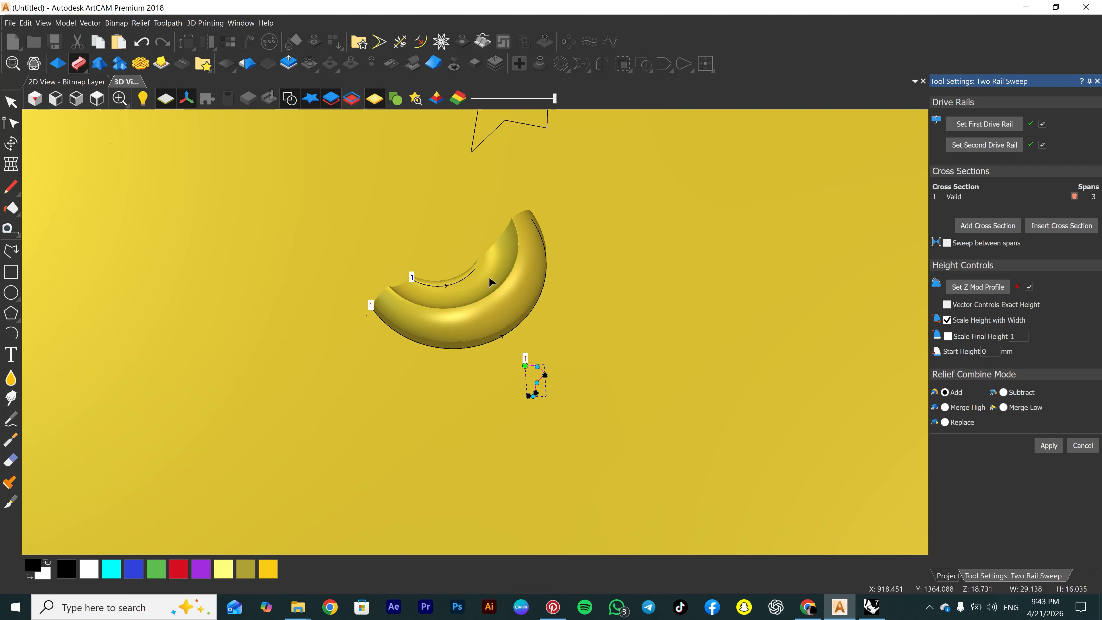
Add the small arc inside the circle as the sweep's second cross section.
scroll(505, 237, down, 3)
scroll(534, 409, up, 2)
scroll(529, 456, down, 3)
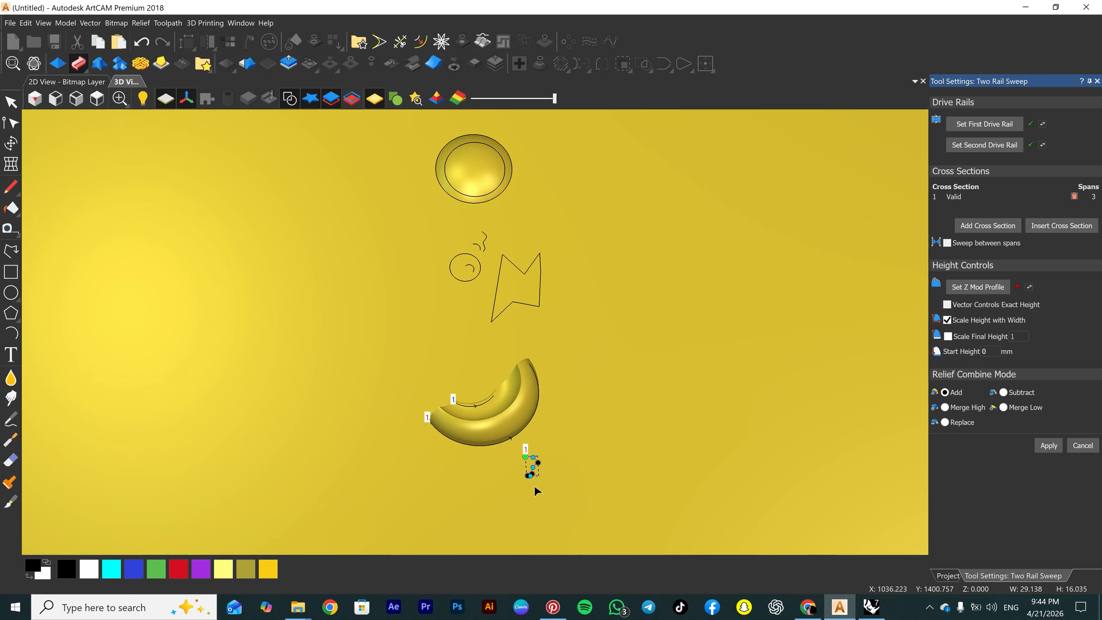
scroll(531, 464, up, 3)
scroll(456, 246, down, 1)
click(439, 179)
click(996, 227)
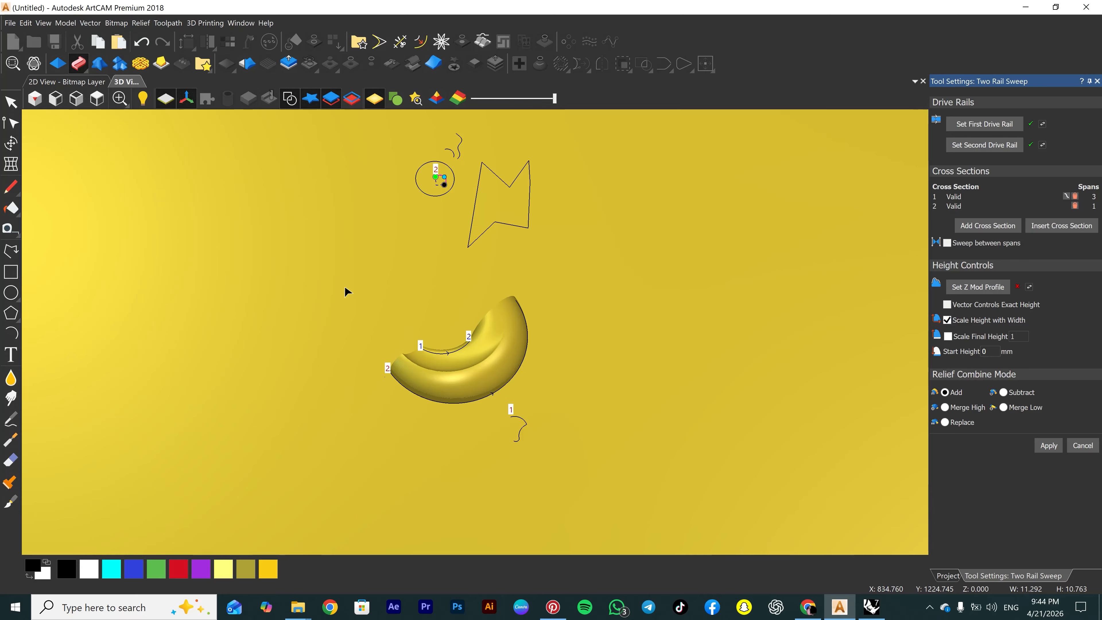
Inspect the blended sweep and add the short arc beside the wavy curve as the third cross section.
scroll(409, 370, down, 1)
scroll(486, 341, up, 5)
scroll(478, 397, down, 2)
middle_drag(404, 393, 599, 359)
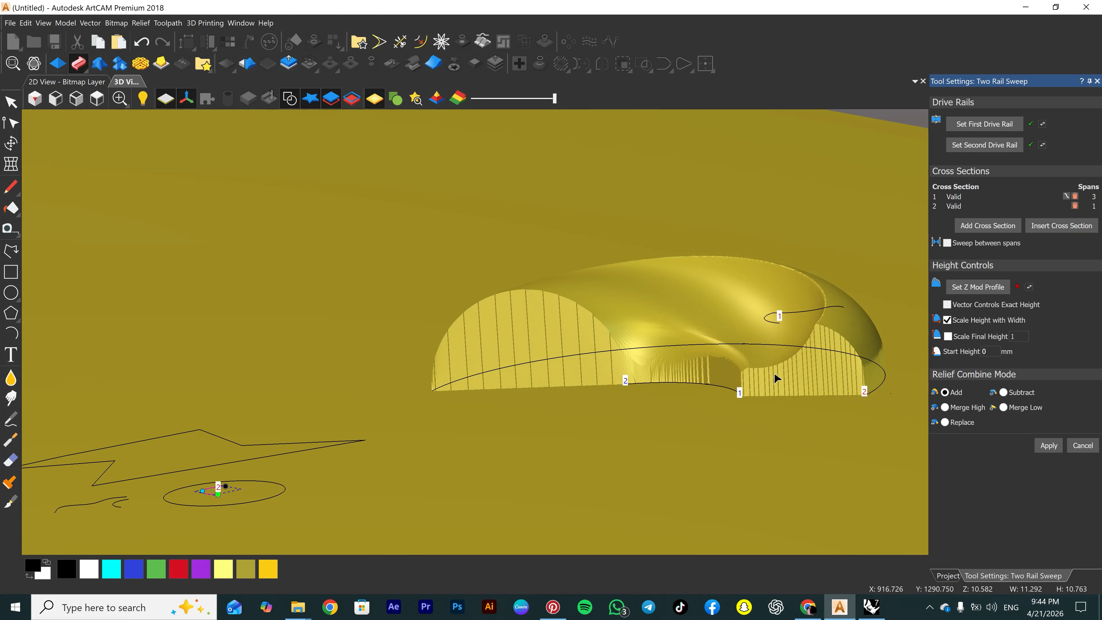
middle_drag(834, 396, 712, 482)
scroll(712, 482, down, 1)
scroll(870, 370, up, 1)
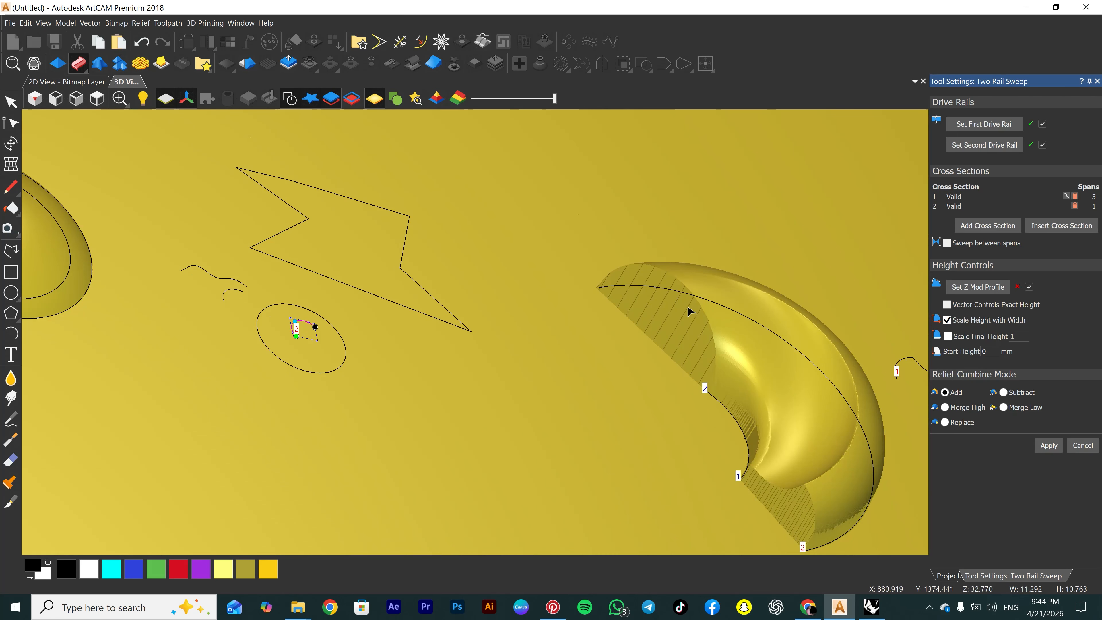
click(224, 295)
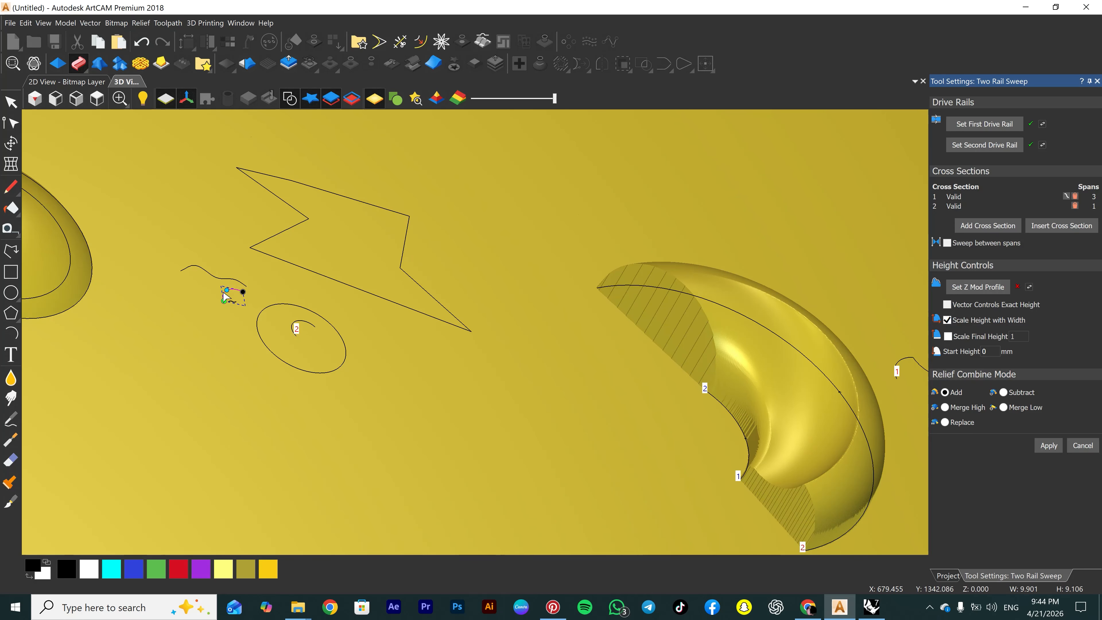
click(987, 226)
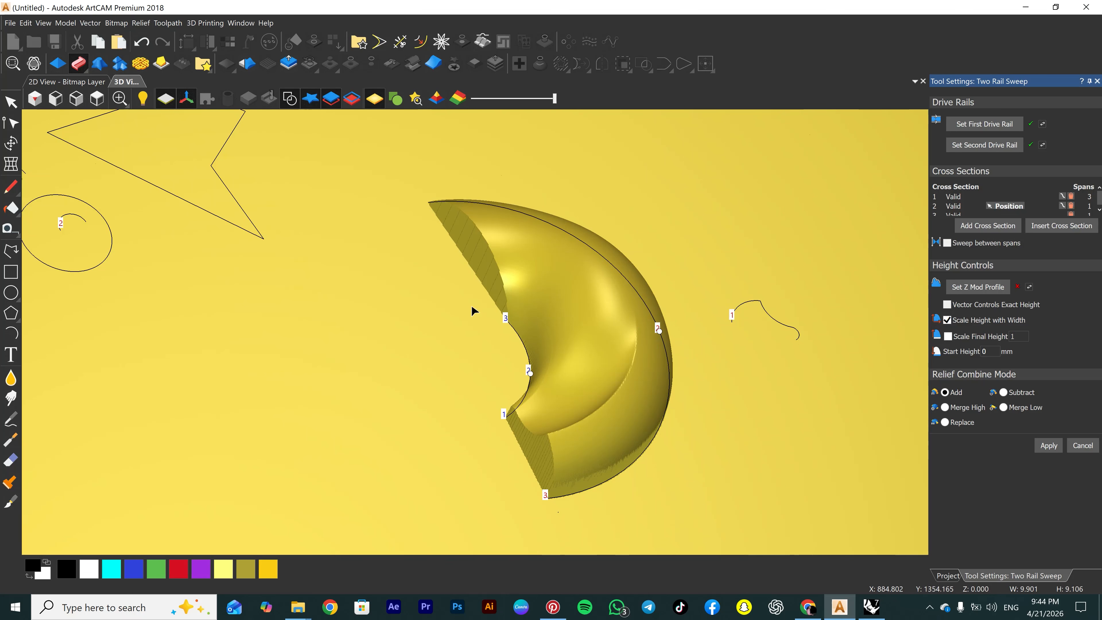
Reposition the second cross section along both drive rails, trying it near the first section and placing it toward the opposite end.
drag(530, 379, 526, 398)
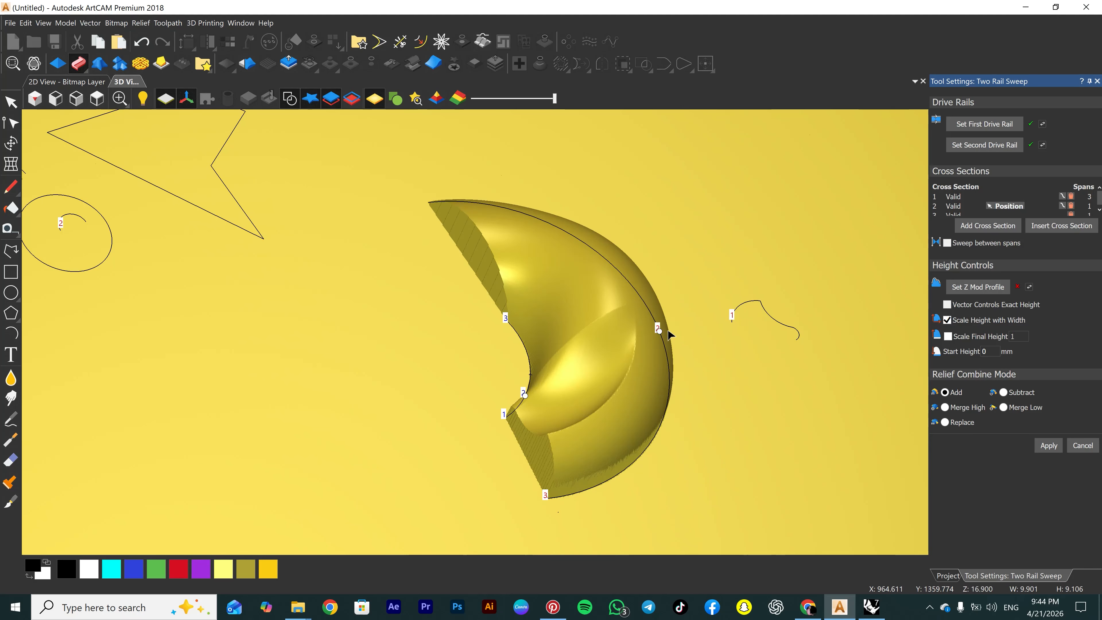
drag(660, 332, 656, 440)
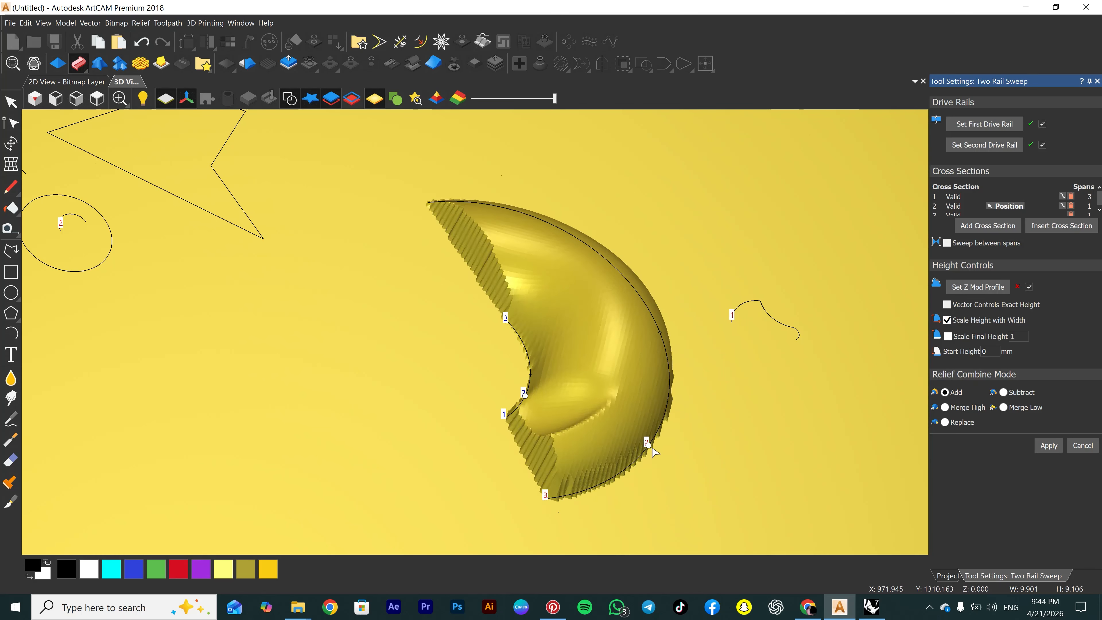
click(1018, 207)
drag(450, 361, 449, 325)
drag(549, 396, 547, 295)
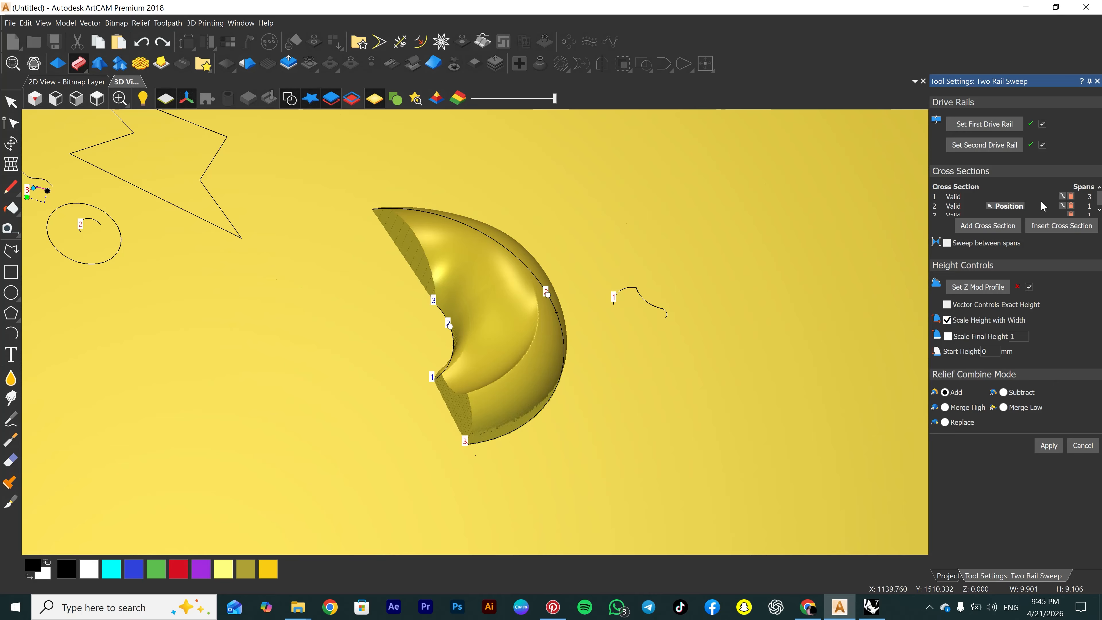
Set the small wavy curve above the third cross-section arc as the sweep's Z modulation profile.
scroll(1042, 201, down, 1)
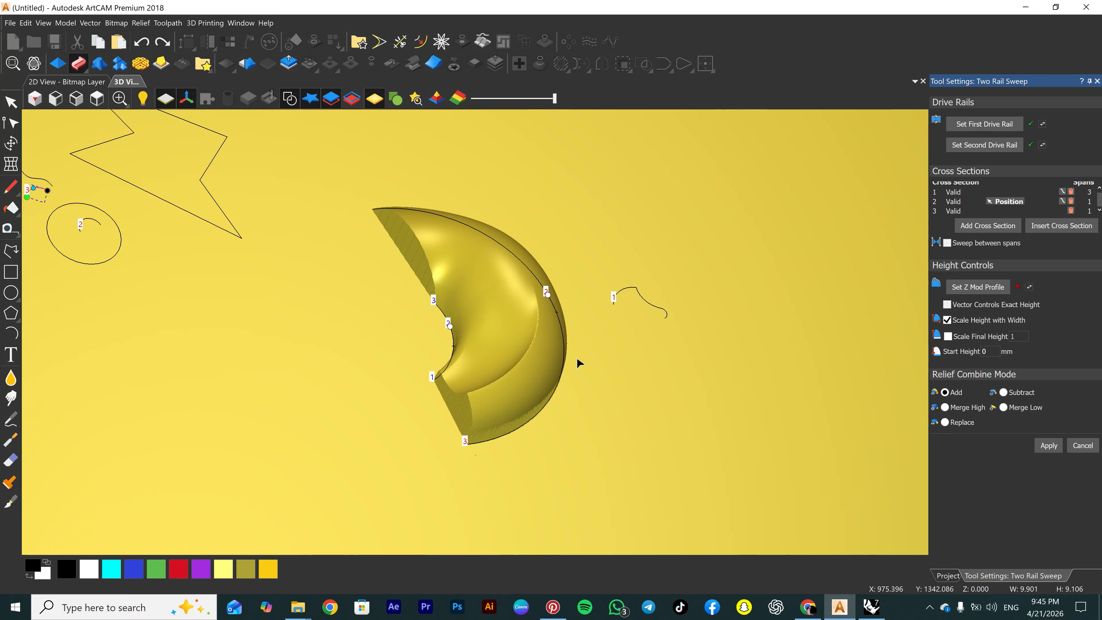
click(555, 207)
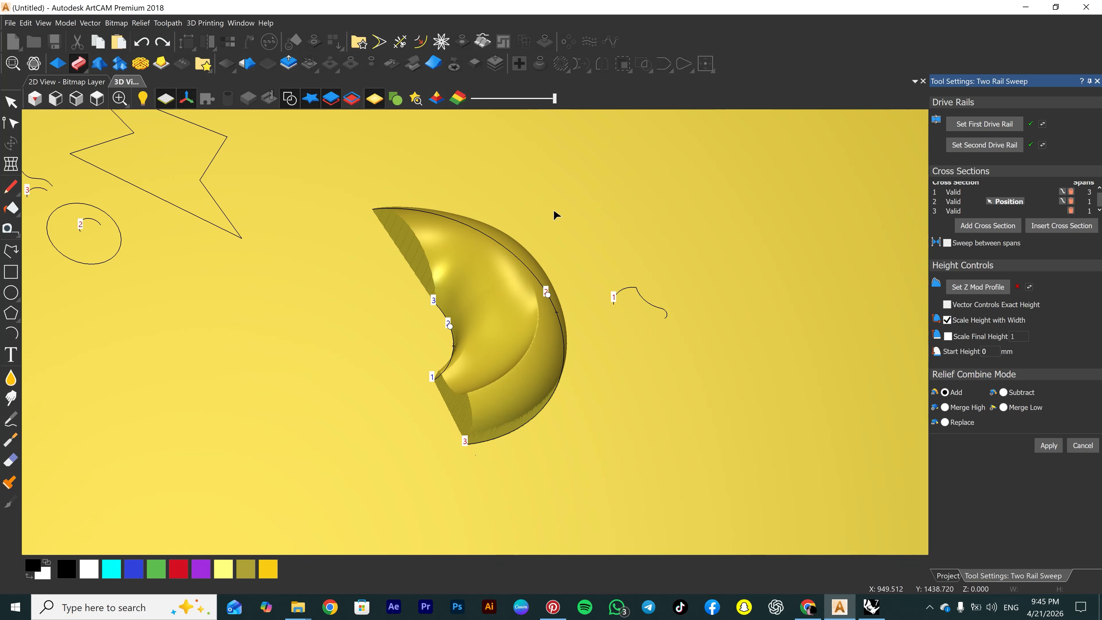
scroll(553, 208, down, 2)
scroll(247, 252, up, 1)
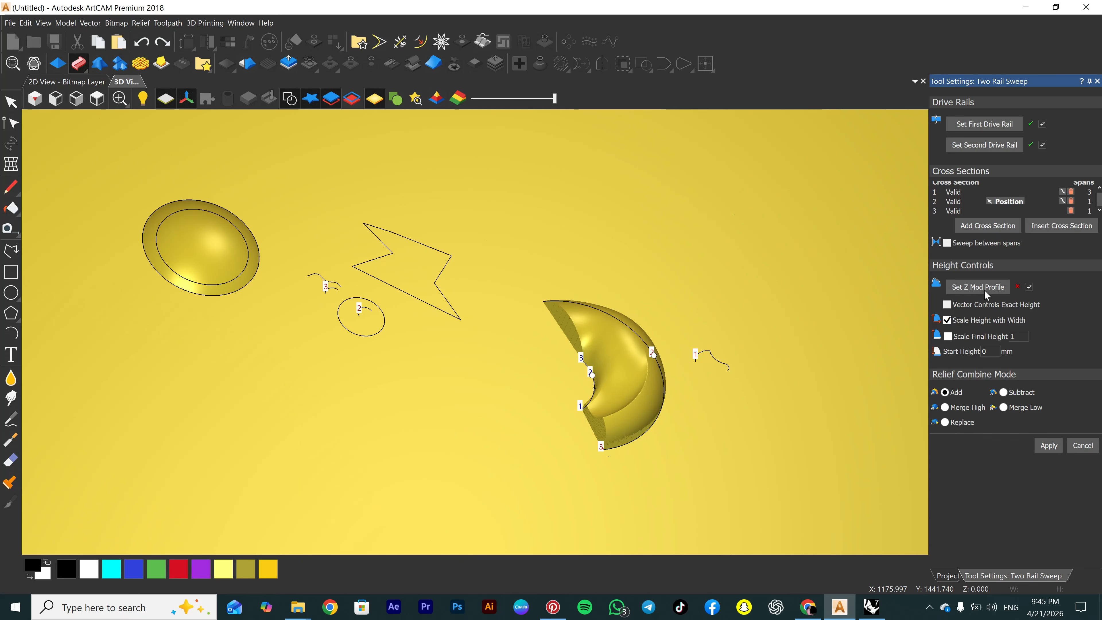
scroll(287, 276, up, 3)
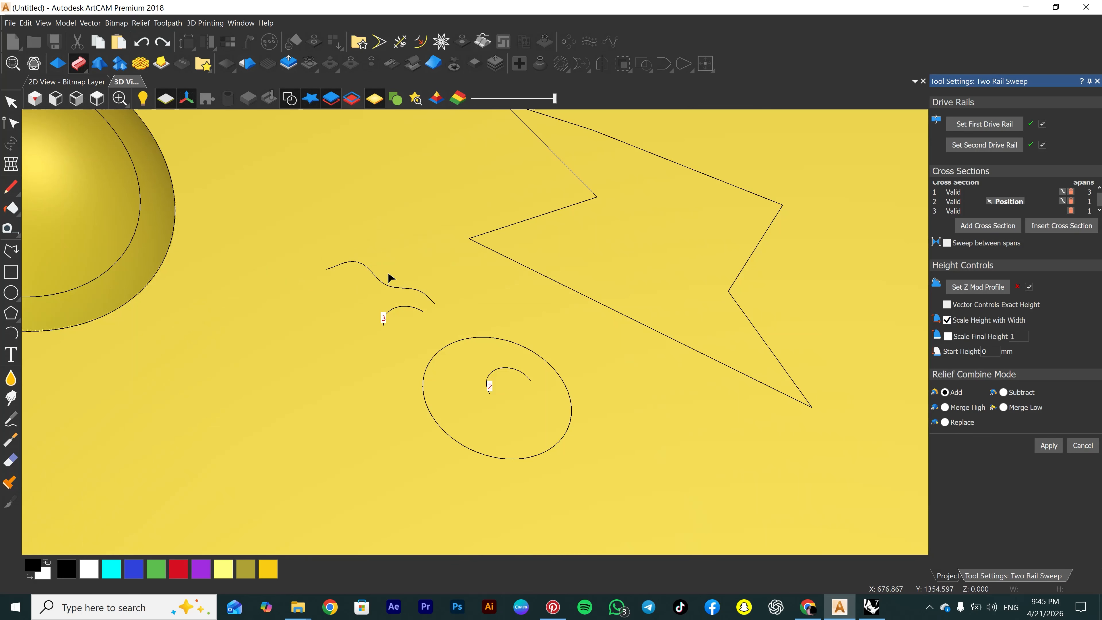
click(387, 287)
scroll(473, 325, down, 3)
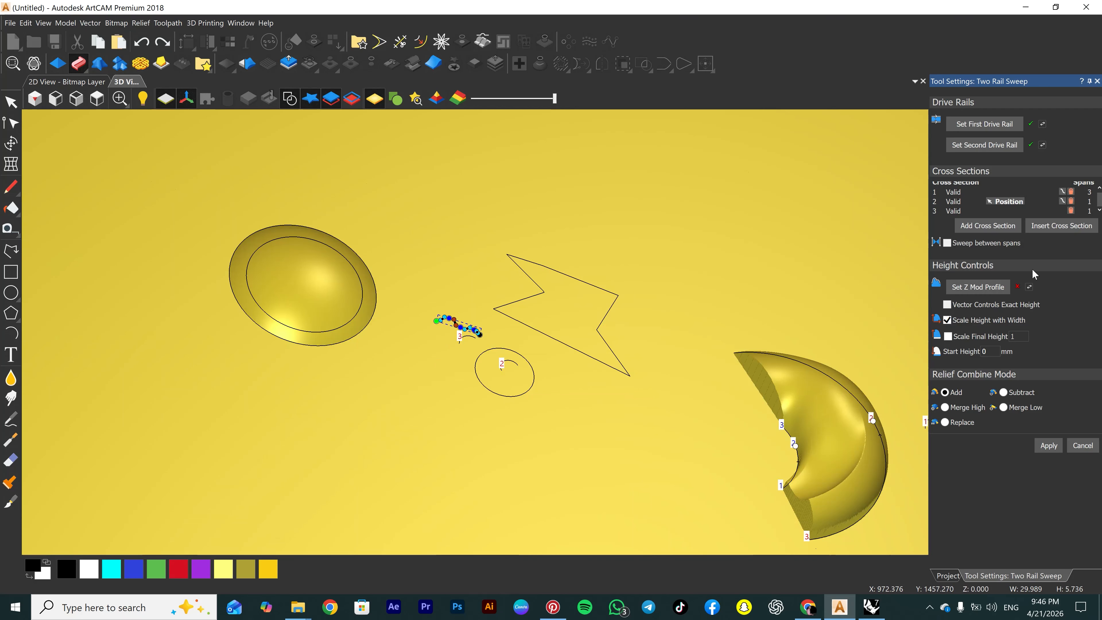
click(981, 288)
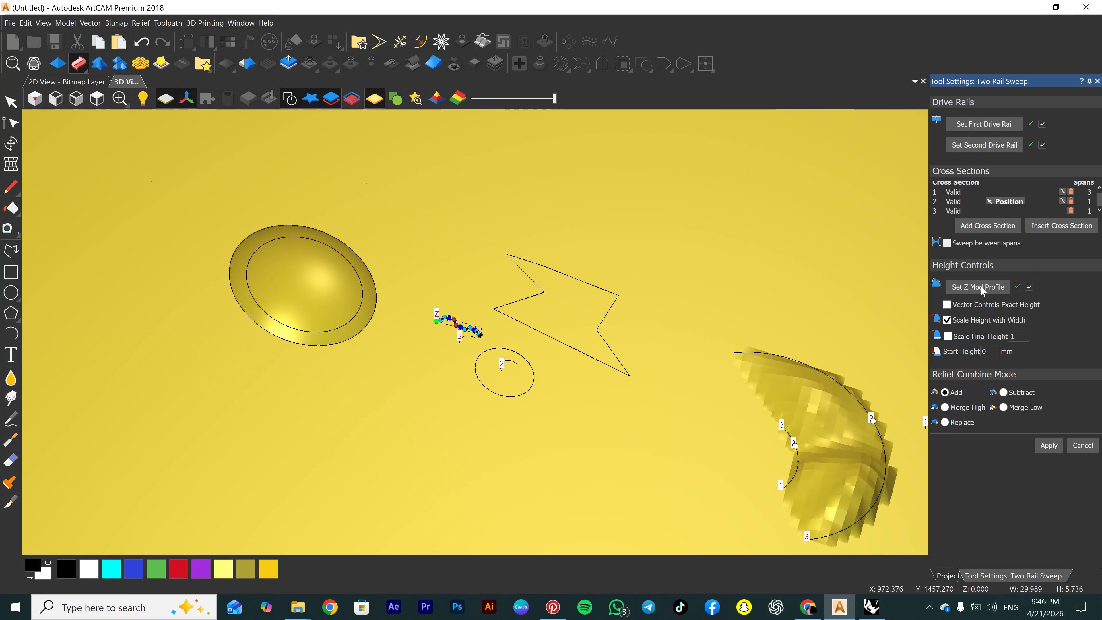
Examine from several angles how the Z modulation profile changes the sweep's height along the rails.
scroll(853, 442, down, 4)
scroll(676, 451, up, 3)
scroll(443, 406, up, 4)
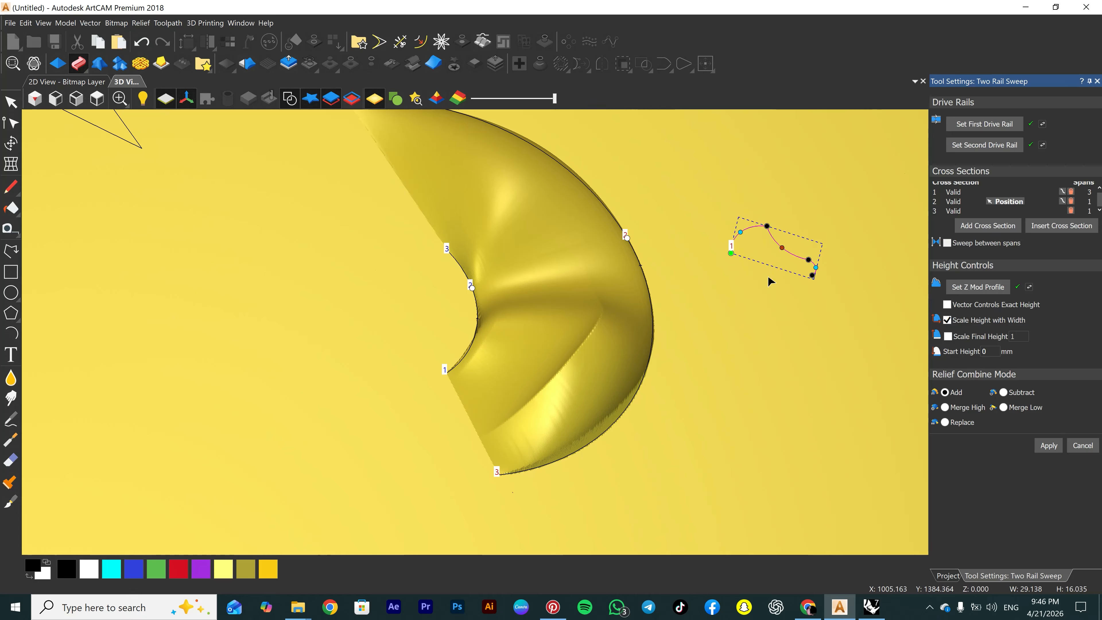
scroll(640, 320, down, 3)
scroll(513, 308, up, 3)
drag(494, 404, 404, 269)
scroll(381, 168, down, 3)
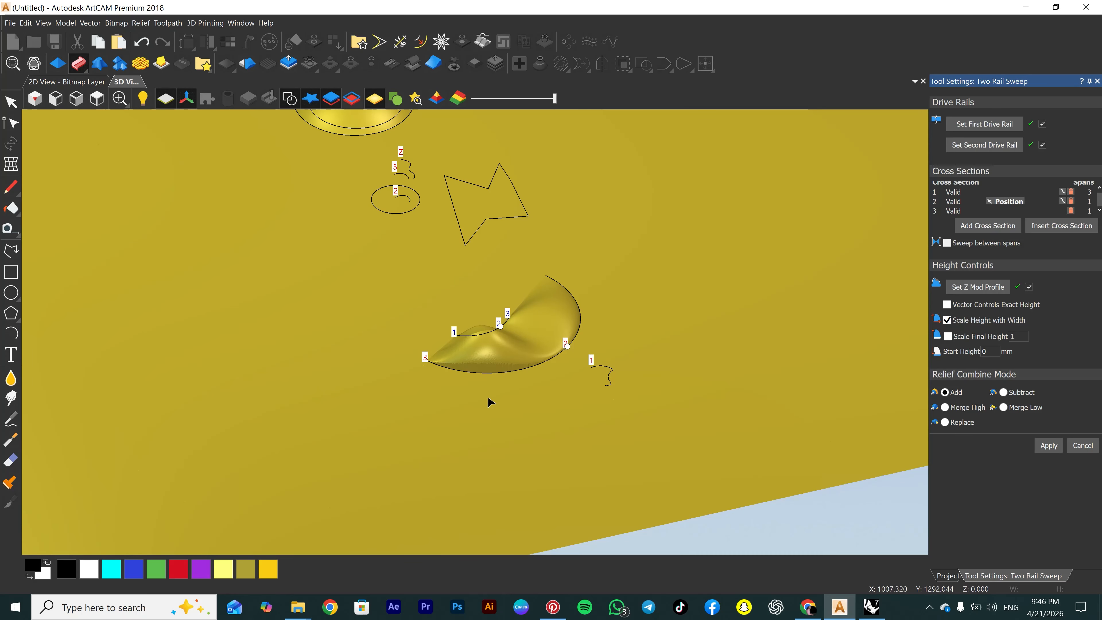
scroll(434, 347, up, 3)
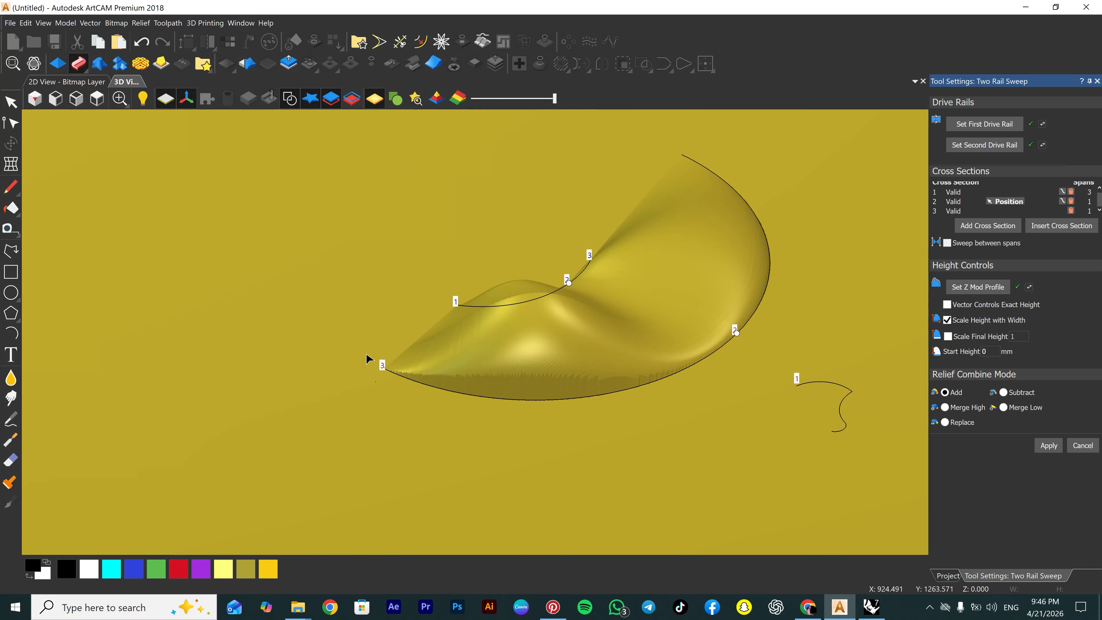
drag(675, 336, 777, 167)
scroll(575, 238, down, 3)
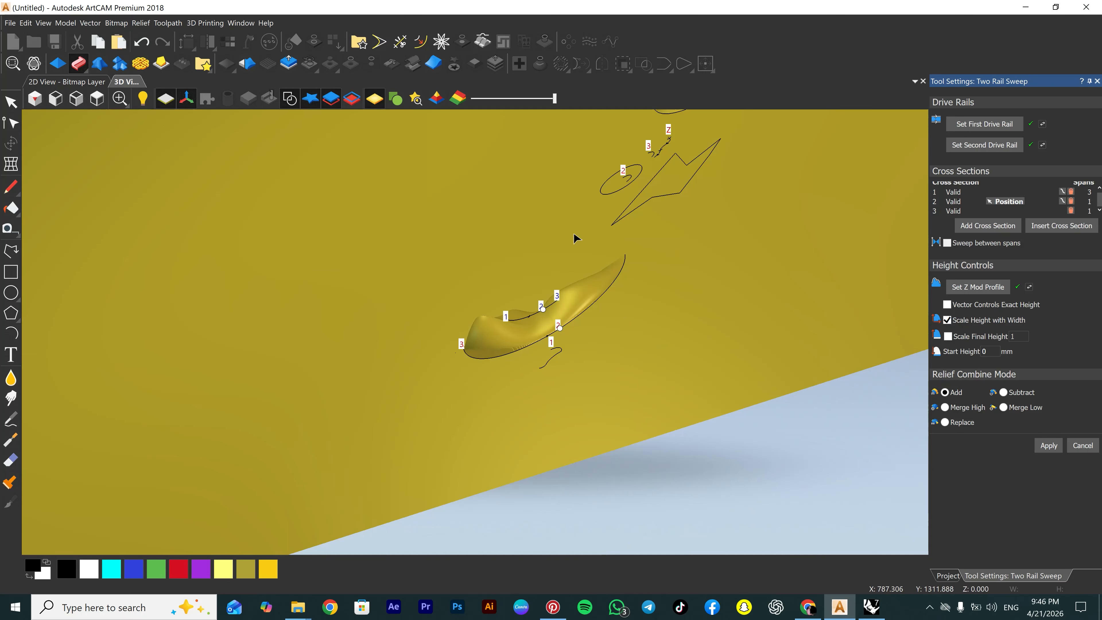
scroll(621, 169, up, 3)
scroll(606, 257, down, 3)
drag(873, 261, 602, 244)
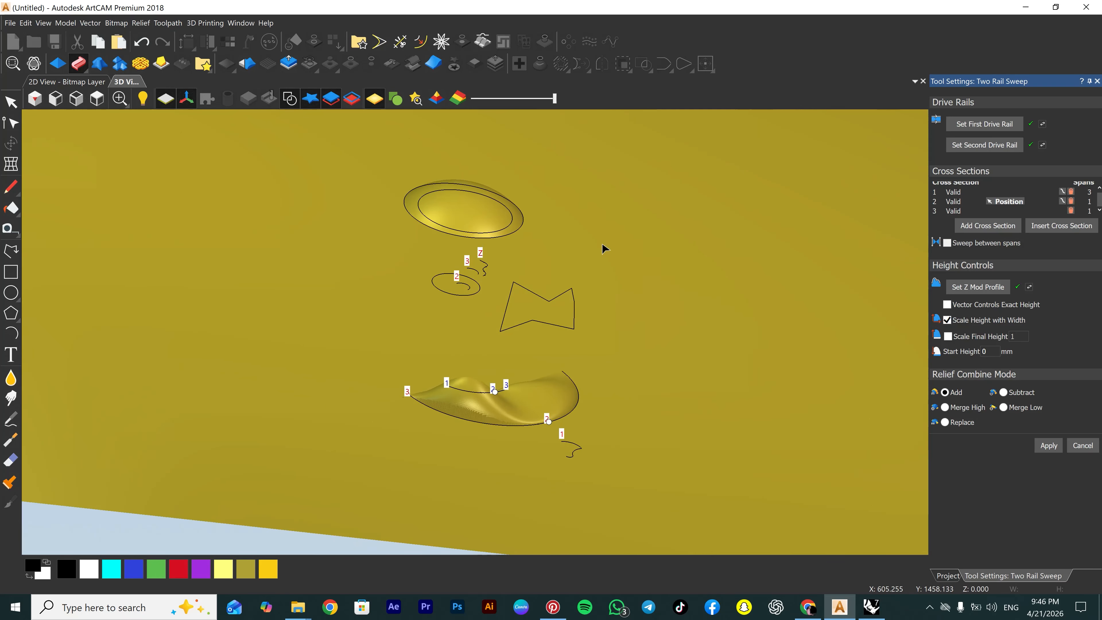
Compare the wavy Z modulation curve's peaks and dips with the sweep, in perspective and from the top.
scroll(461, 266, up, 4)
drag(462, 270, 594, 248)
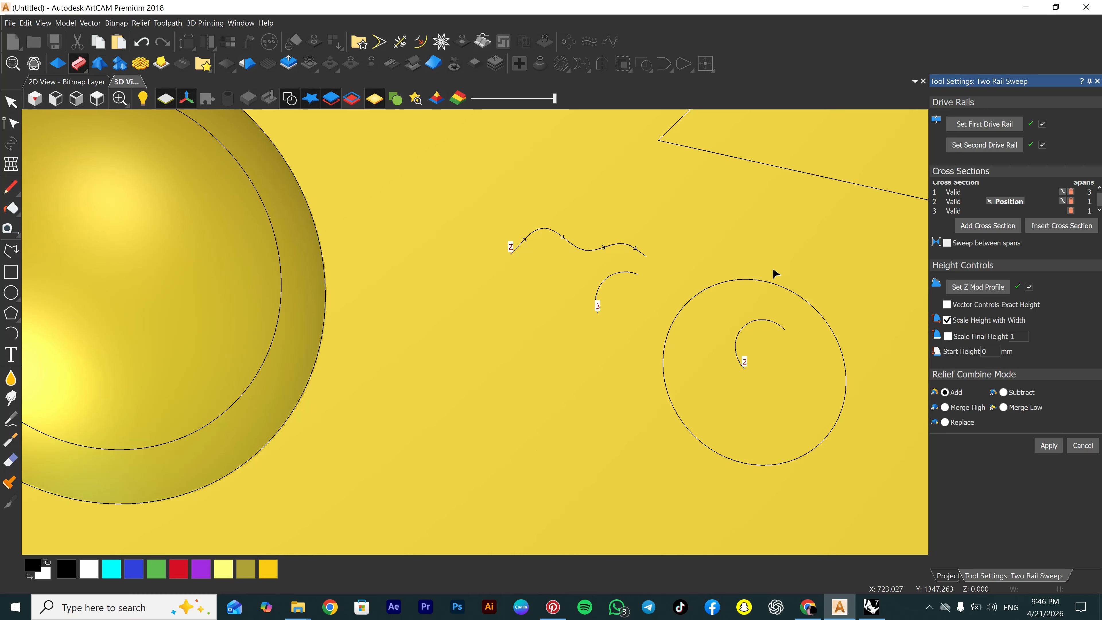
scroll(742, 265, down, 4)
middle_drag(896, 334, 575, 330)
scroll(576, 329, up, 4)
drag(576, 329, 677, 304)
scroll(677, 304, down, 2)
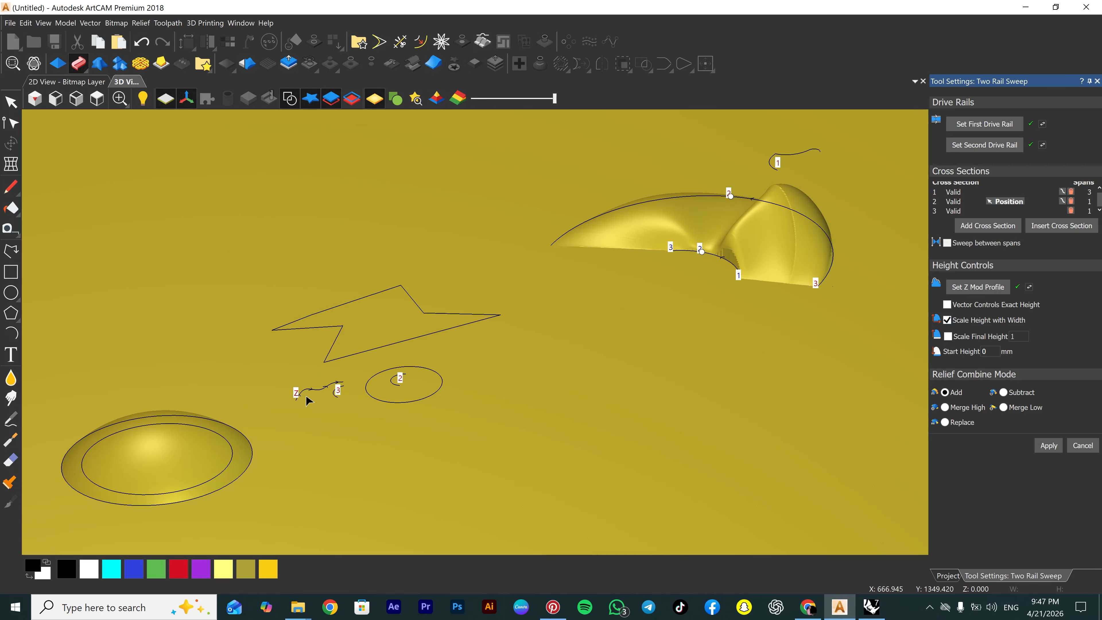
scroll(306, 405, up, 6)
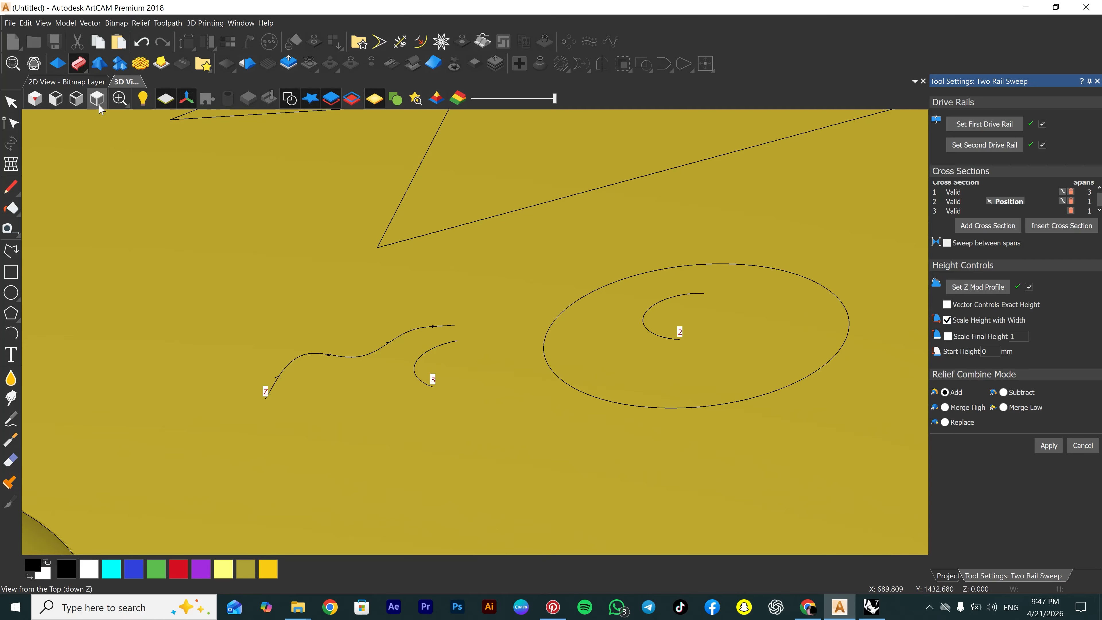
click(96, 99)
scroll(523, 286, up, 10)
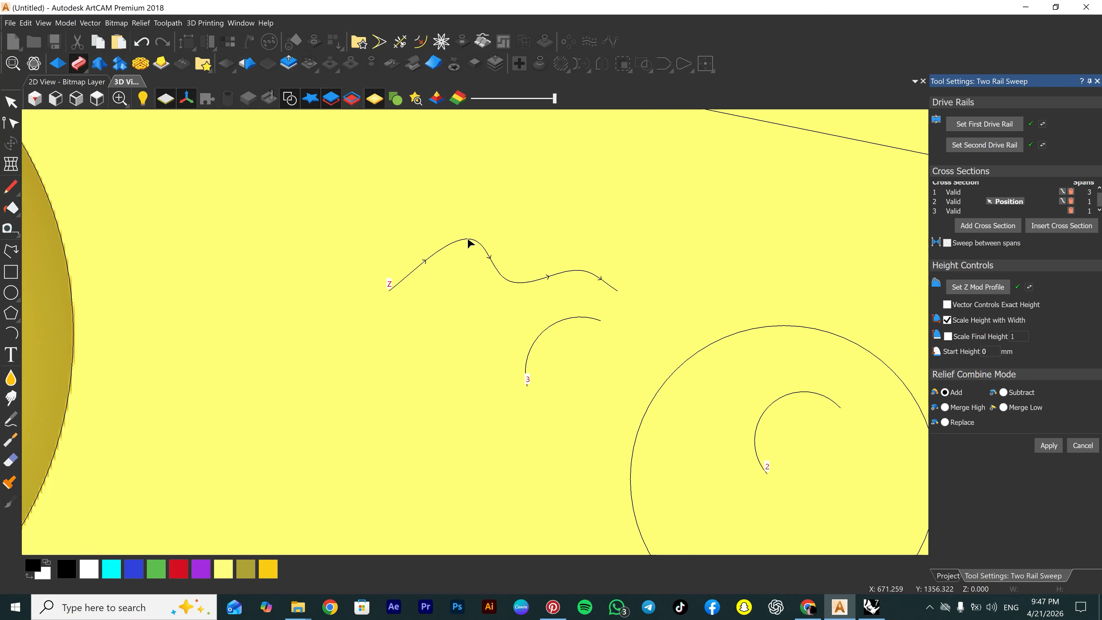
scroll(468, 243, down, 6)
scroll(651, 347, up, 3)
scroll(651, 347, up, 2)
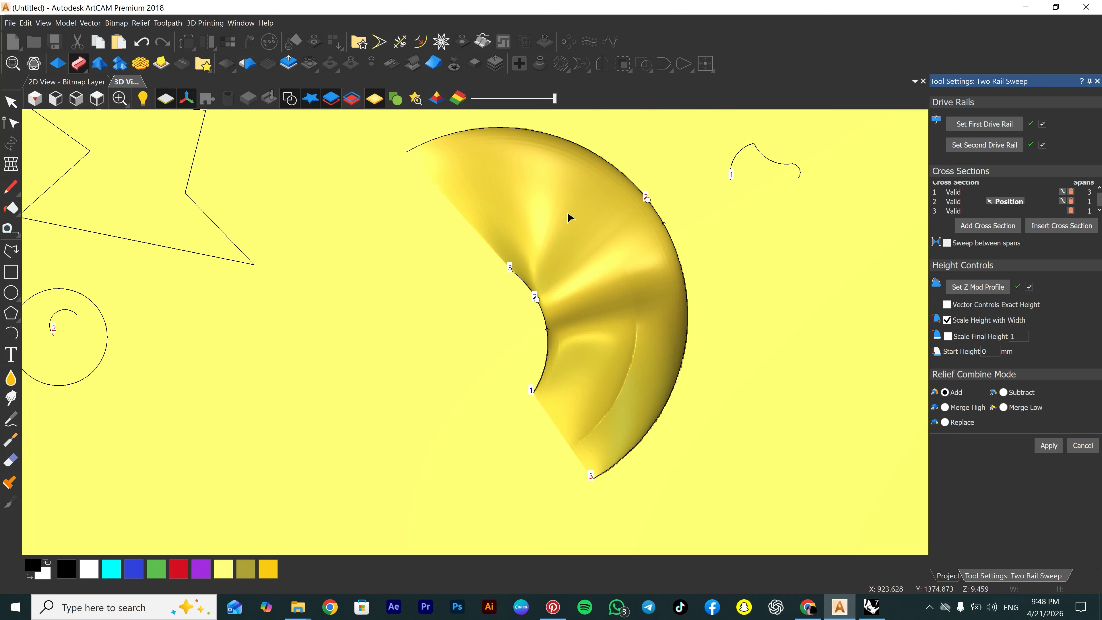
Enable Vector Controls Exact Height for the Z modulation profile and inspect the sweep's surface closely.
scroll(582, 300, up, 5)
scroll(553, 408, down, 4)
scroll(552, 425, down, 3)
drag(642, 382, 734, 247)
click(948, 307)
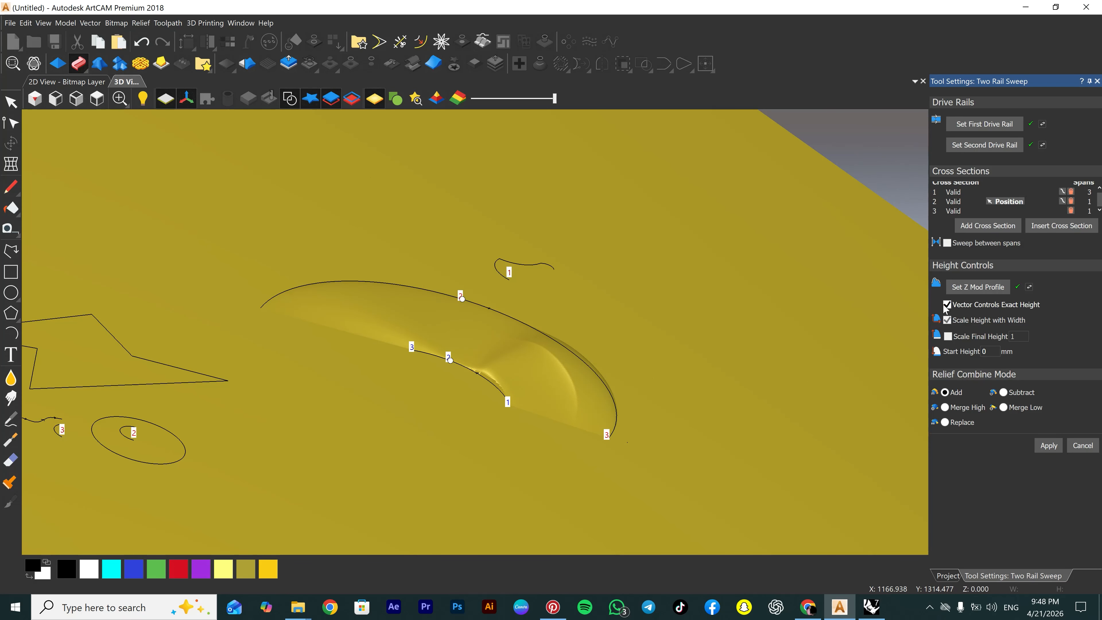
drag(695, 339, 597, 276)
scroll(597, 275, up, 4)
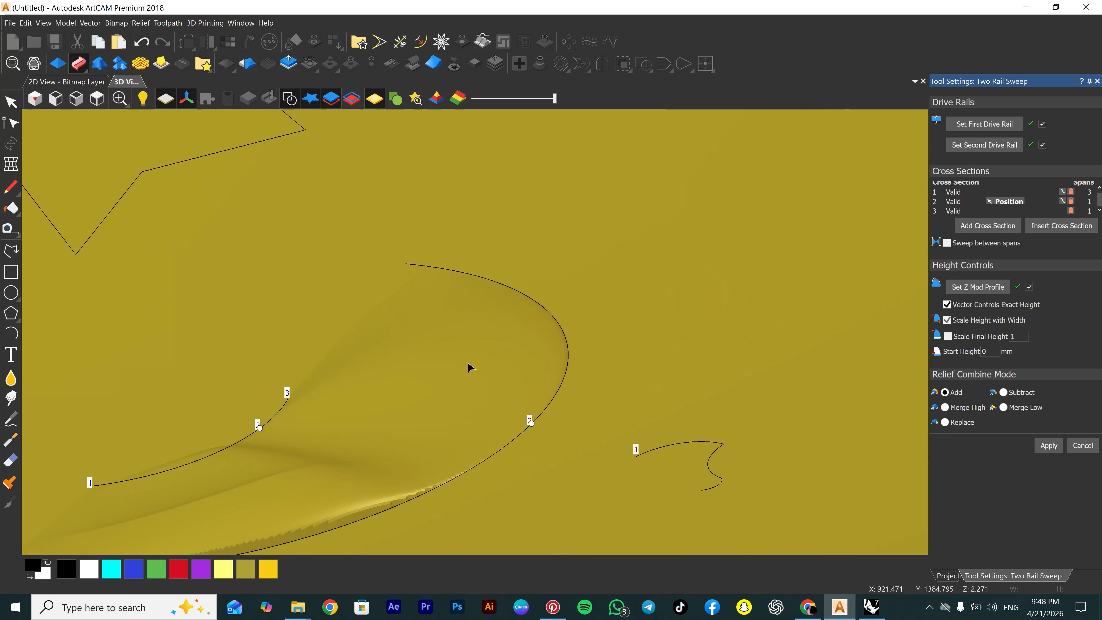
Turn off Vector Controls Exact Height for the sweep and inspect the resulting surface.
drag(469, 364, 656, 411)
scroll(584, 456, down, 3)
scroll(580, 459, up, 1)
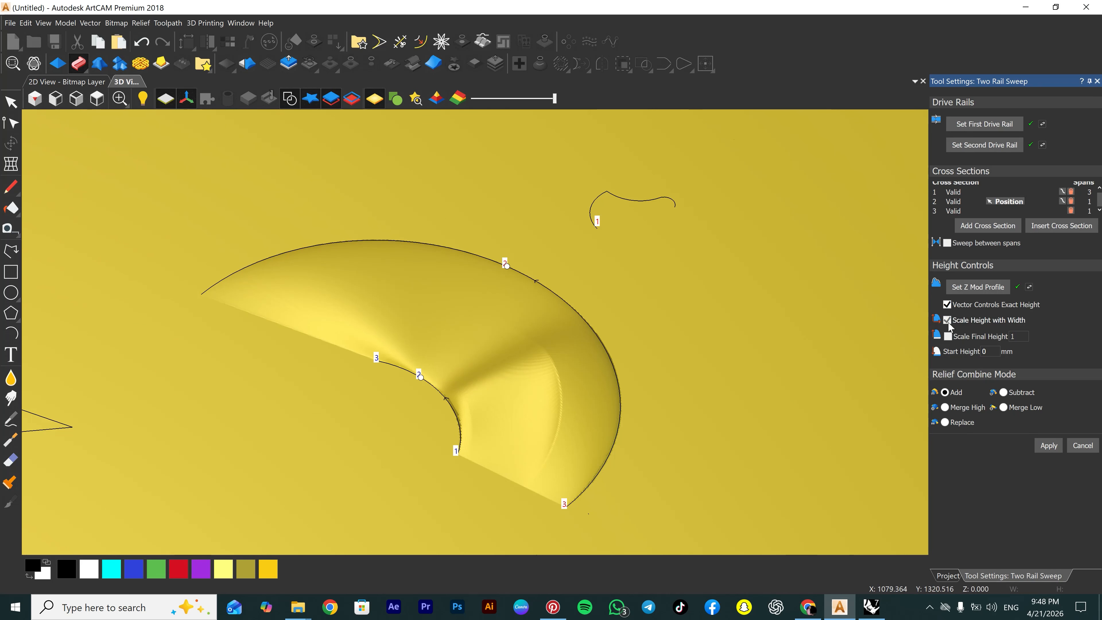
click(948, 305)
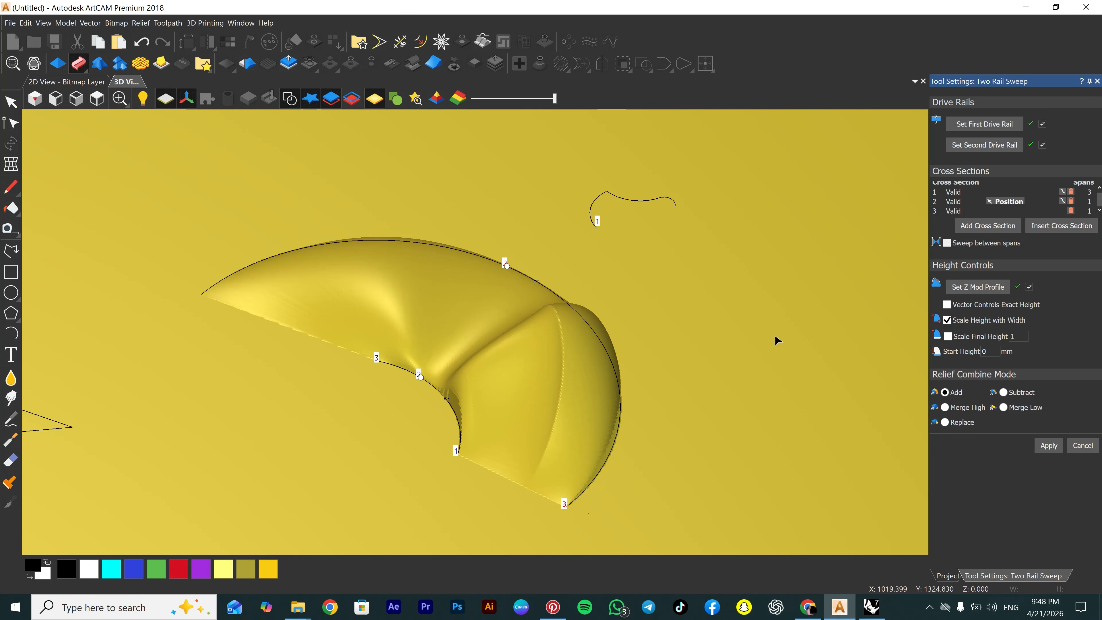
scroll(523, 360, down, 3)
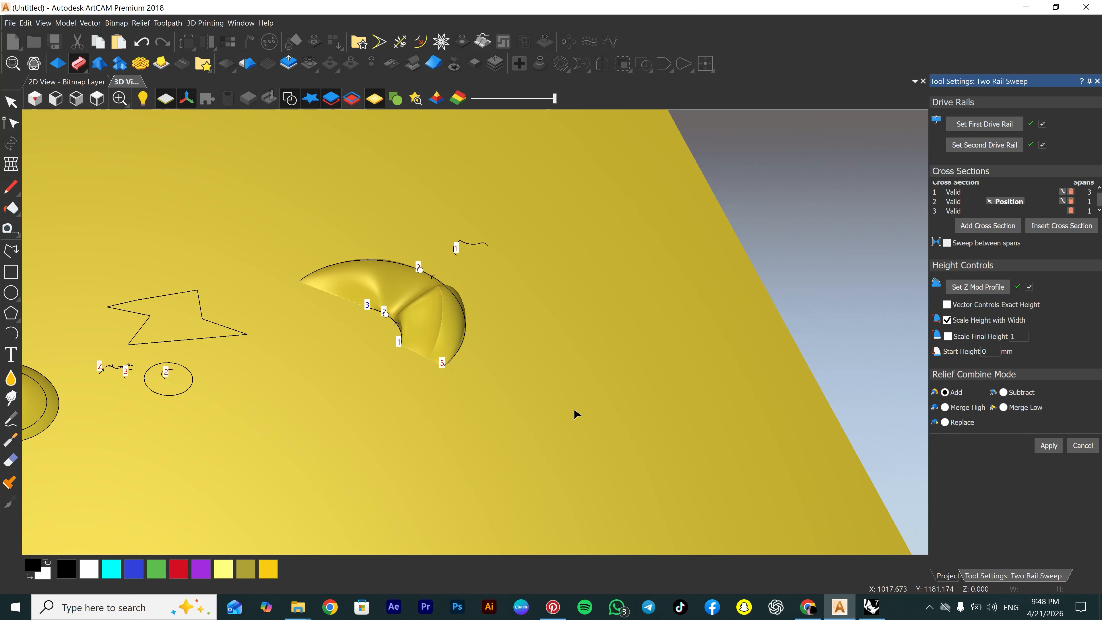
Draw an open polyline as the outer outline of a hook-shaped scroll in the empty area above the existing vectors.
click(10, 249)
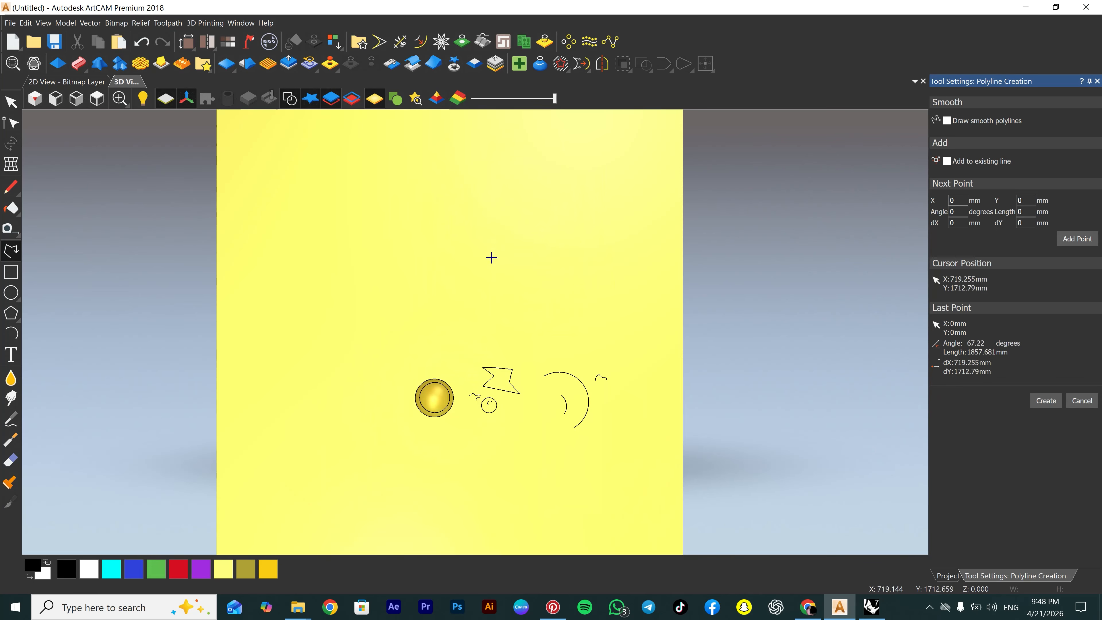
scroll(509, 342, up, 3)
click(483, 286)
click(514, 246)
click(497, 204)
click(470, 199)
scroll(469, 202, up, 3)
click(449, 233)
click(474, 260)
Draw a second open polyline inside the first one, curling at the top and ending close to its lower tip.
scroll(492, 257, up, 3)
click(509, 260)
click(504, 248)
click(460, 233)
click(495, 207)
click(558, 269)
click(594, 349)
click(494, 504)
Smooth both polylines and adjust the inner one's nodes so the pair forms a curling scroll that tapers to a narrow tip.
drag(725, 135, 276, 373)
key(s)
drag(491, 270, 497, 279)
drag(489, 243, 475, 264)
drag(495, 207, 493, 209)
drag(460, 233, 465, 232)
key(d)
drag(594, 348, 593, 348)
drag(556, 269, 566, 265)
click(533, 308)
scroll(532, 309, down, 9)
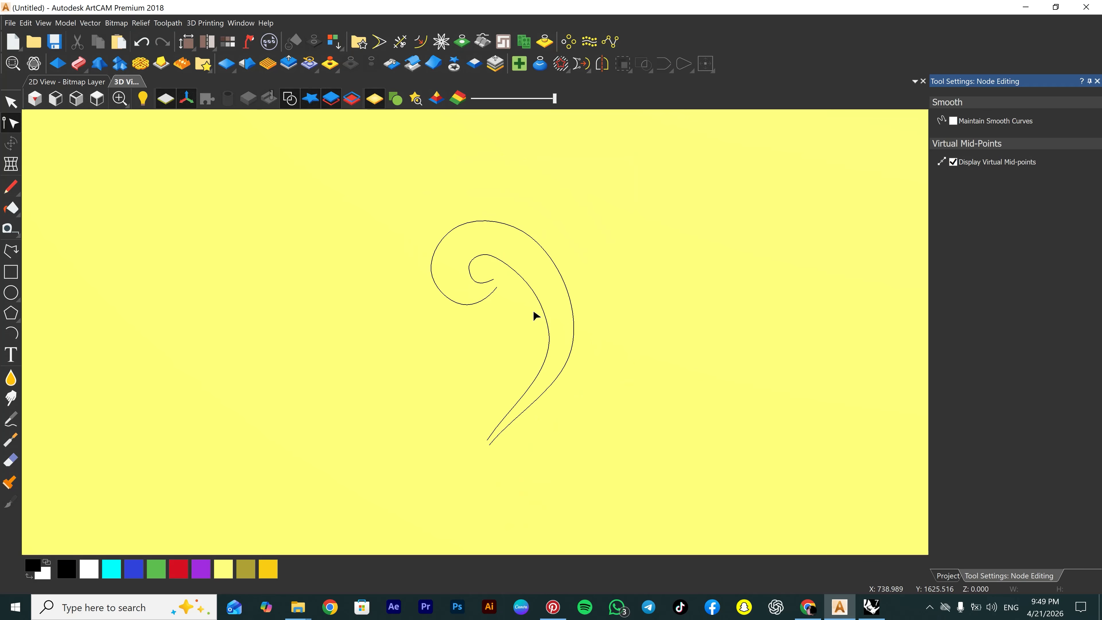
Start a Two Rail Sweep with the two smooth scroll curves as its drive rails.
drag(449, 336, 611, 452)
key(n)
scroll(599, 453, up, 6)
scroll(599, 454, up, 3)
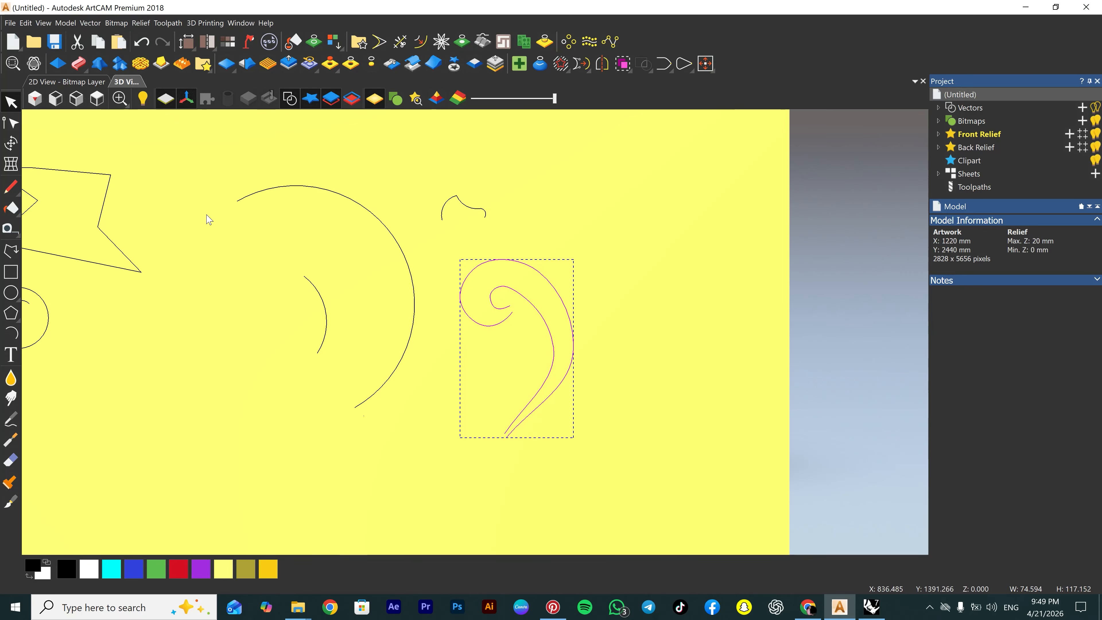
click(78, 62)
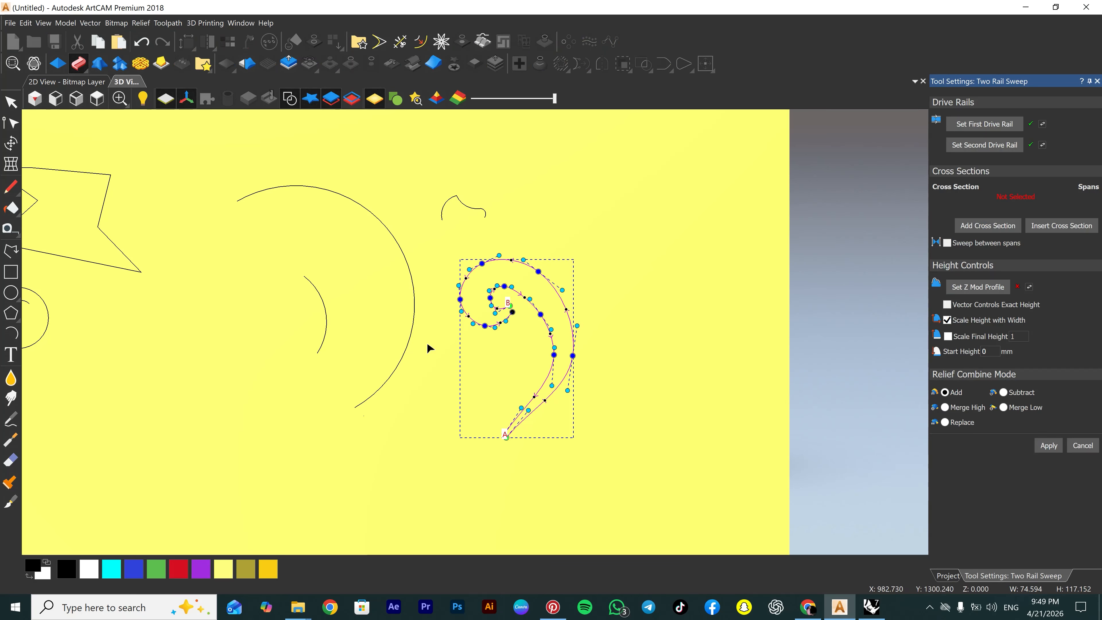
scroll(554, 317, up, 5)
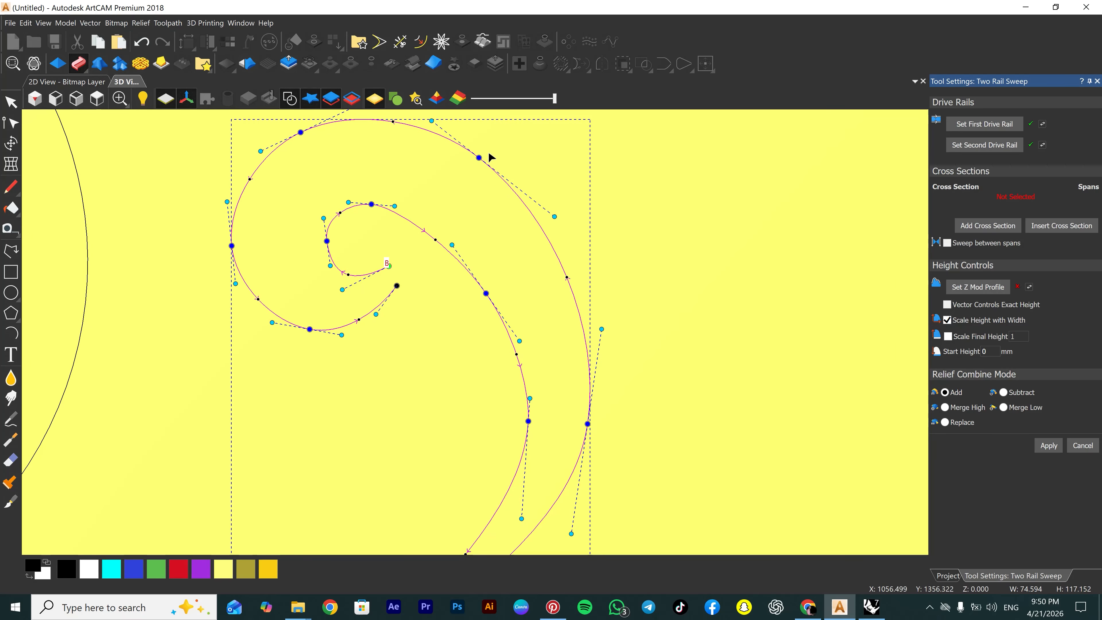
scroll(450, 299, down, 3)
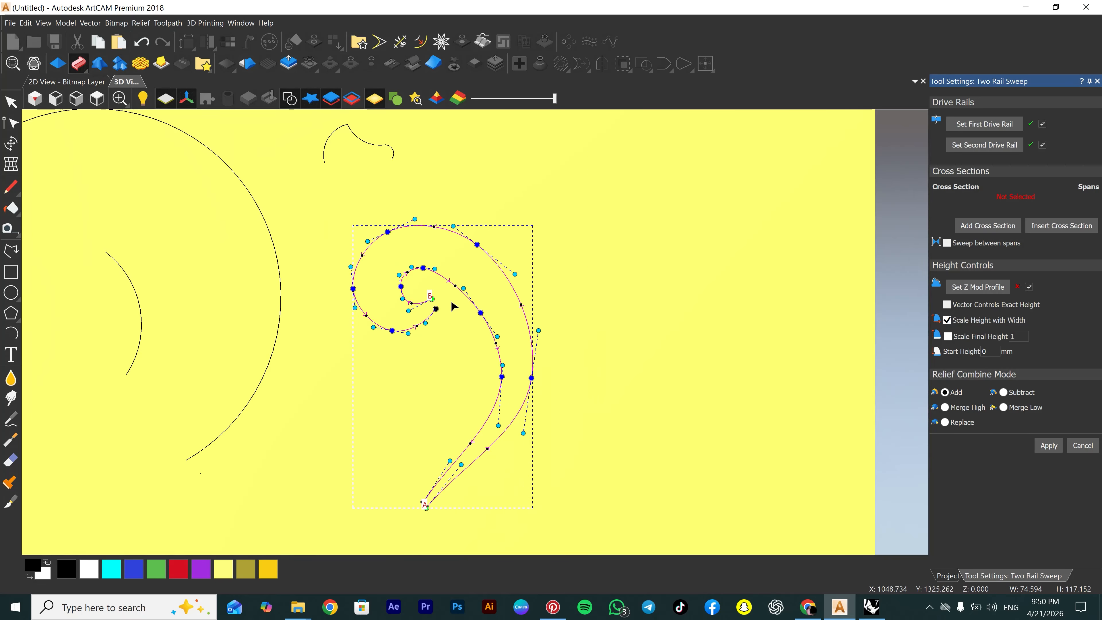
Add the small wavy curve above the scroll as the cross section and reverse the second drive rail's direction.
click(382, 143)
click(988, 230)
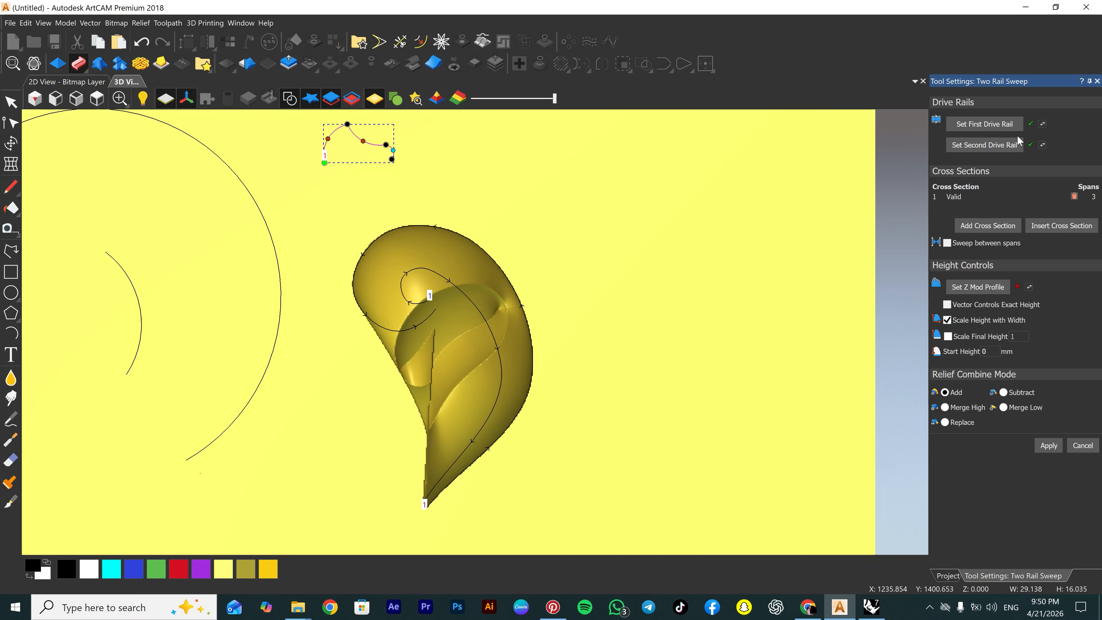
click(1042, 145)
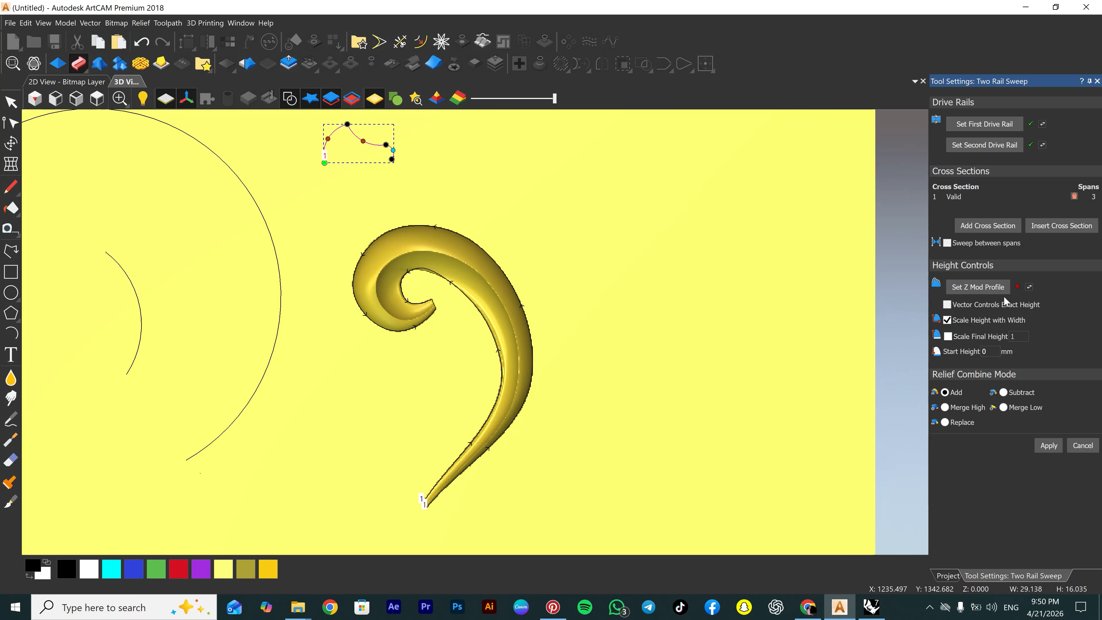
Examine the height of the swept scroll up close at its narrow tip.
drag(473, 304, 582, 195)
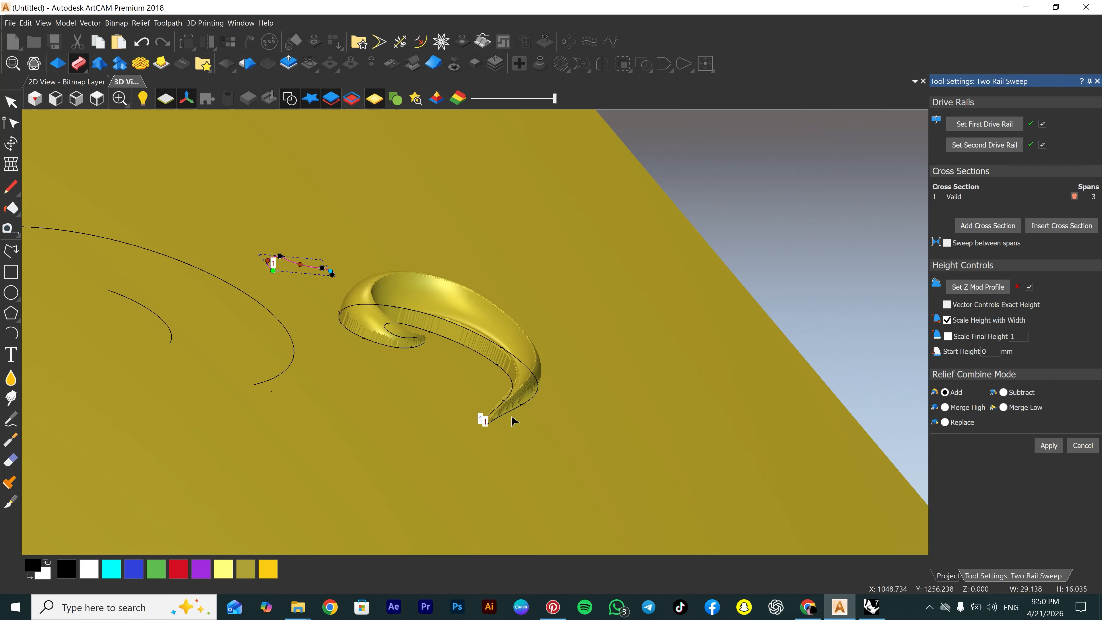
scroll(513, 420, up, 5)
drag(481, 428, 528, 398)
scroll(563, 315, down, 2)
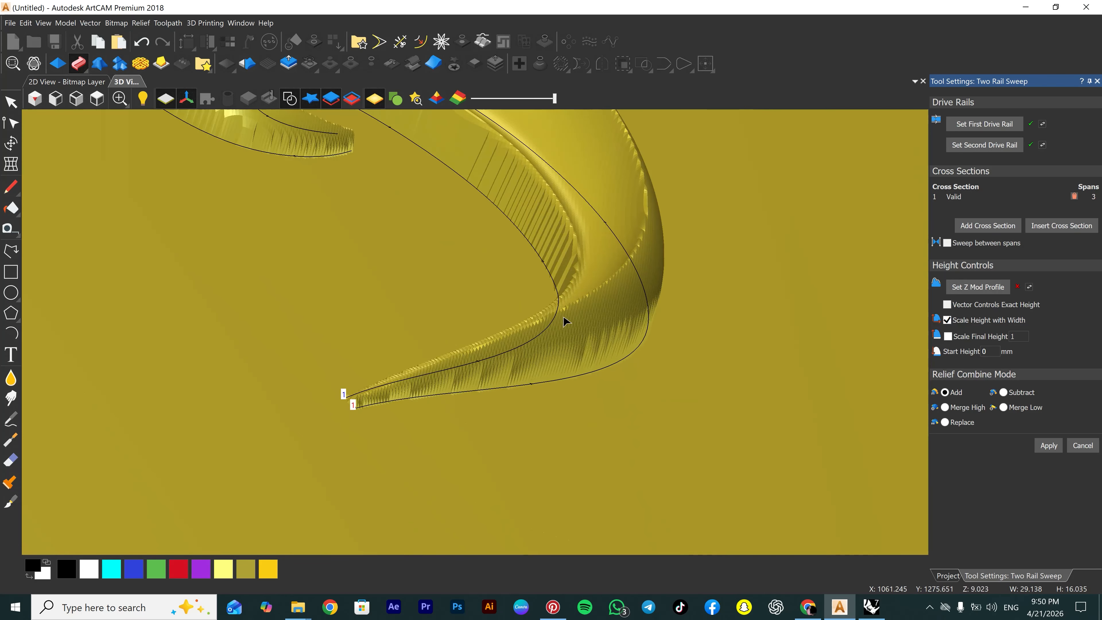
scroll(532, 342, down, 1)
scroll(533, 347, down, 2)
Compare the swept scroll's height between its wide and narrow parts from low and opposite viewing angles.
drag(527, 347, 273, 343)
drag(787, 257, 174, 391)
drag(324, 364, 121, 386)
drag(490, 309, 548, 196)
scroll(548, 196, down, 5)
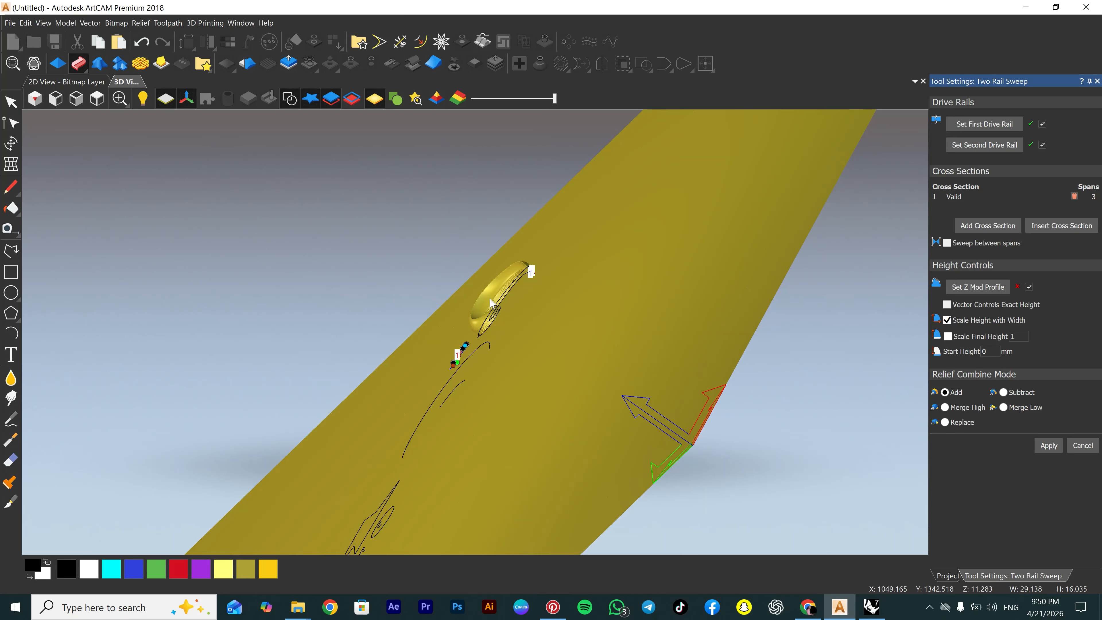
drag(488, 301, 437, 251)
scroll(504, 273, up, 3)
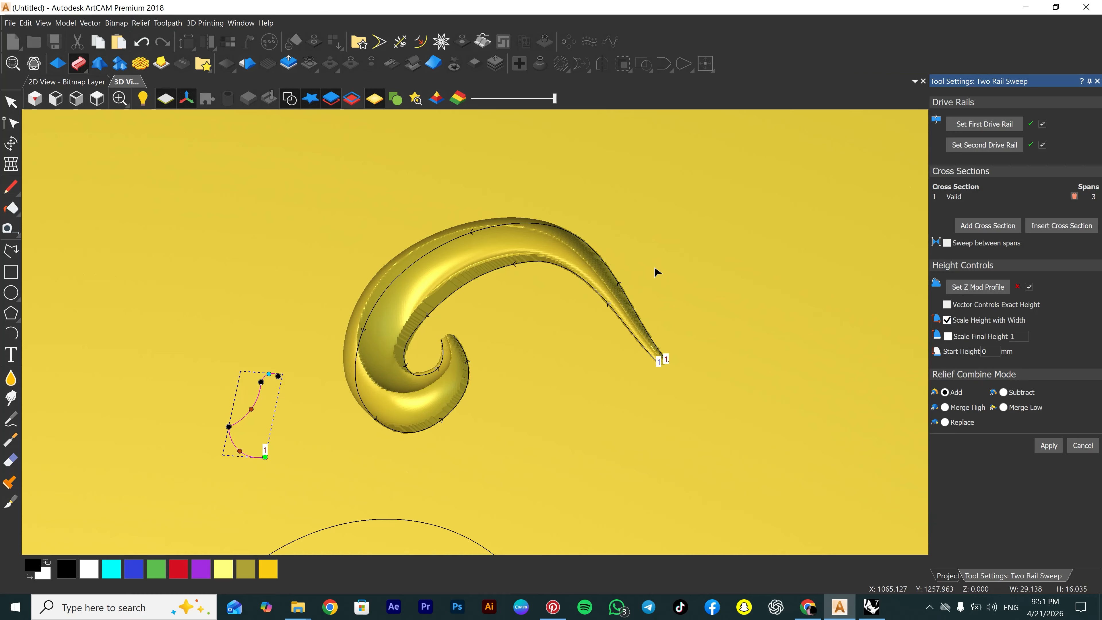
Enable Scale Final Height for the sweep and set it to 10.
click(947, 337)
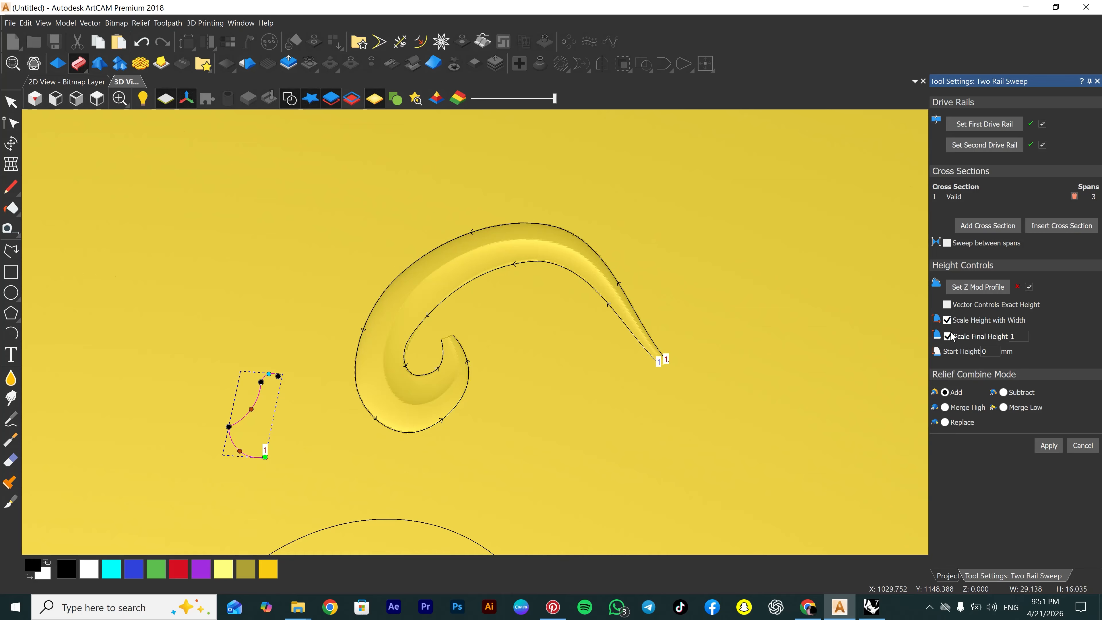
double_click(1020, 336)
scroll(392, 245, up, 3)
scroll(534, 348, down, 2)
middle_drag(534, 349, 532, 464)
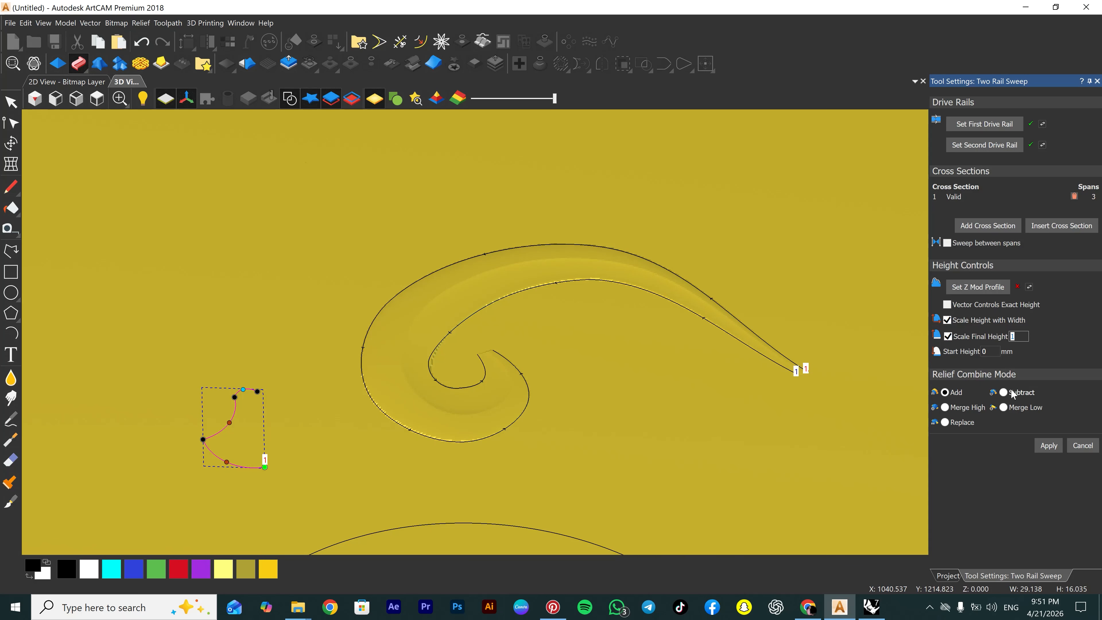
text(010)
Examine from several angles how the final height scaling affects the scroll's body and tip.
scroll(558, 312, down, 2)
middle_drag(559, 313, 481, 482)
scroll(673, 434, up, 5)
scroll(673, 434, down, 5)
mouse_move(517, 357)
middle_down()
mouse_move(549, 213)
mouse_move(497, 365)
mouse_move(297, 393)
mouse_move(299, 423)
mouse_move(478, 407)
mouse_move(442, 361)
mouse_move(452, 310)
middle_up()
scroll(497, 366, down, 5)
scroll(400, 400, up, 4)
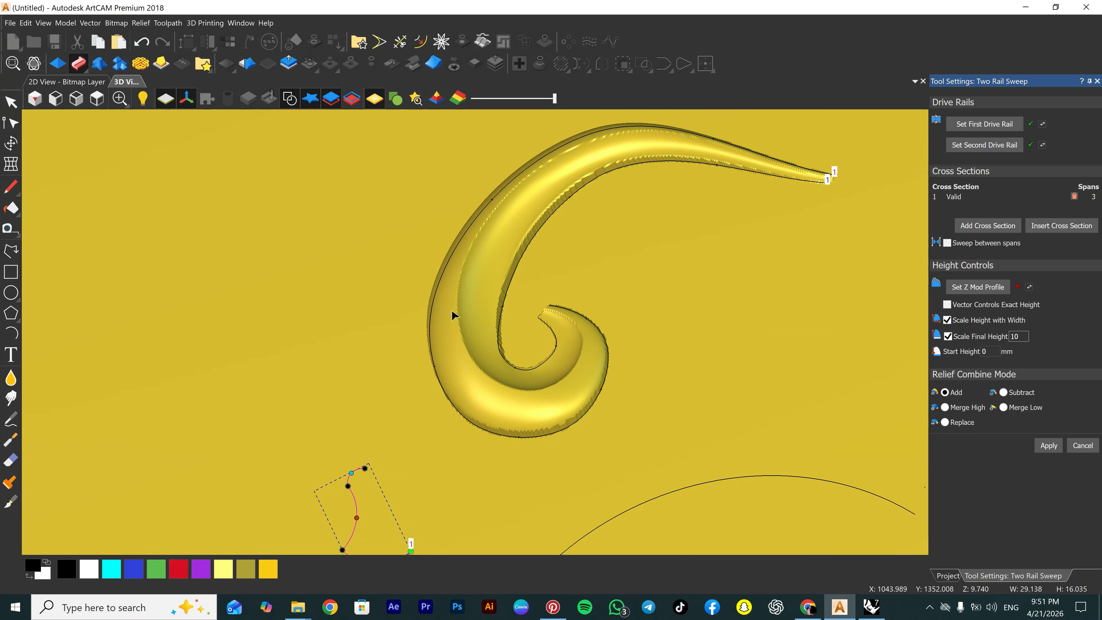
scroll(460, 316, down, 5)
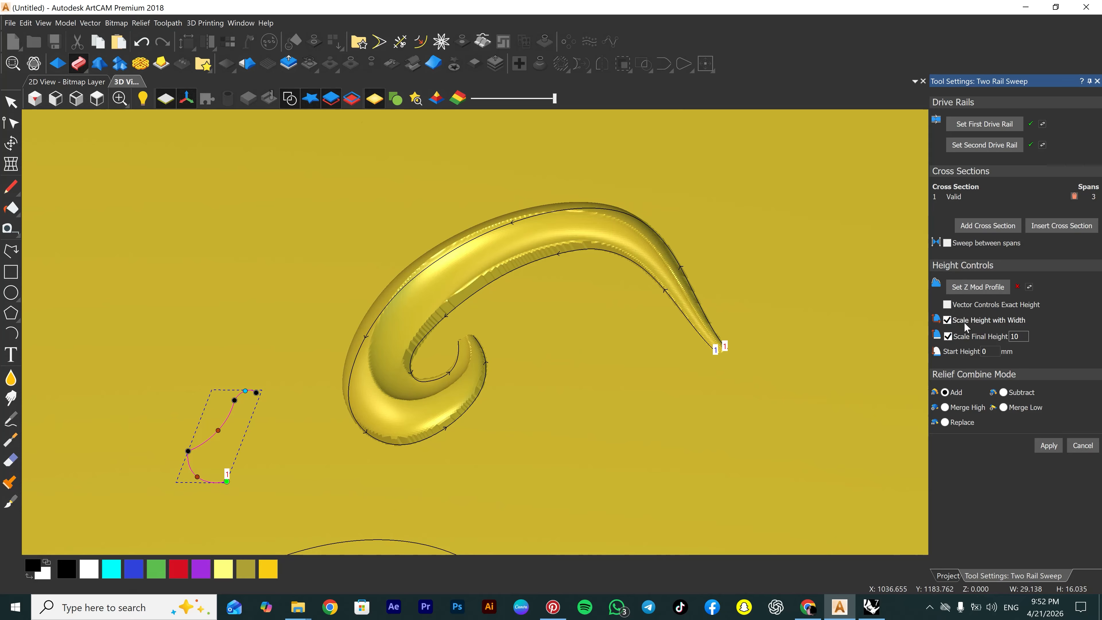
Turn Scale Final Height off and back on to compare the sweep with and without it.
click(993, 337)
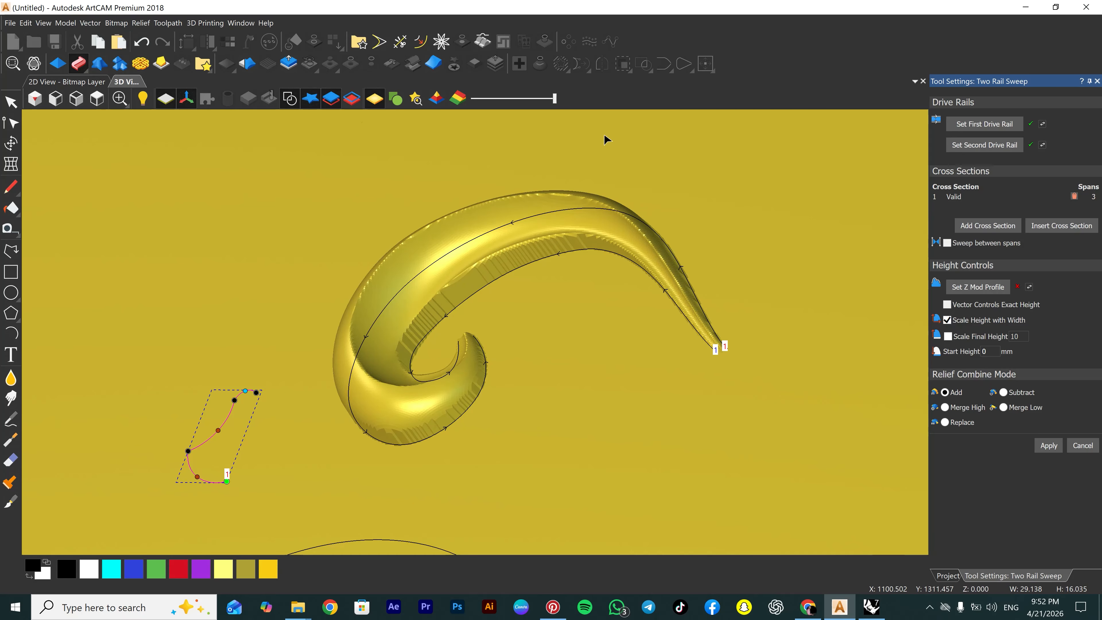
click(950, 337)
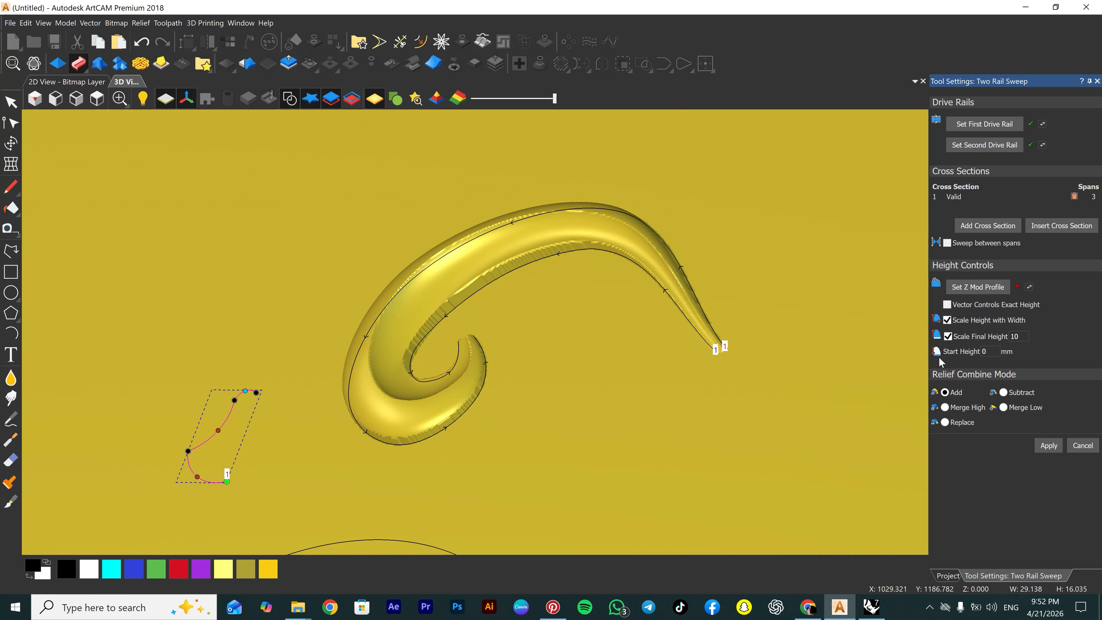
Open the sweep's Start Height value for editing.
double_click(986, 352)
scroll(495, 241, up, 1)
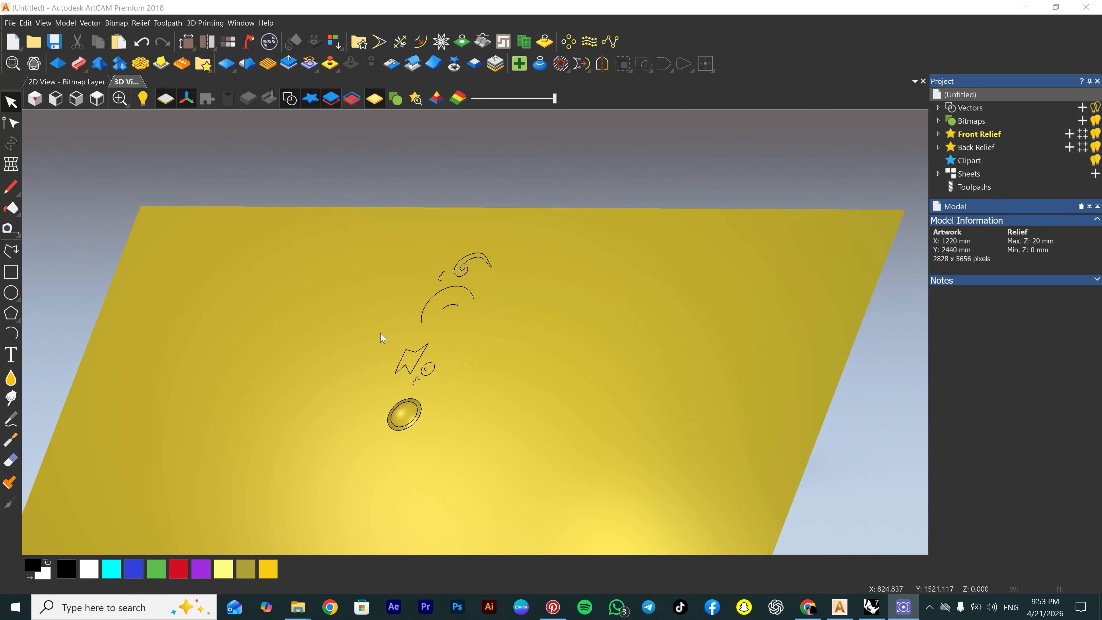
scroll(380, 338, up, 3)
scroll(389, 423, down, 2)
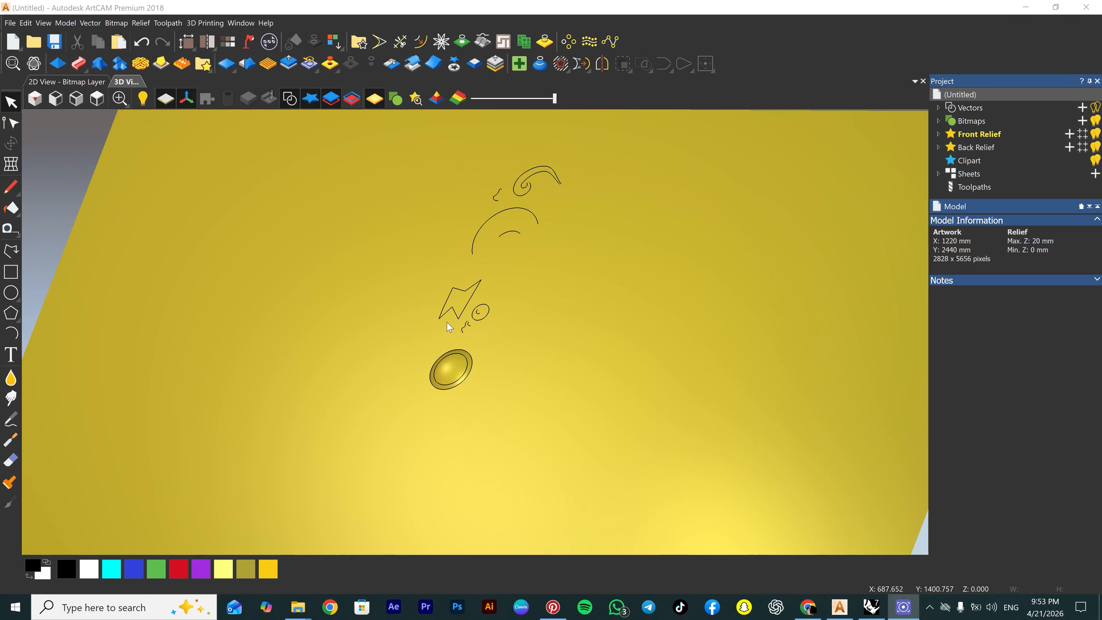